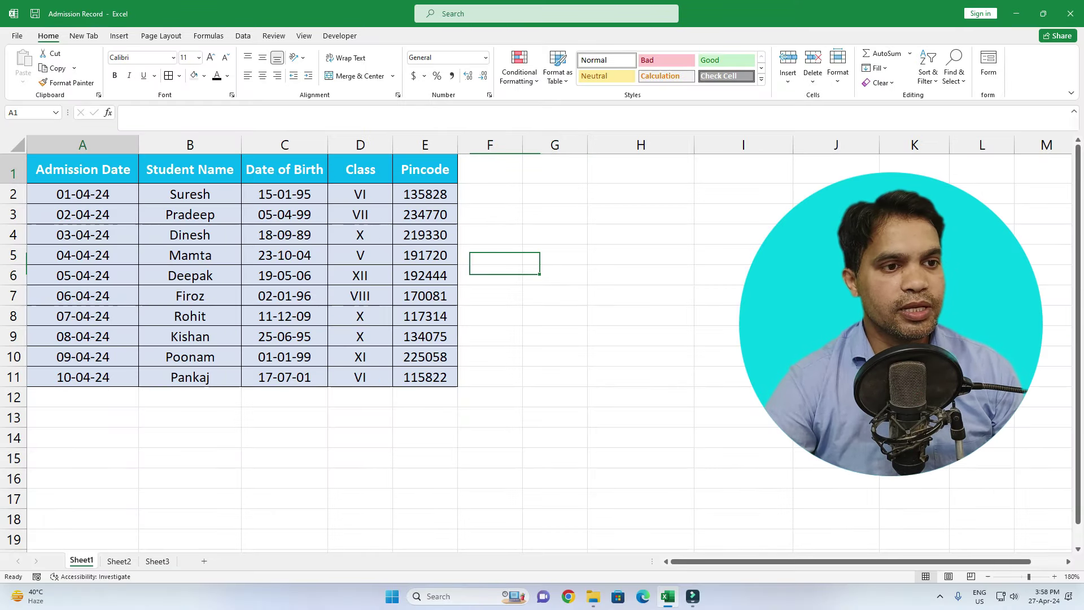
Copy the header and first six student rows, A1:E7.
drag(83, 169, 429, 296)
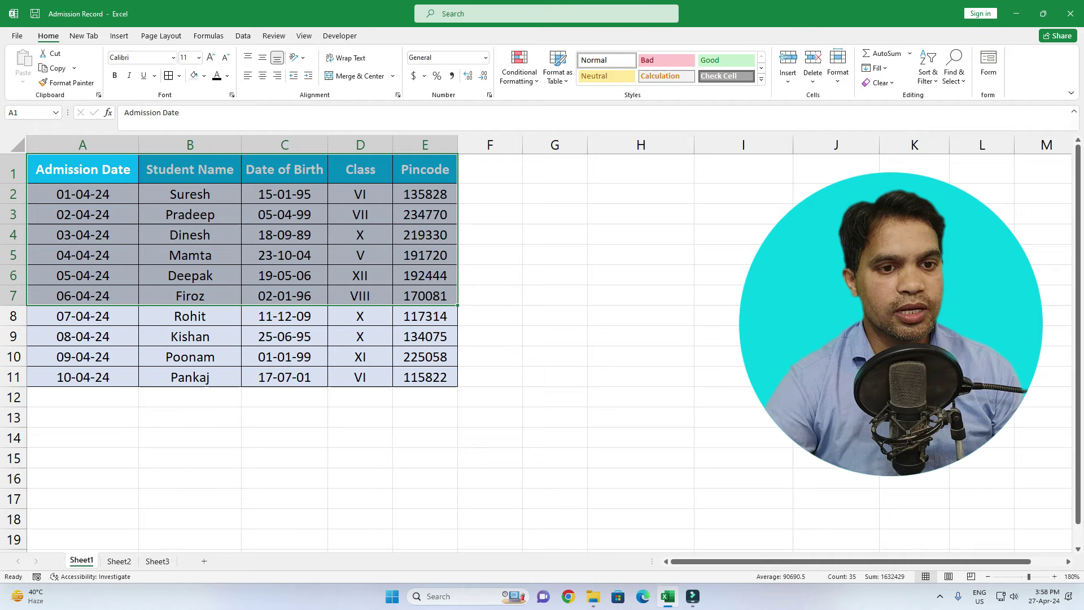
click(58, 69)
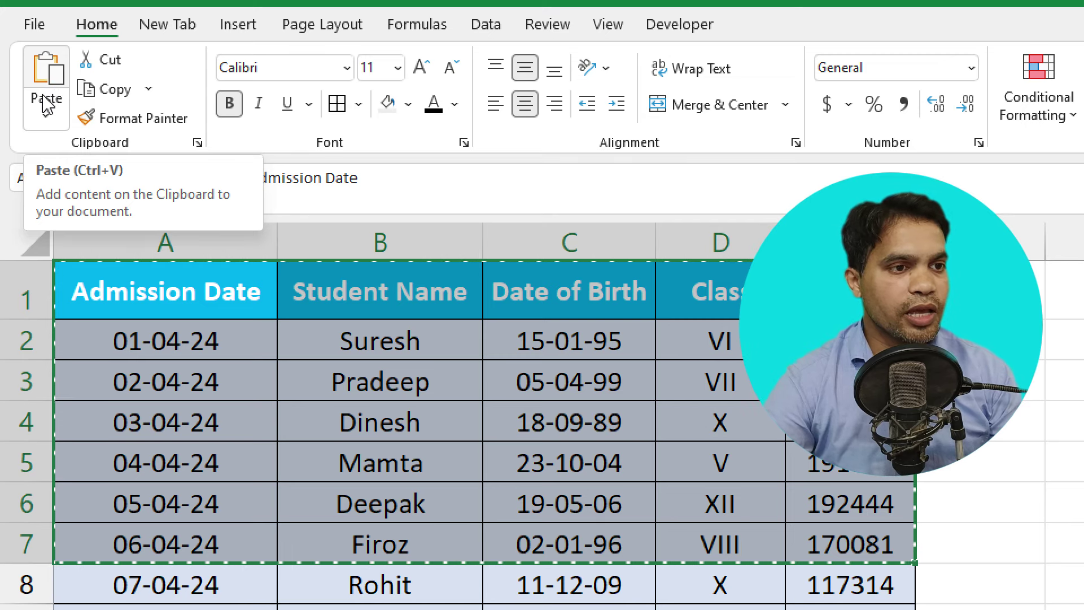
click(46, 117)
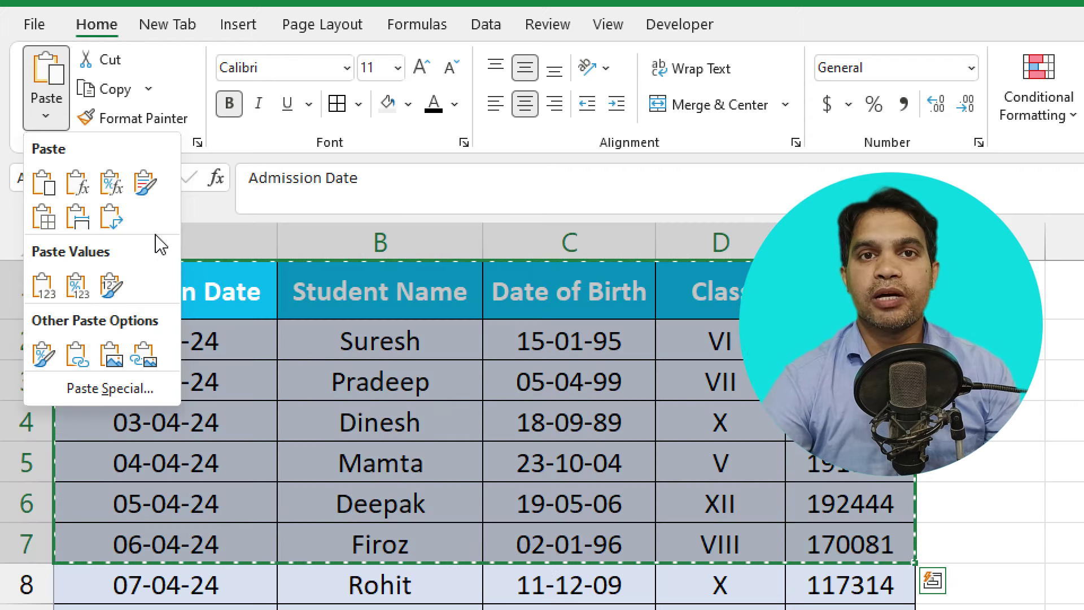
key(Escape)
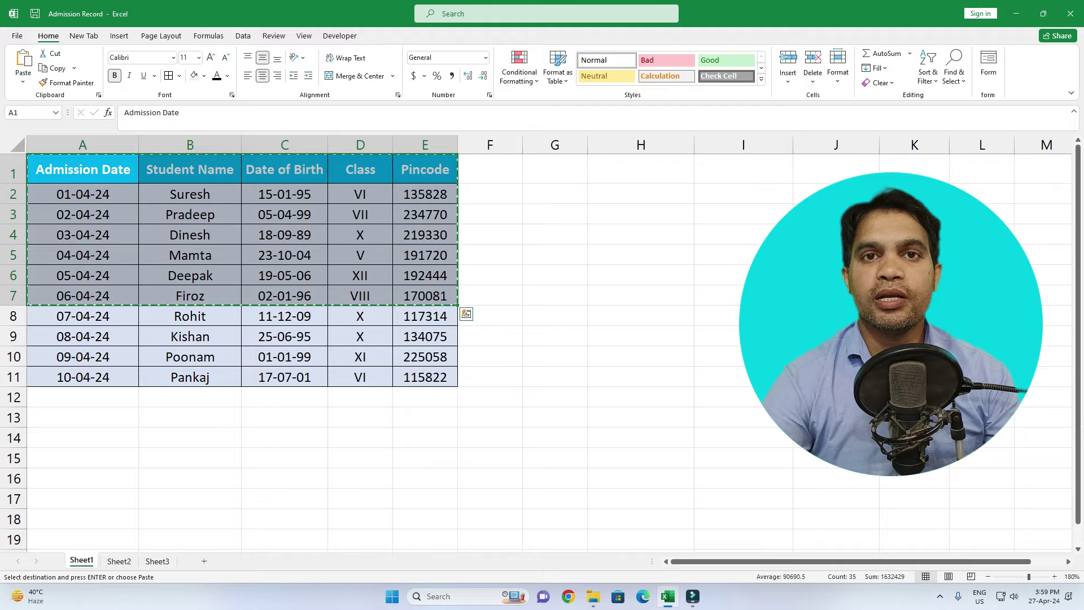
Paste the copied rows at H1 so they fill H1:L7, checking Dinesh in I4.
key(alt)
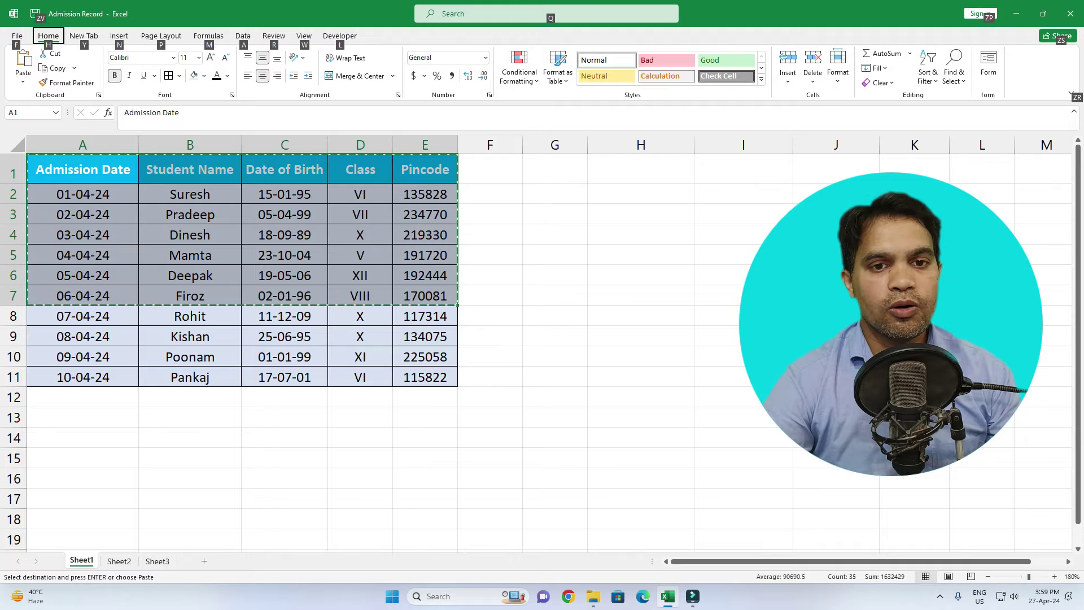
click(640, 168)
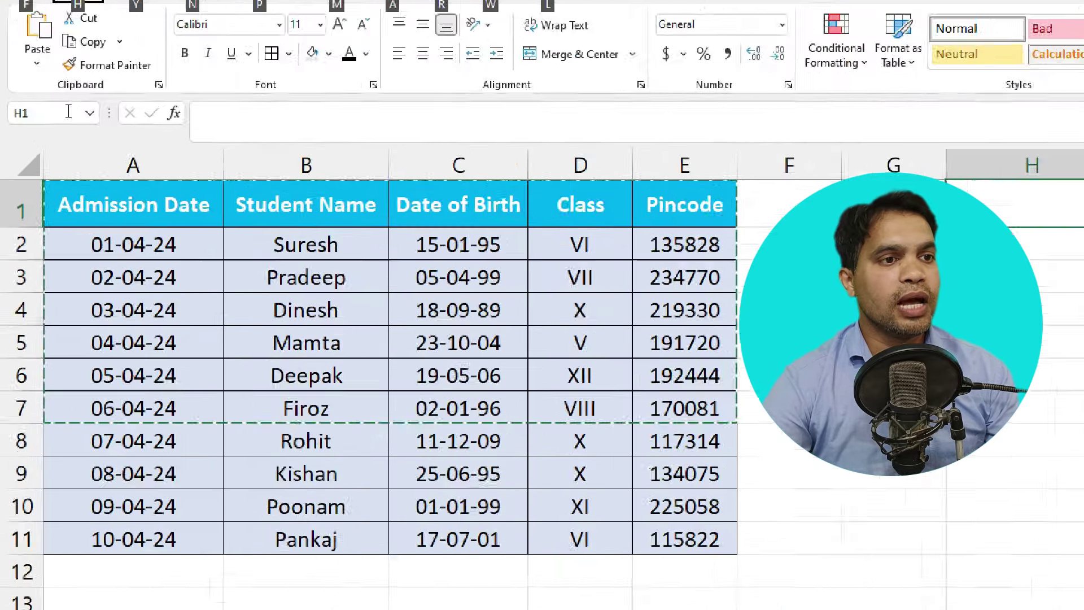
key(alt)
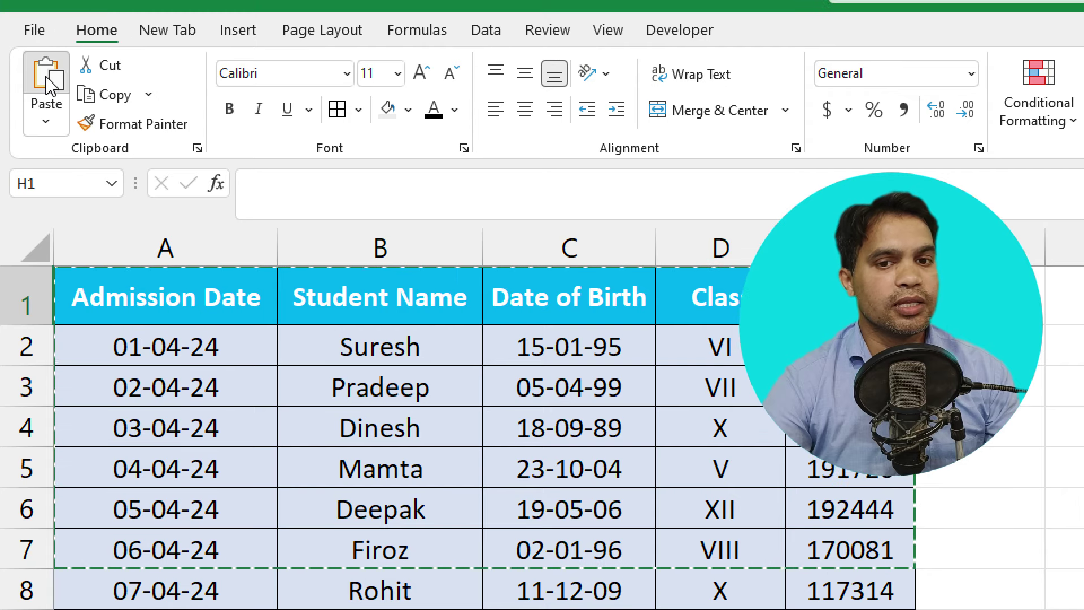
click(24, 62)
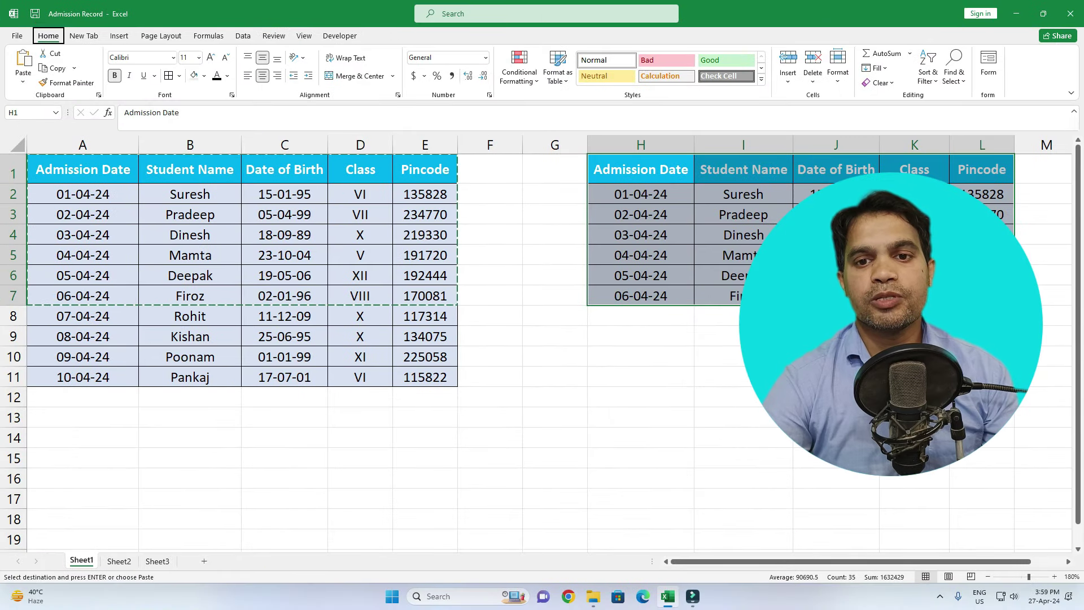
click(743, 234)
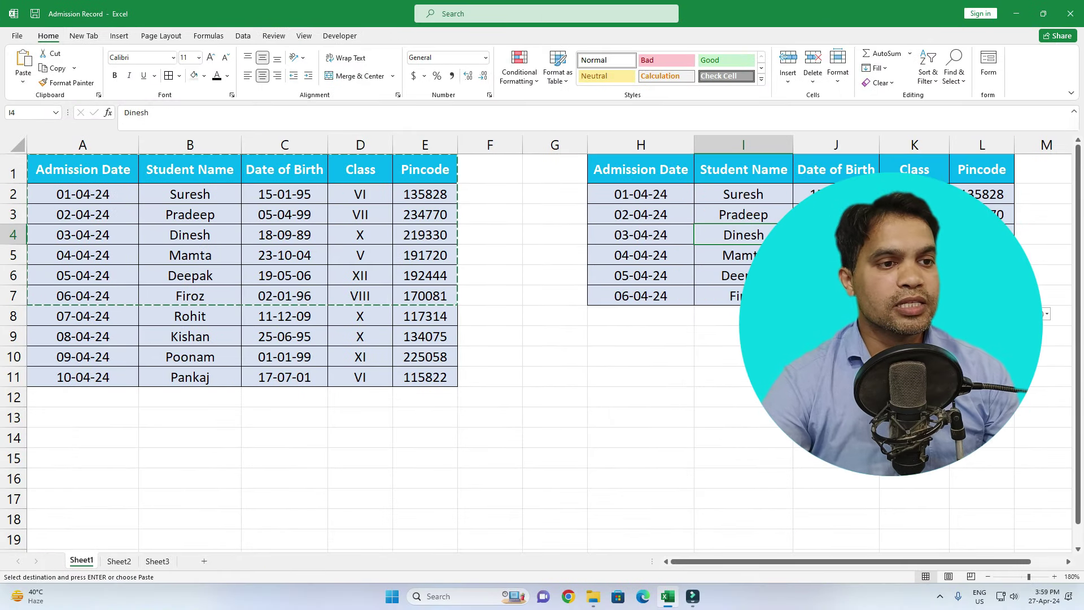
key(alt)
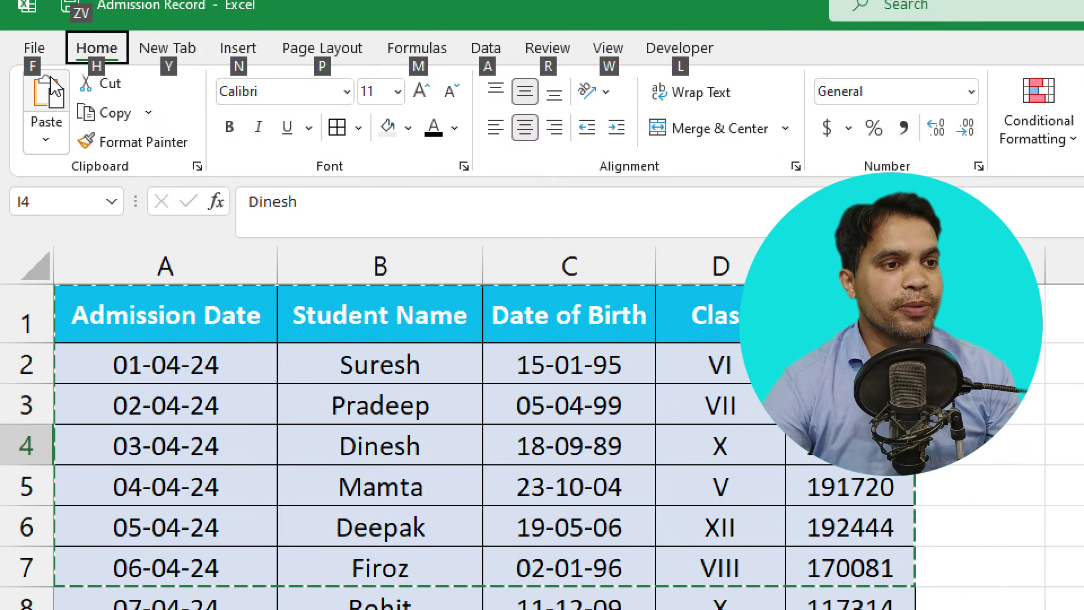
Review the paste options and the Pradeep and Mamta entries, ending on empty cell H1.
click(46, 141)
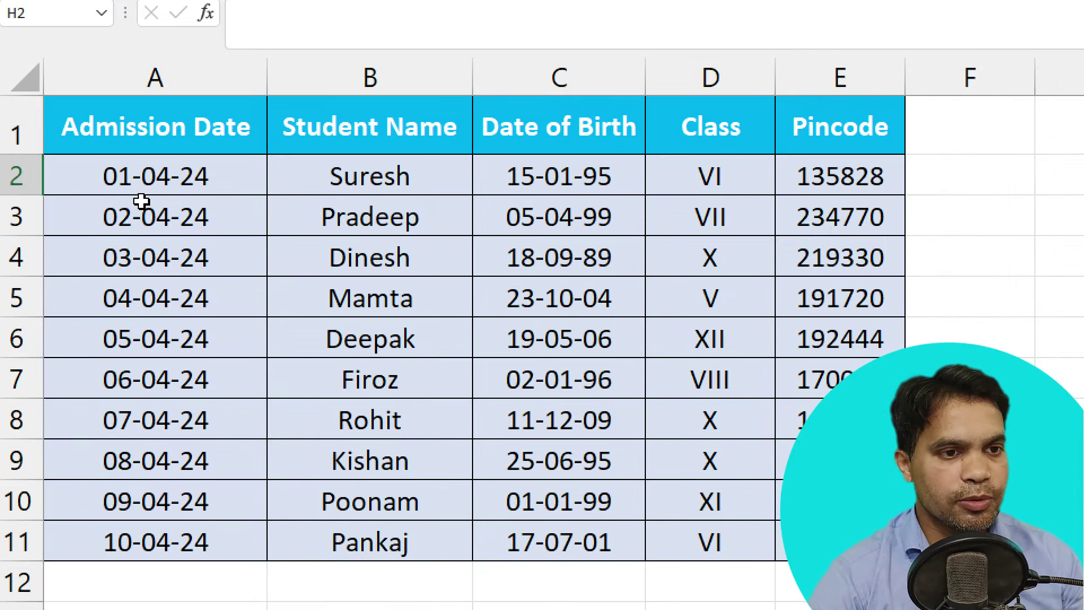
click(181, 213)
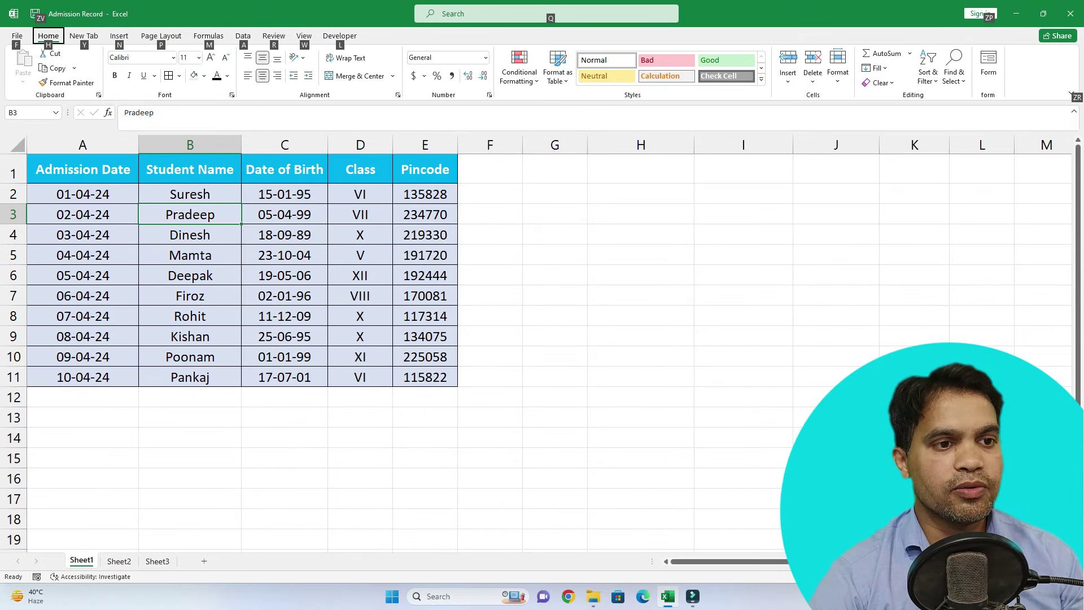
key(Down)
key(Down)
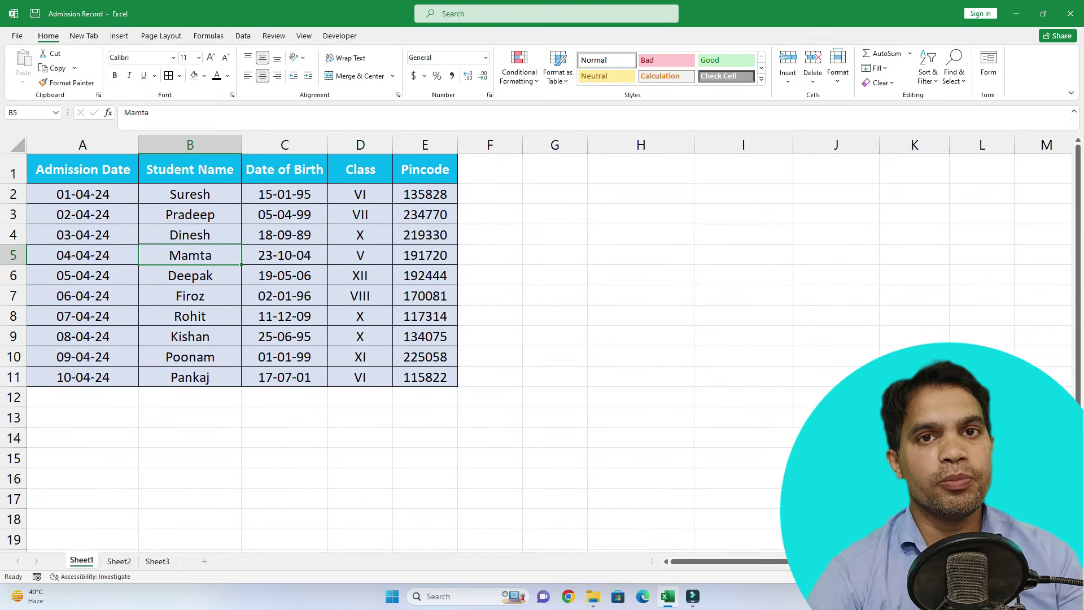
click(640, 168)
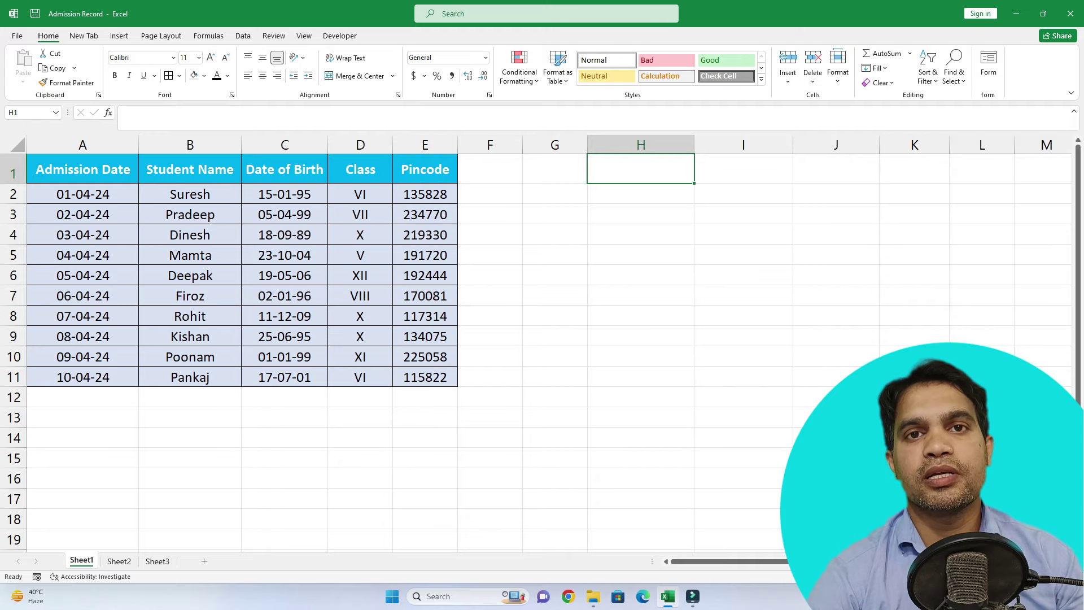
Copy the full student table A1:E11 and paste it with its formatting at H1.
drag(82, 169, 425, 377)
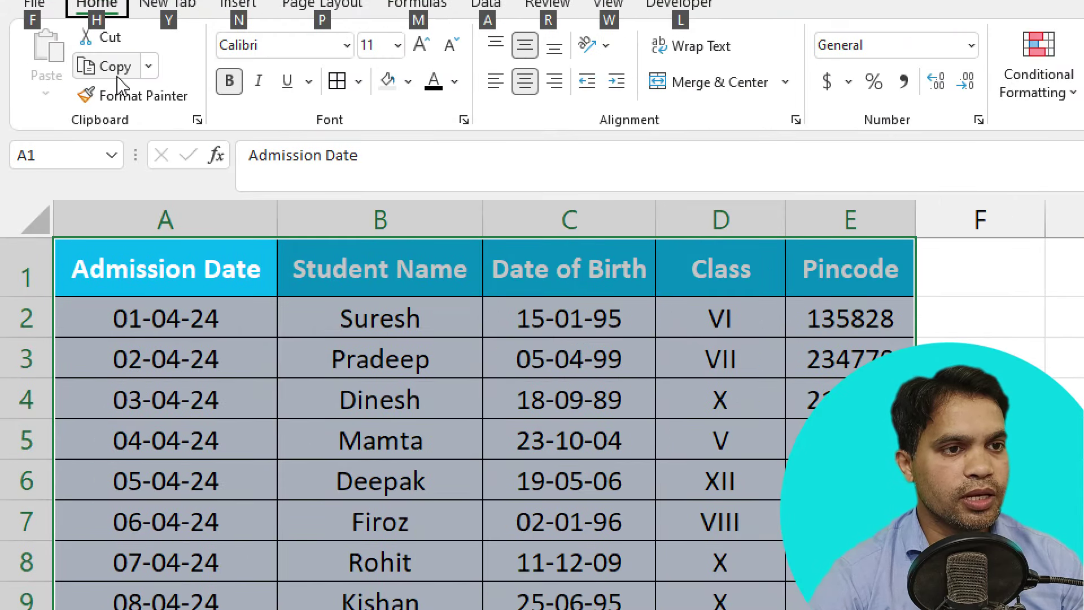
click(57, 68)
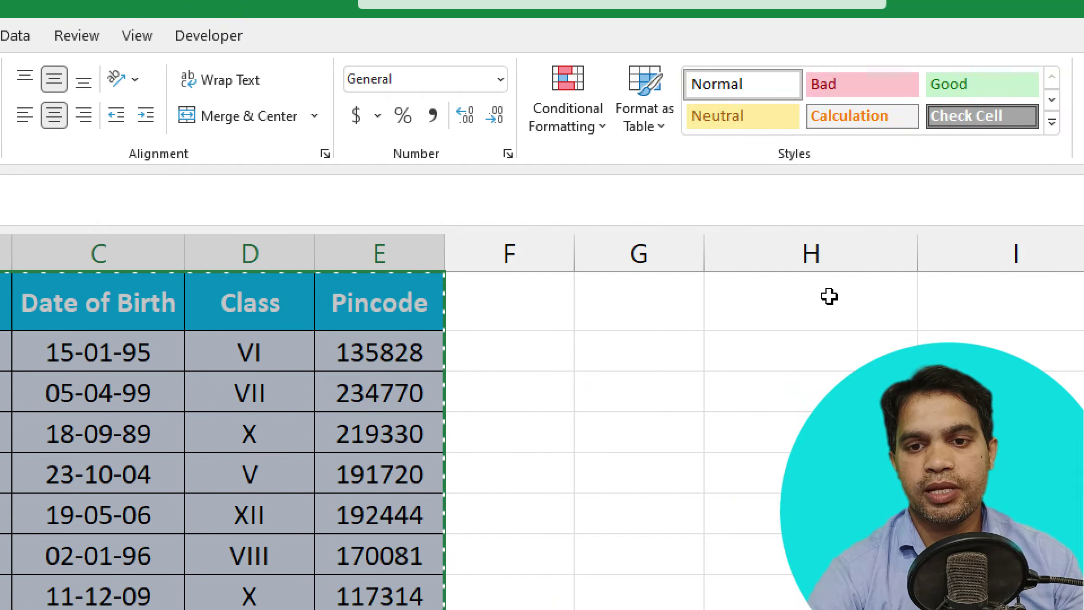
click(820, 299)
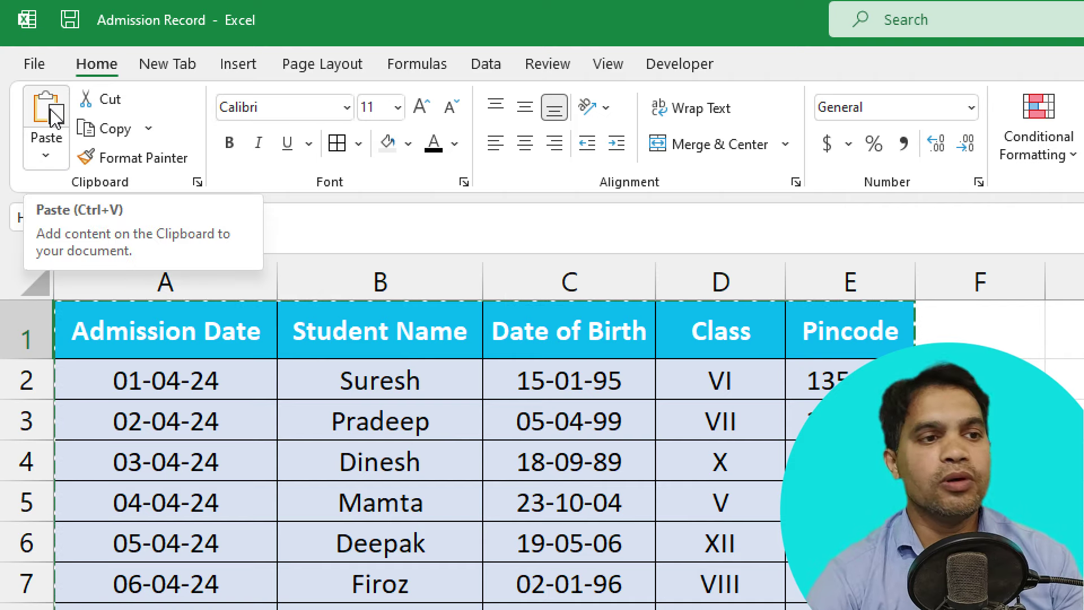
click(46, 158)
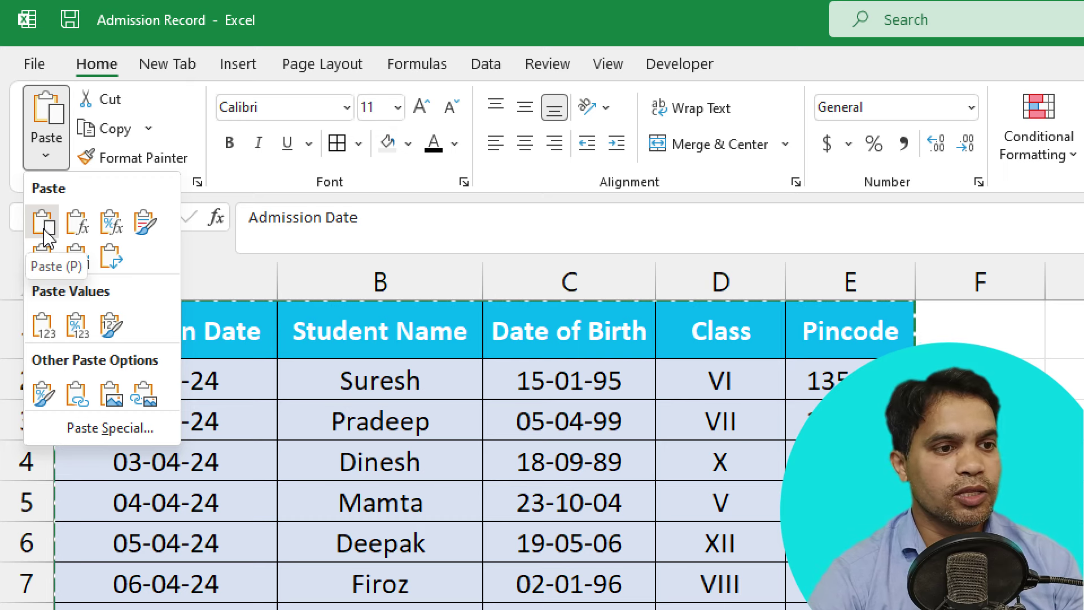
click(45, 234)
Check cells B3 and K4, then undo the paste to clear H1:L11.
key(alt)
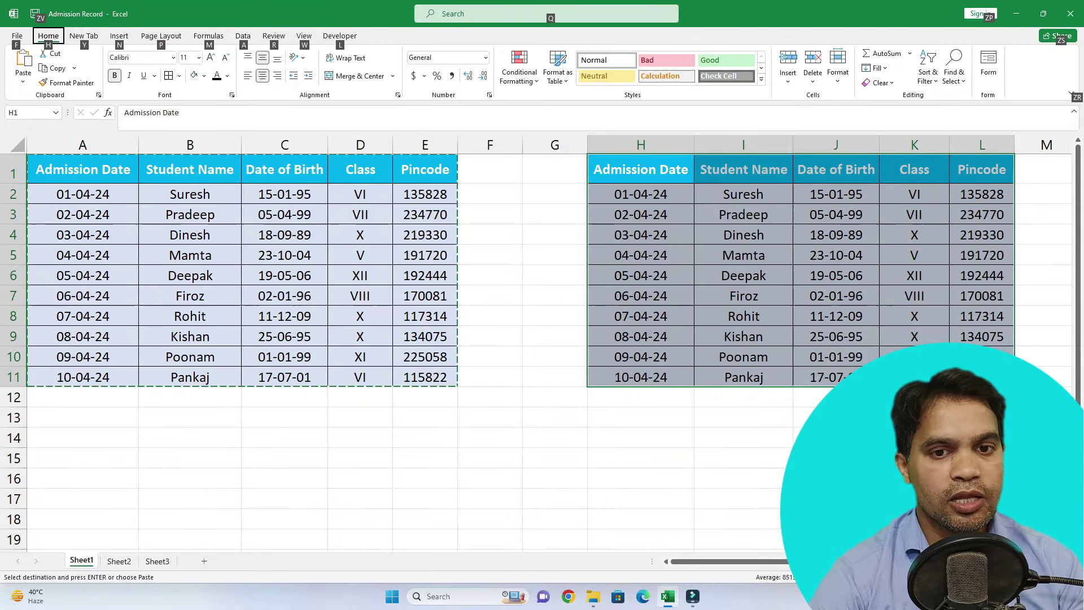
key(alt)
click(190, 214)
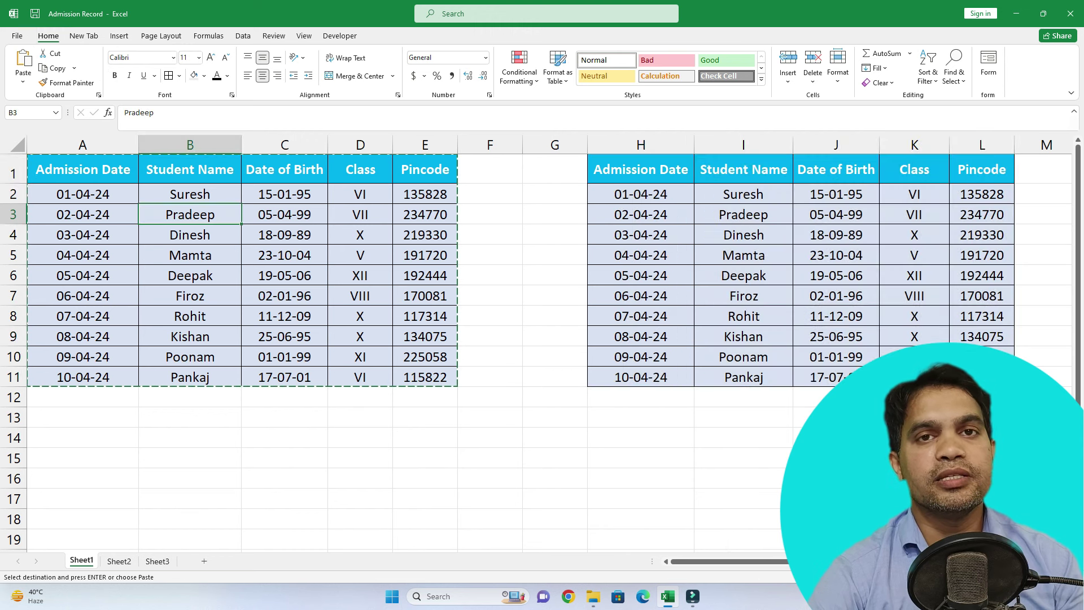
click(914, 234)
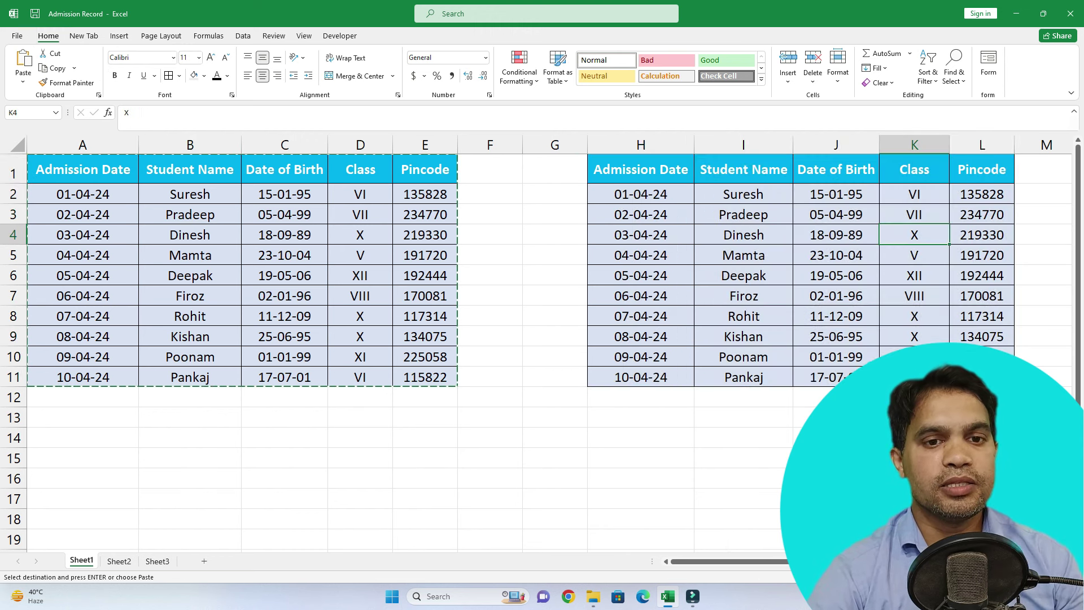
key(ctrl+z)
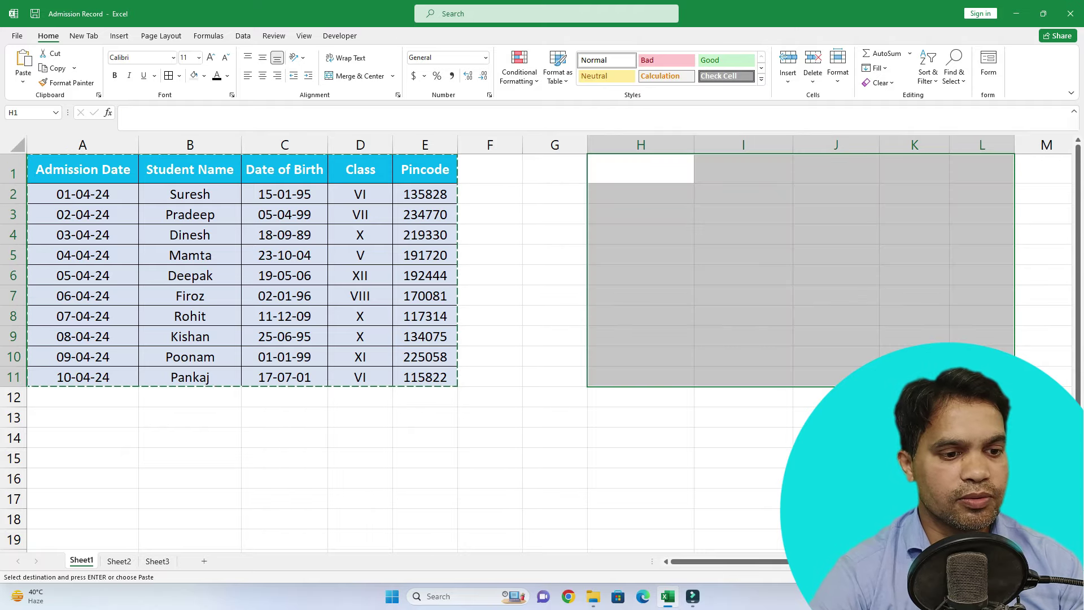
Go to Sheet2 and look over the Emp. Name column, including the full name in B2.
key(ctrl+Page_Down)
click(308, 297)
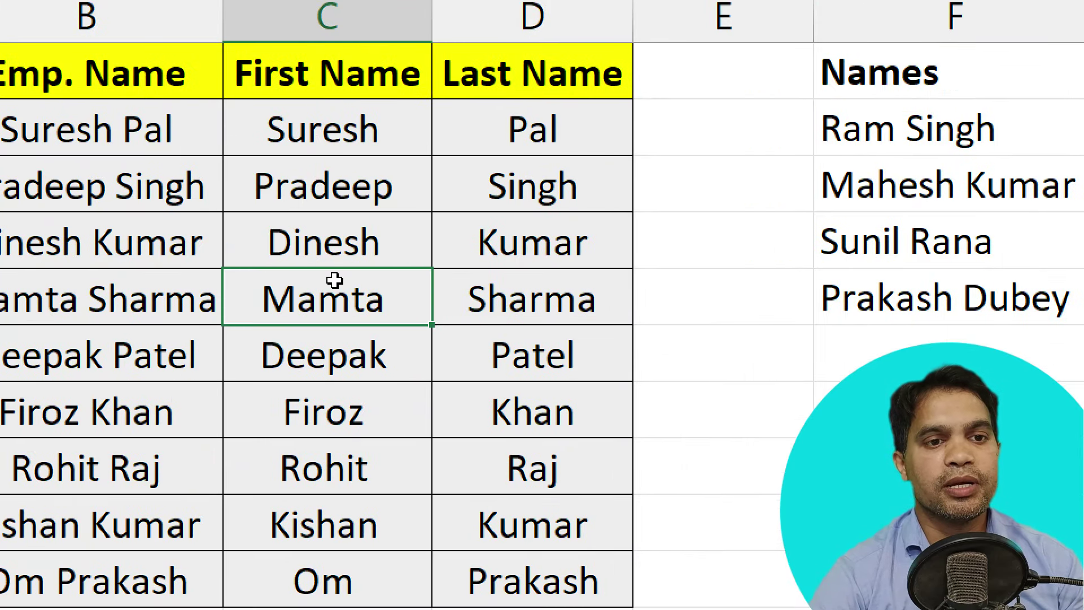
key(Up)
key(Up)
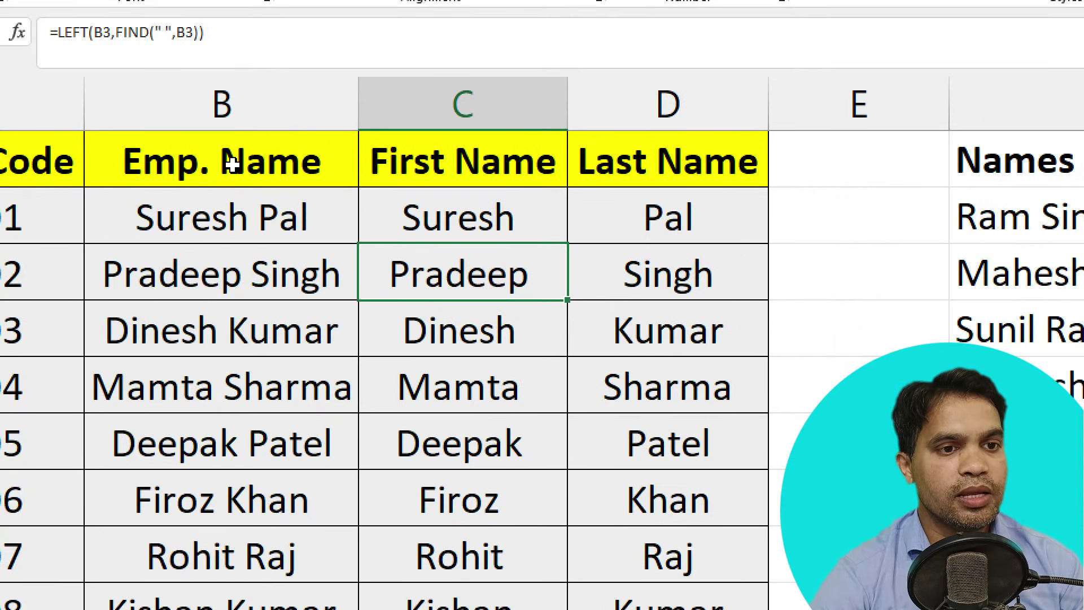
click(214, 188)
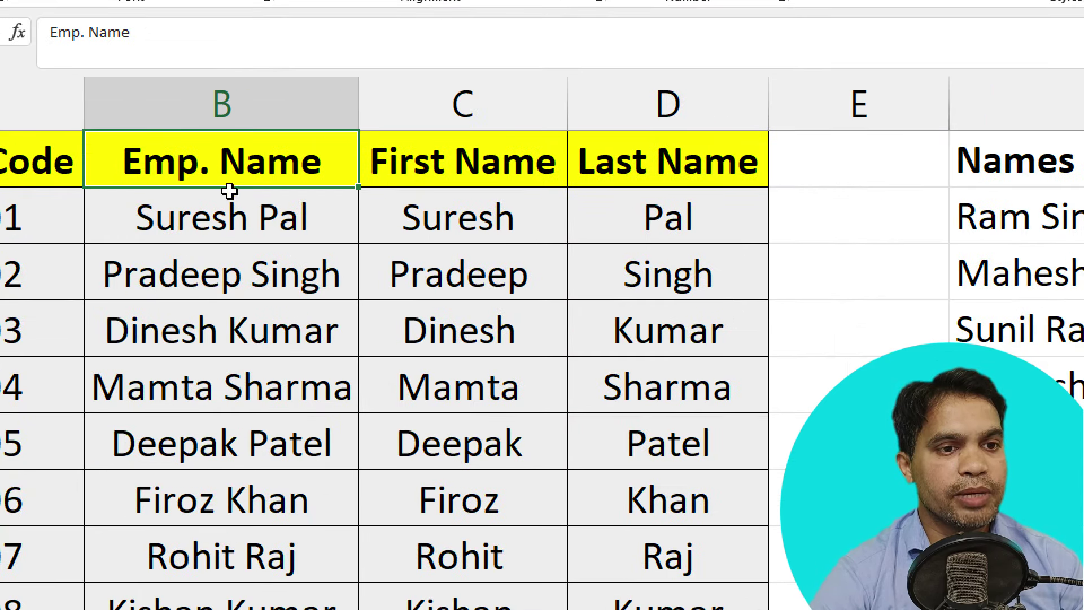
click(212, 213)
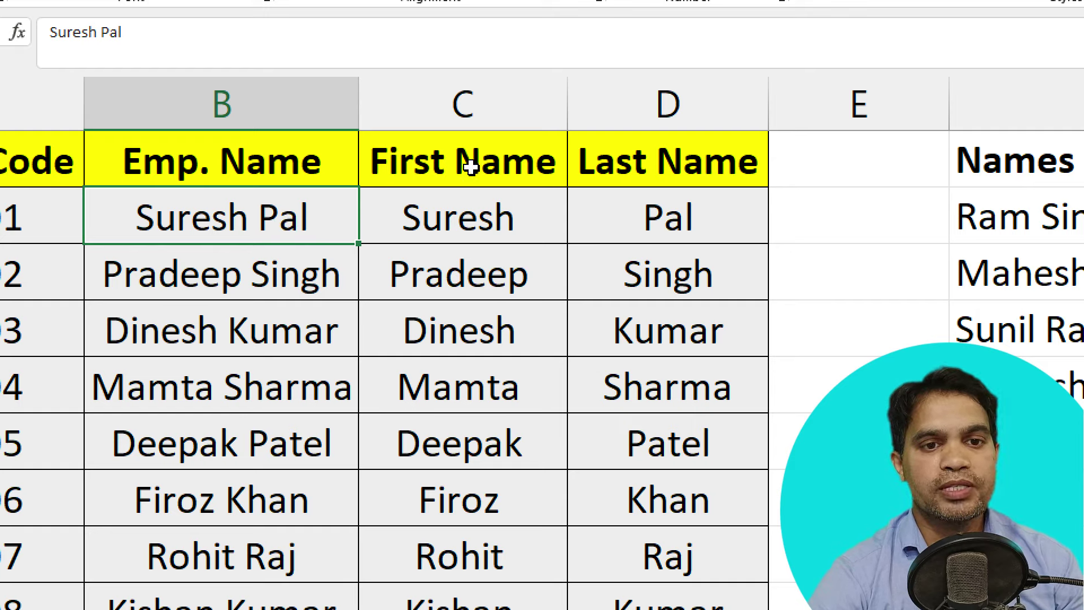
Inspect the LEFT formula in C2 and the RIGHT formula in D2, then select G2.
click(466, 220)
double_click(466, 221)
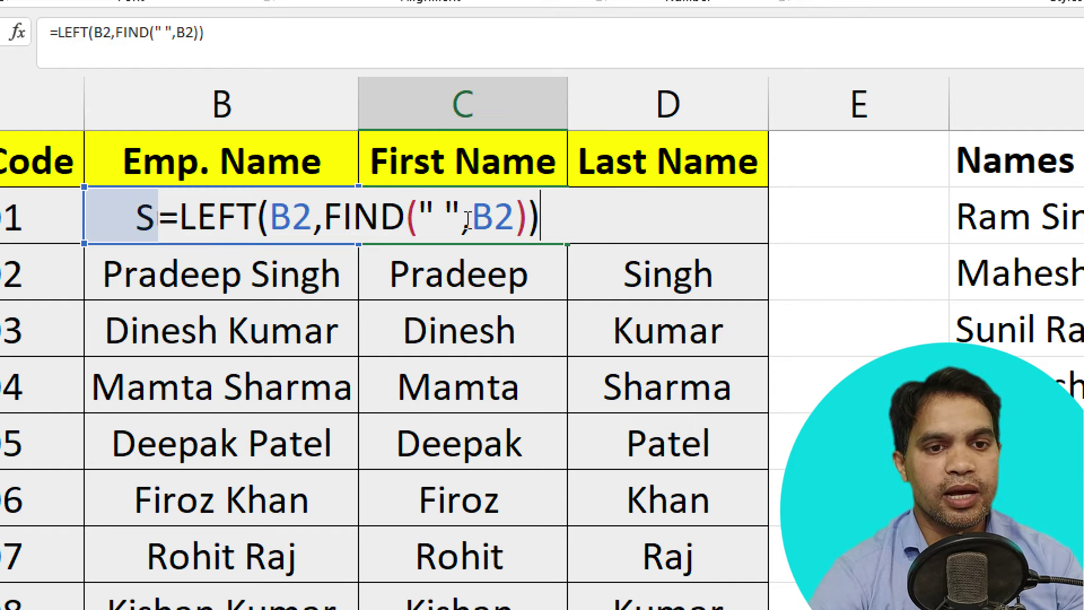
key(Escape)
click(678, 220)
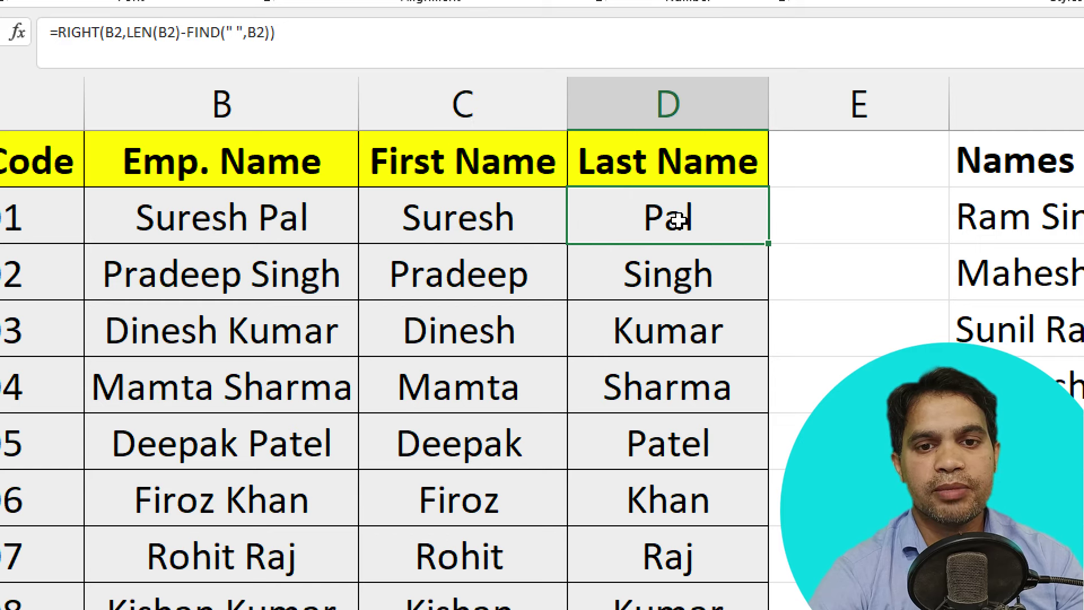
double_click(678, 220)
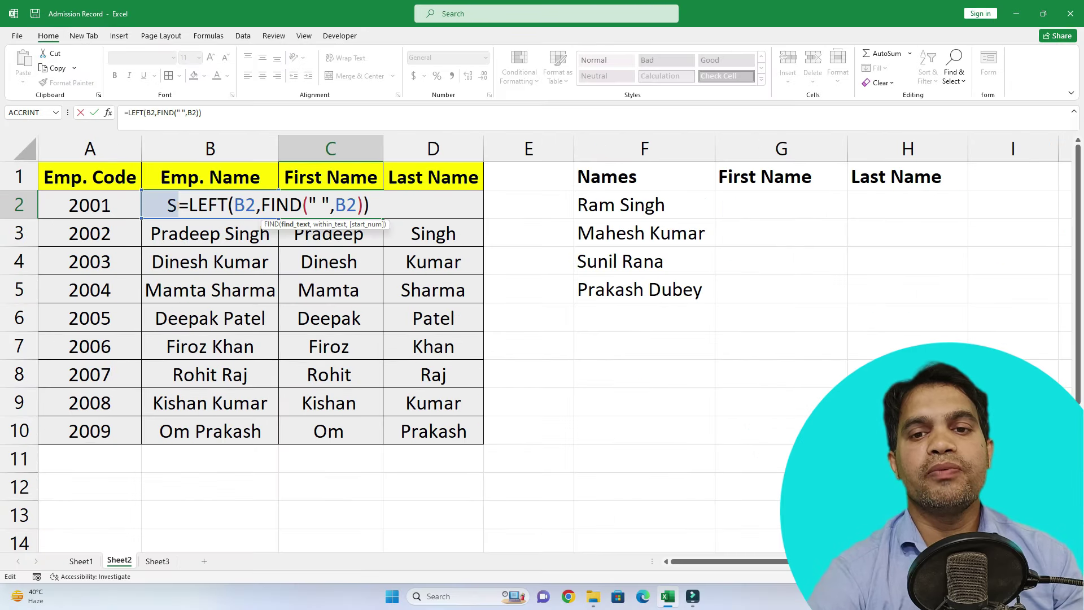
click(781, 204)
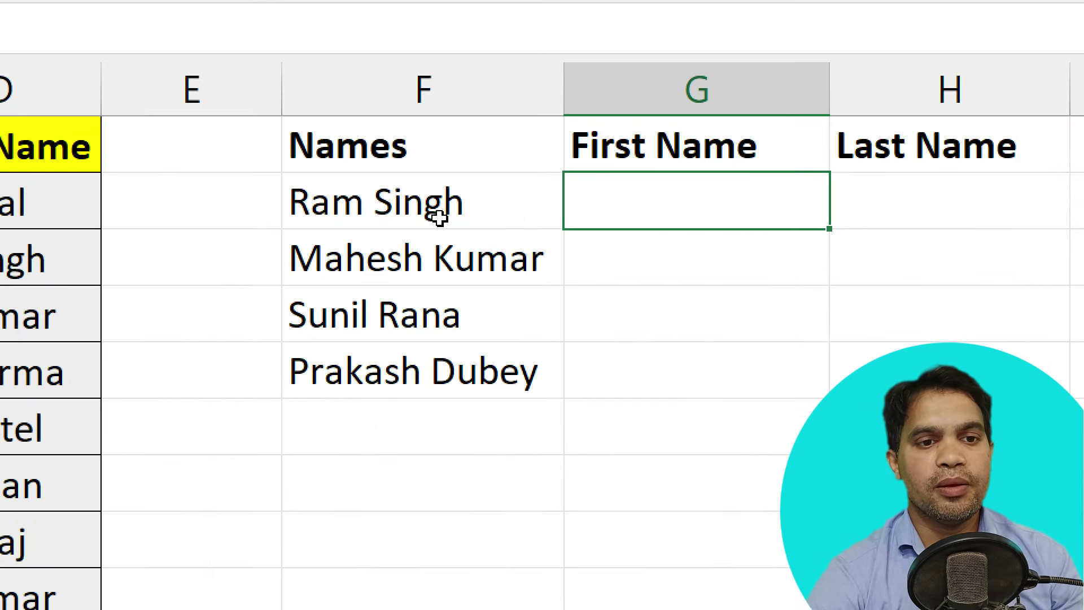
Select the four full names F2:F5, then return to G2 under First Name.
click(393, 213)
drag(393, 214, 399, 378)
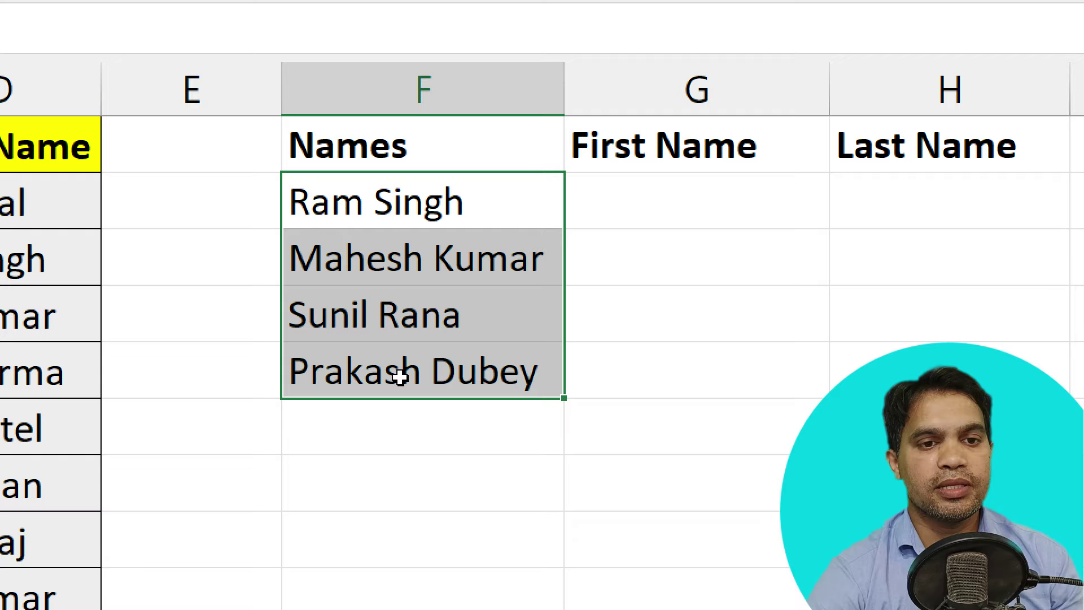
click(424, 207)
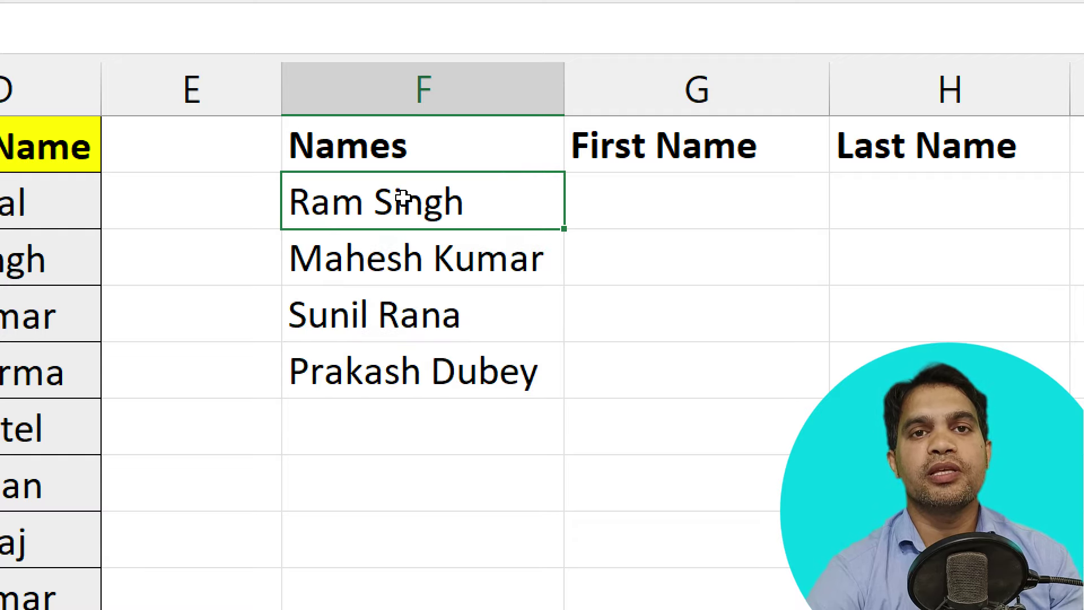
click(655, 144)
click(654, 191)
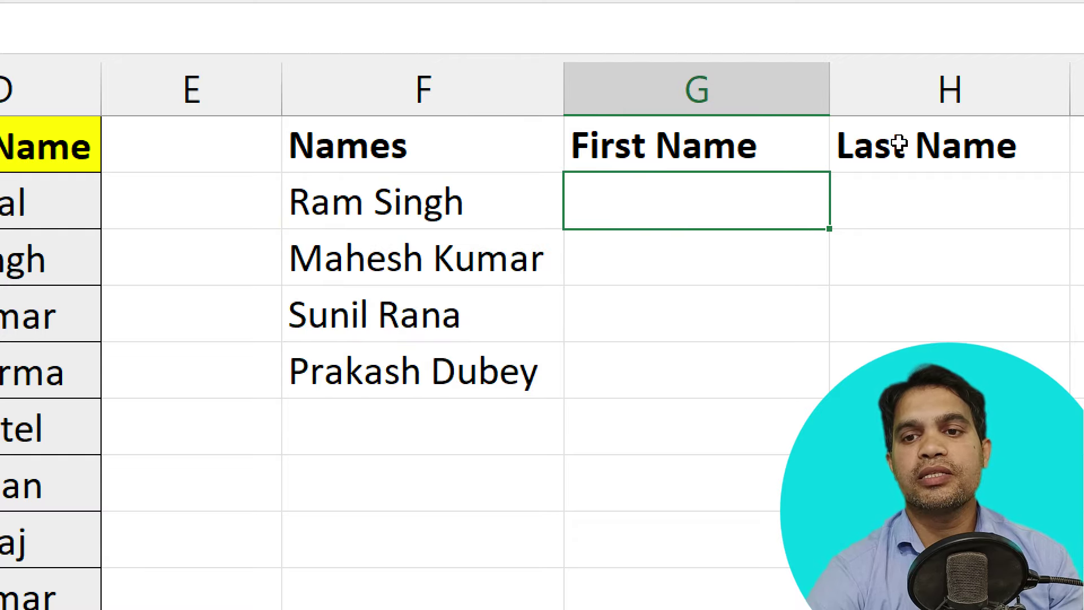
click(908, 200)
click(621, 202)
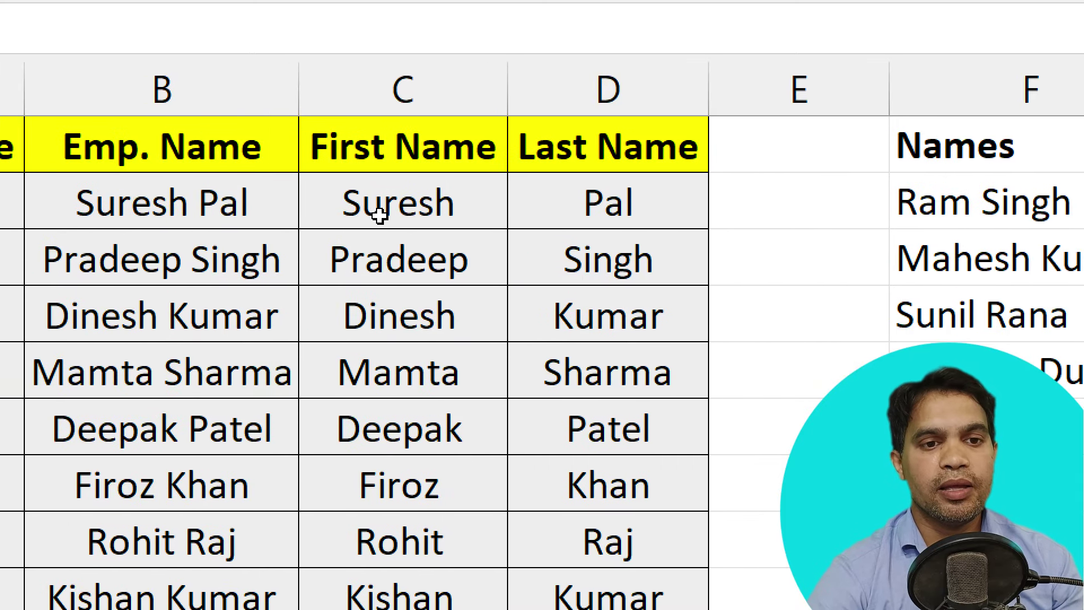
Check the first-name formulas in C2:C5, then copy C2's =LEFT(B2,FIND(" ",B2)).
click(393, 207)
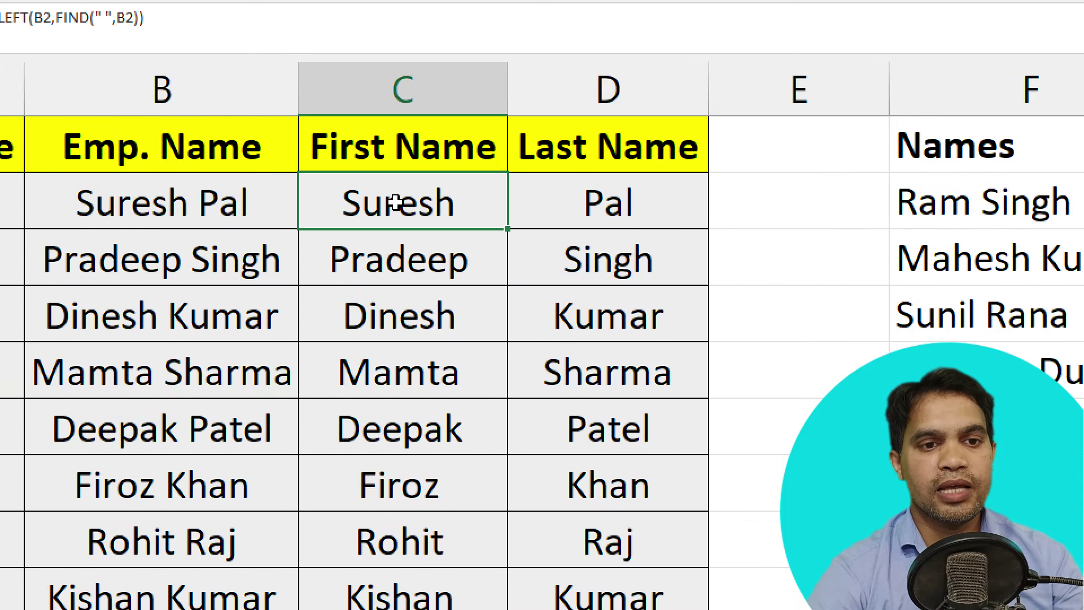
double_click(395, 203)
key(Escape)
double_click(375, 258)
key(Escape)
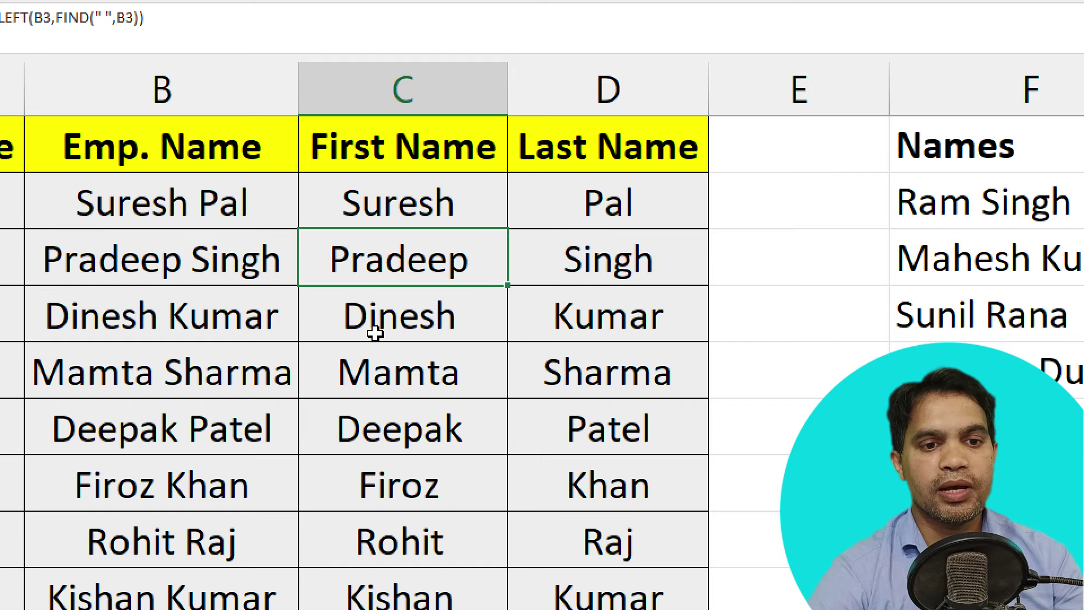
double_click(375, 333)
key(Escape)
click(384, 361)
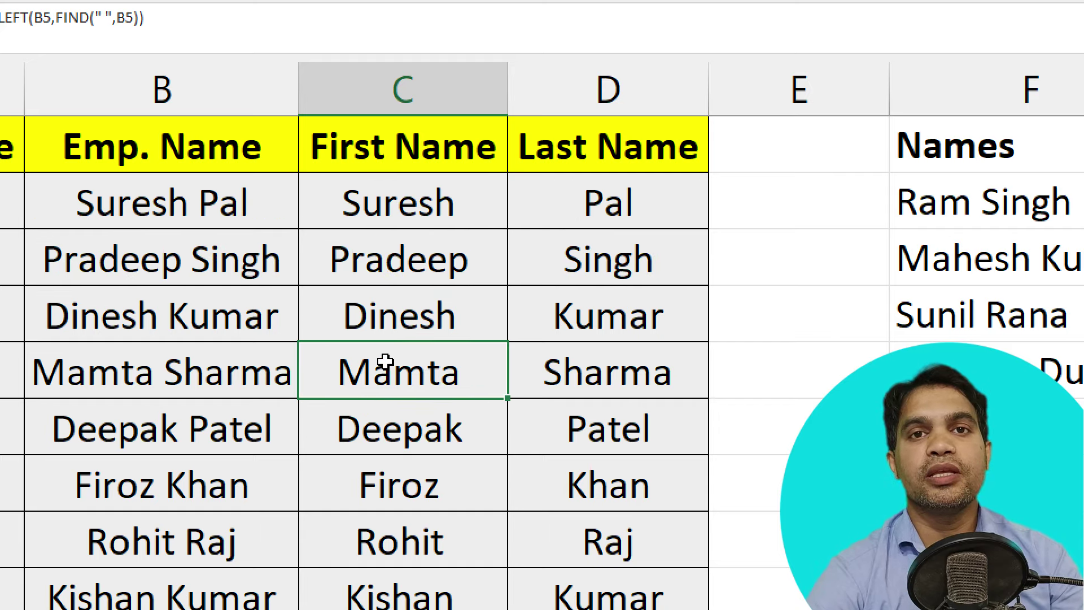
click(399, 213)
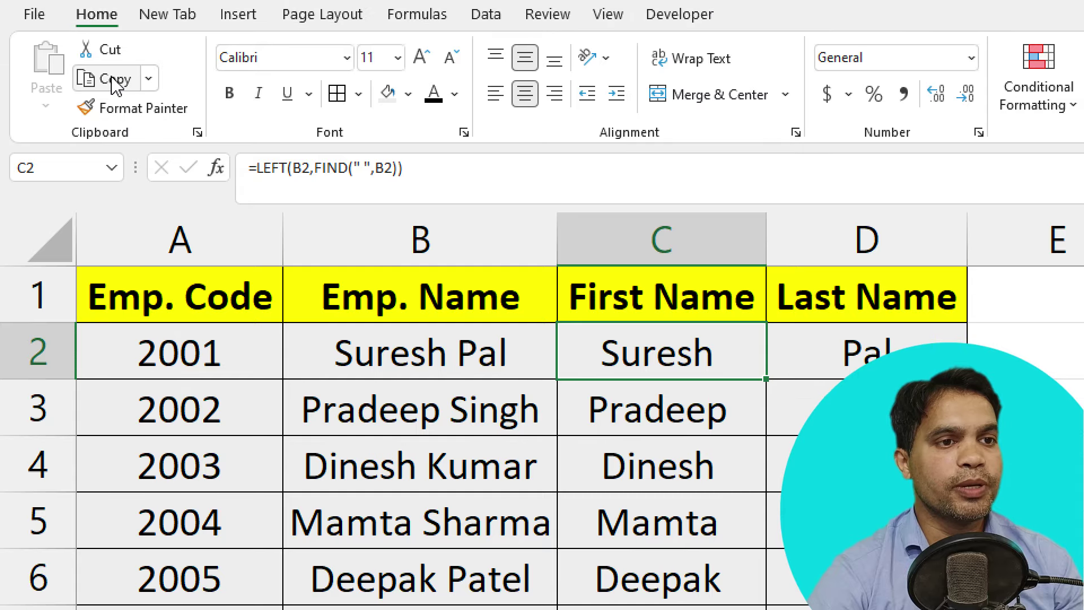
click(117, 84)
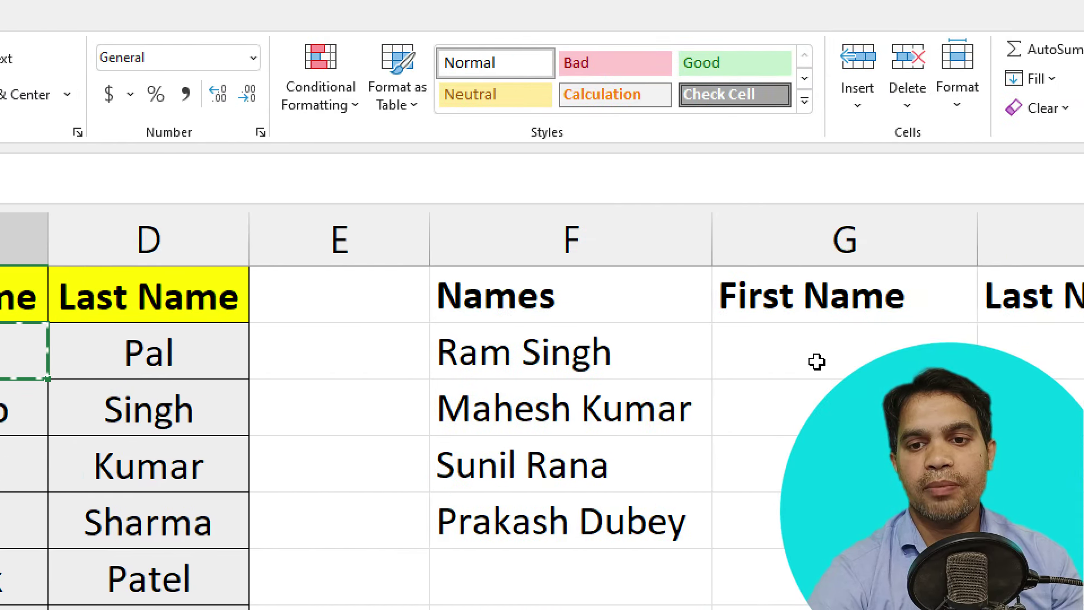
Paste only the first-name formula into G2, now referencing F2.
click(903, 360)
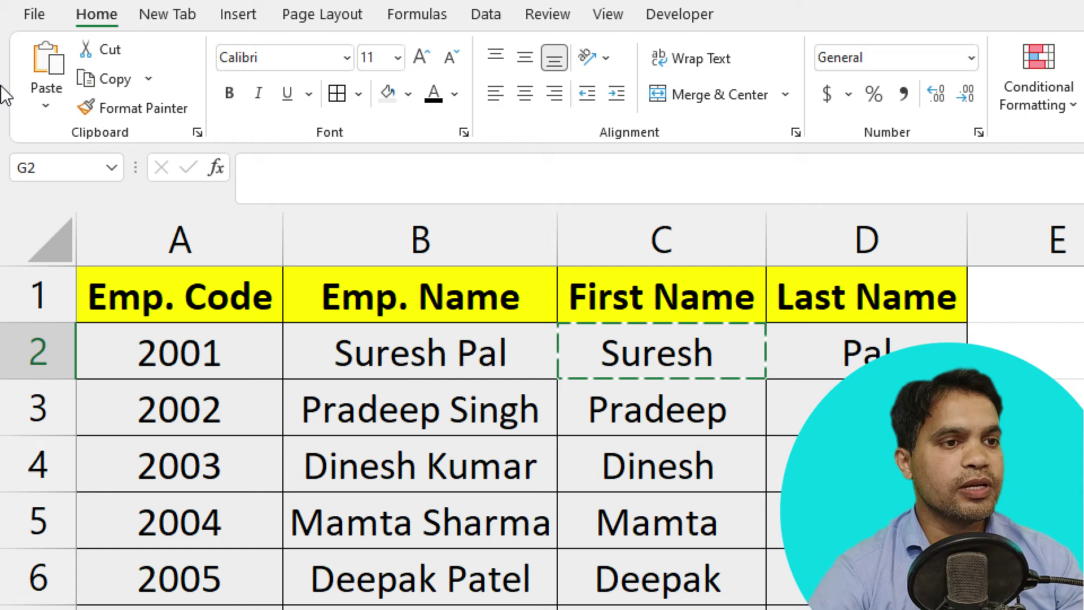
click(47, 110)
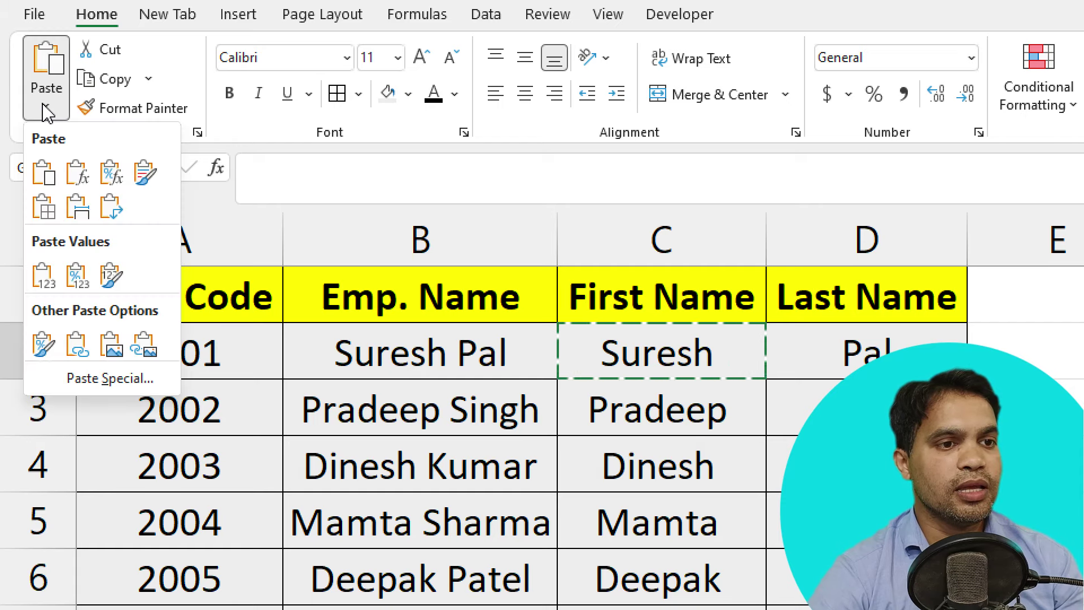
click(78, 179)
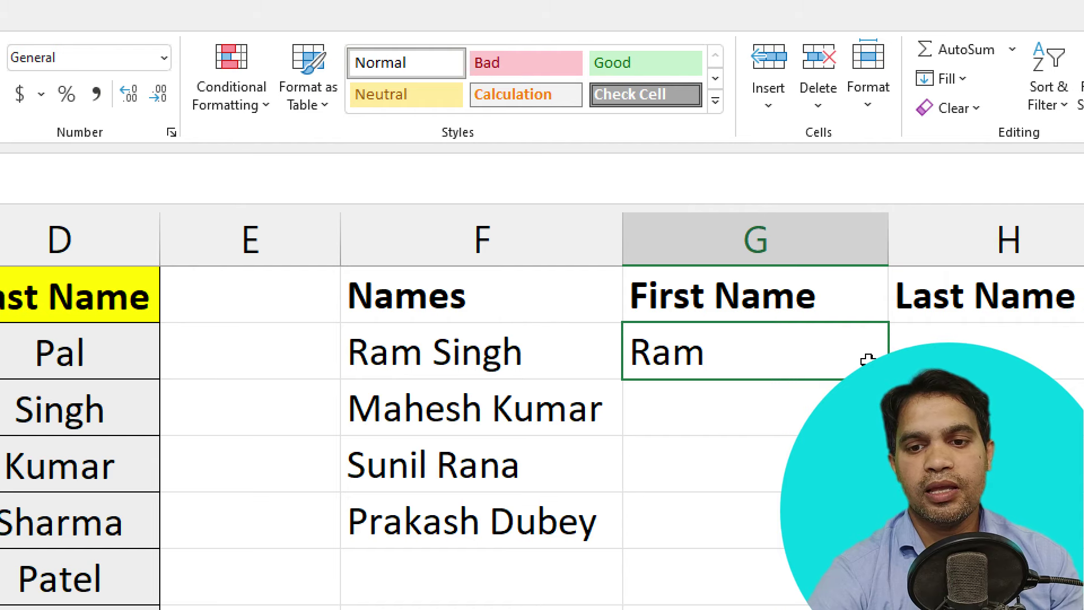
double_click(709, 364)
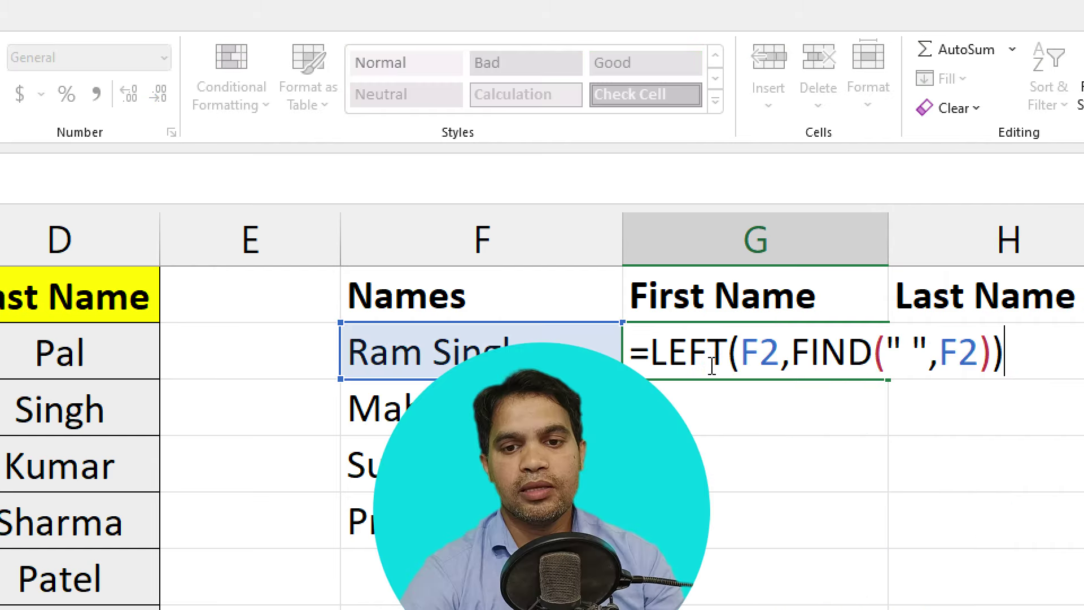
key(Escape)
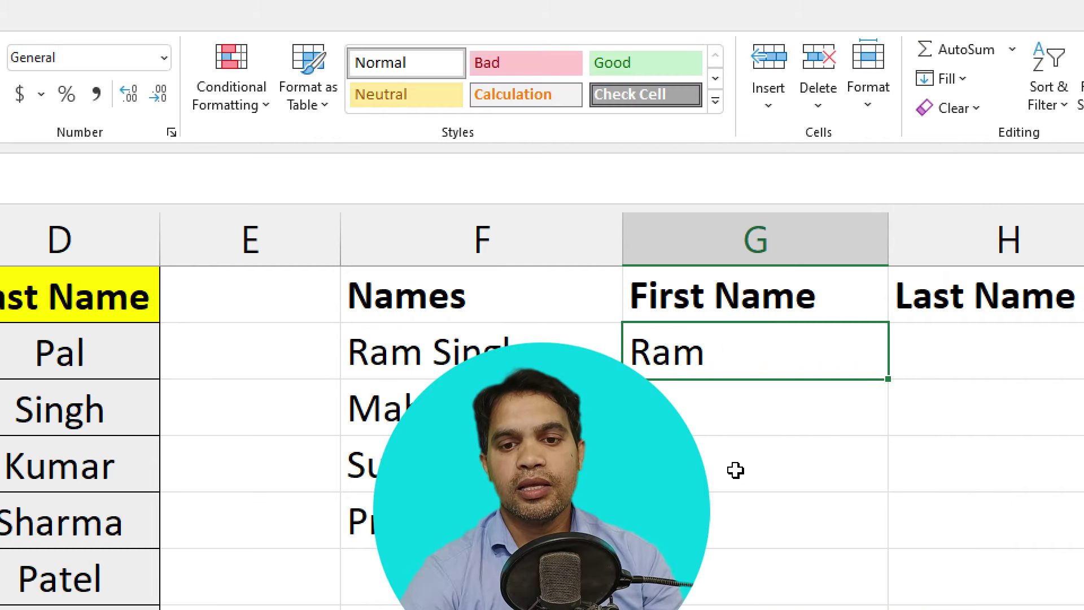
Fill G2:G5 down to show Ram, Mahesh, Sunil and Prakash, checking G3's formula.
drag(694, 182, 696, 353)
key(ctrl+d)
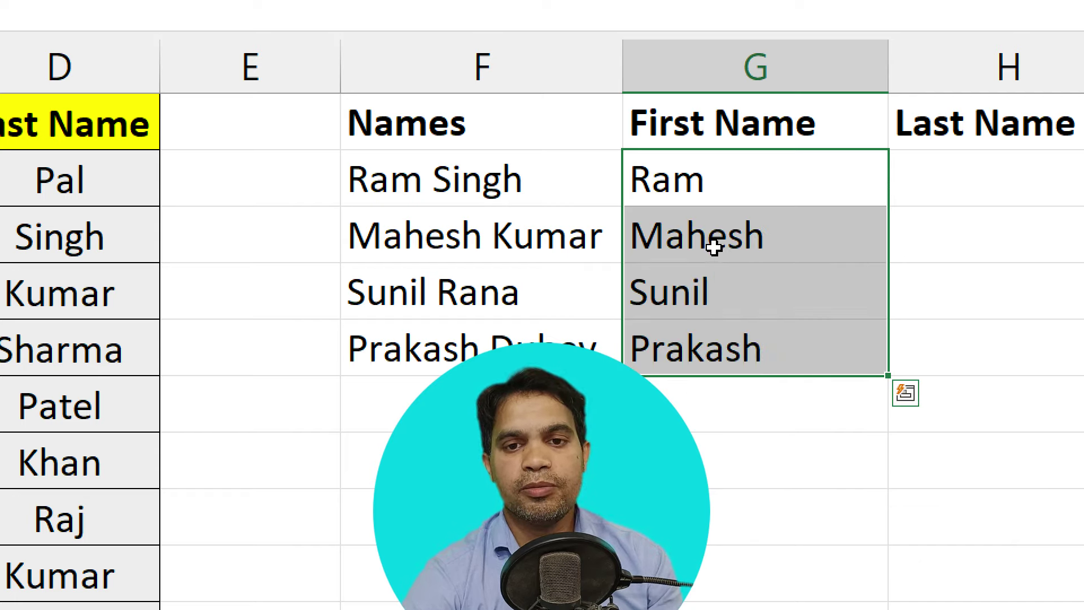
click(713, 193)
click(706, 235)
key(F2)
key(Escape)
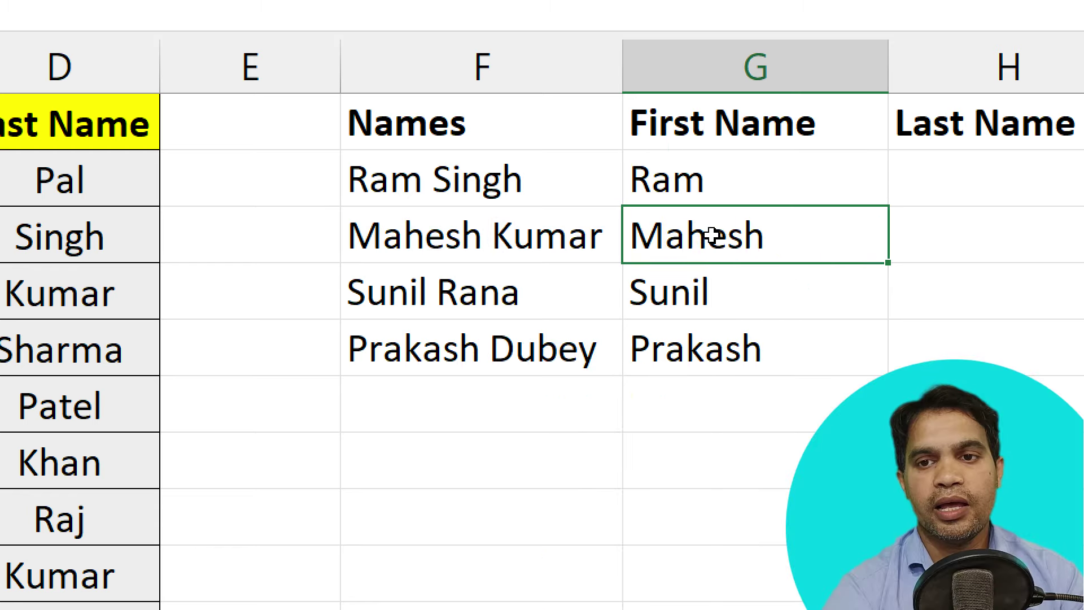
click(743, 184)
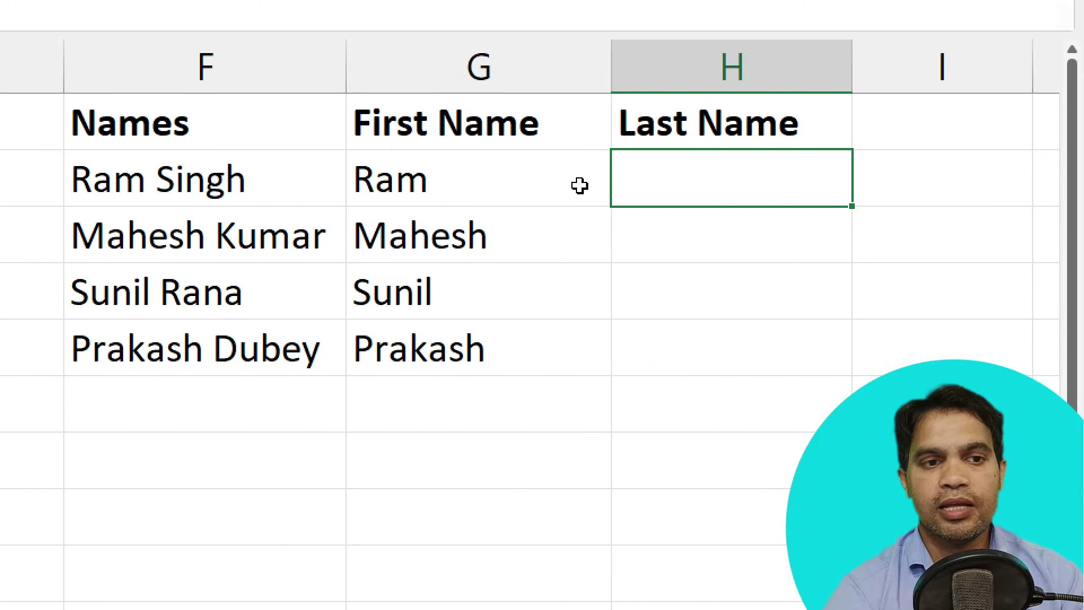
Copy the last-name RIGHT formula from D2 and paste only the formula into H2.
click(300, 179)
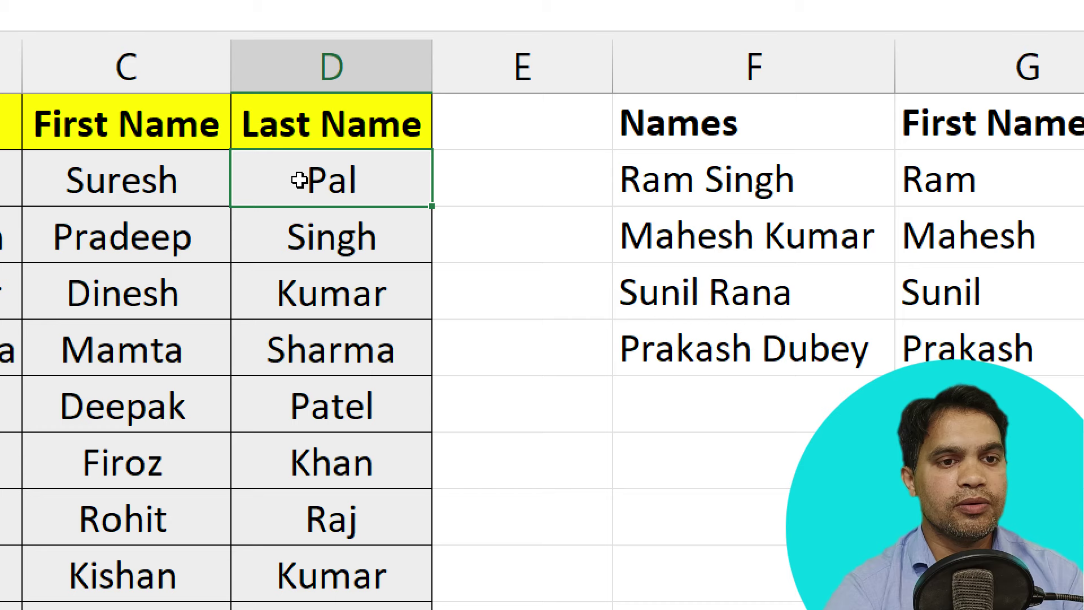
double_click(300, 180)
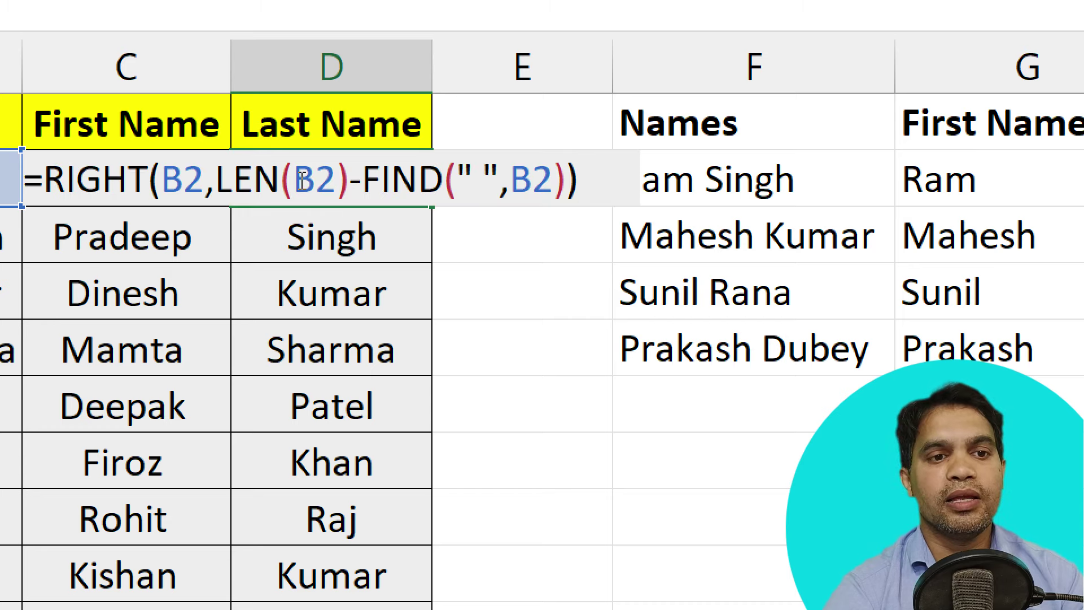
key(Escape)
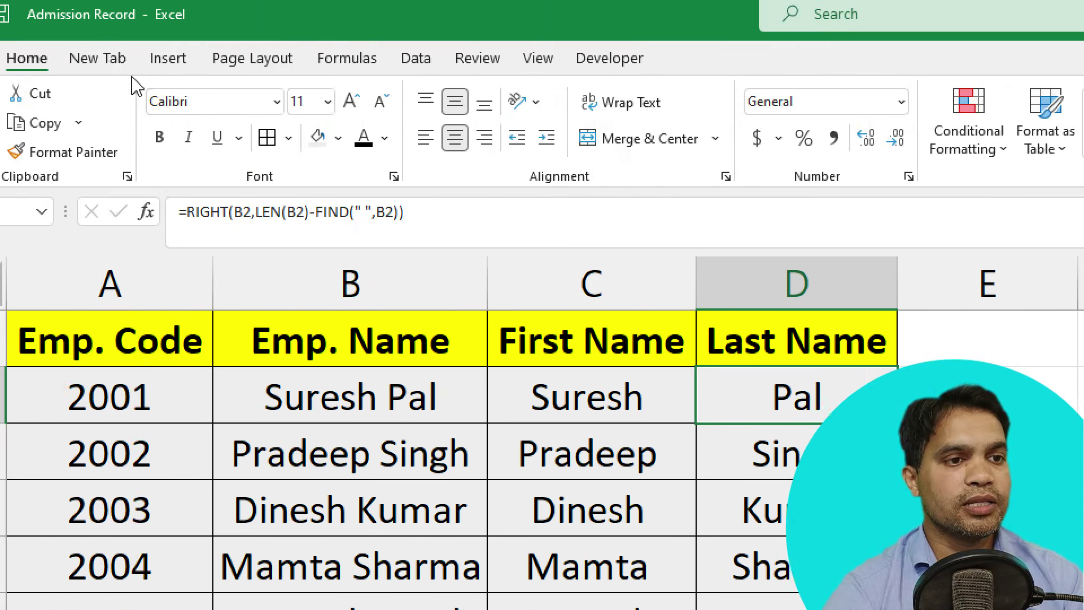
click(39, 123)
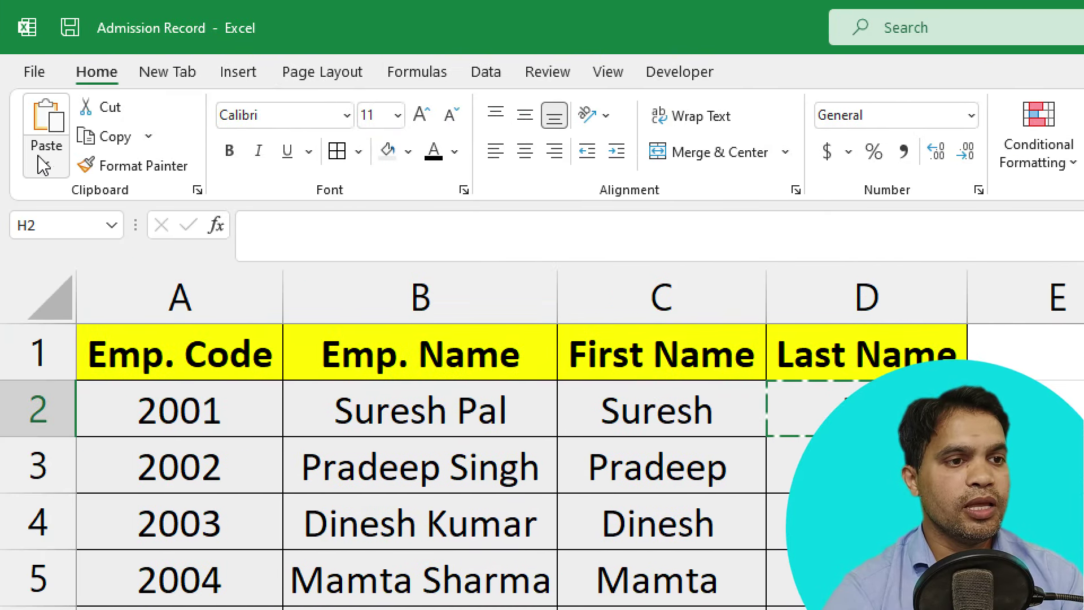
click(45, 163)
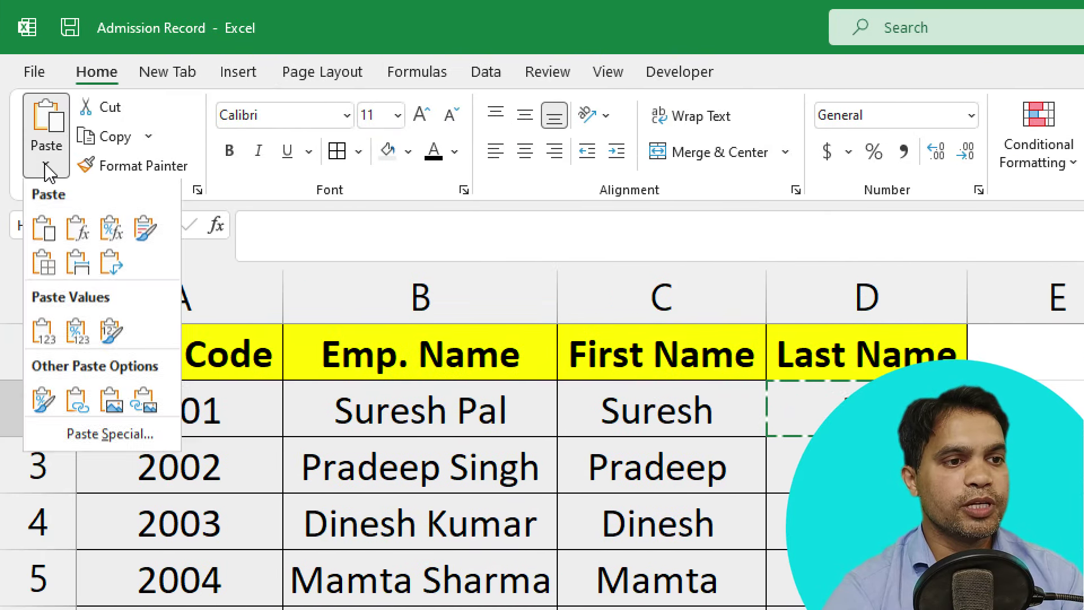
click(78, 228)
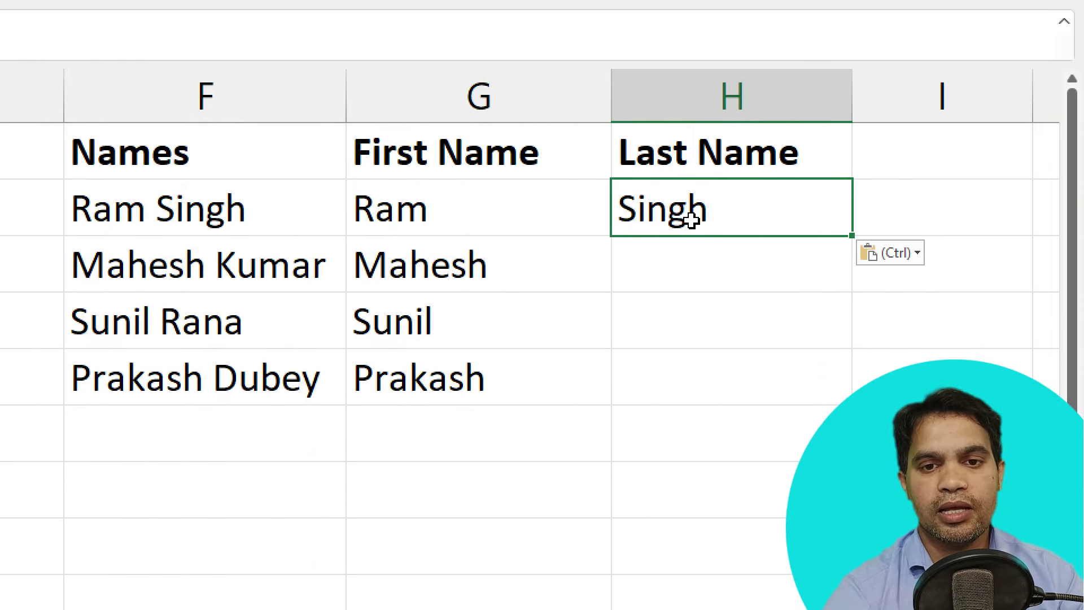
double_click(691, 220)
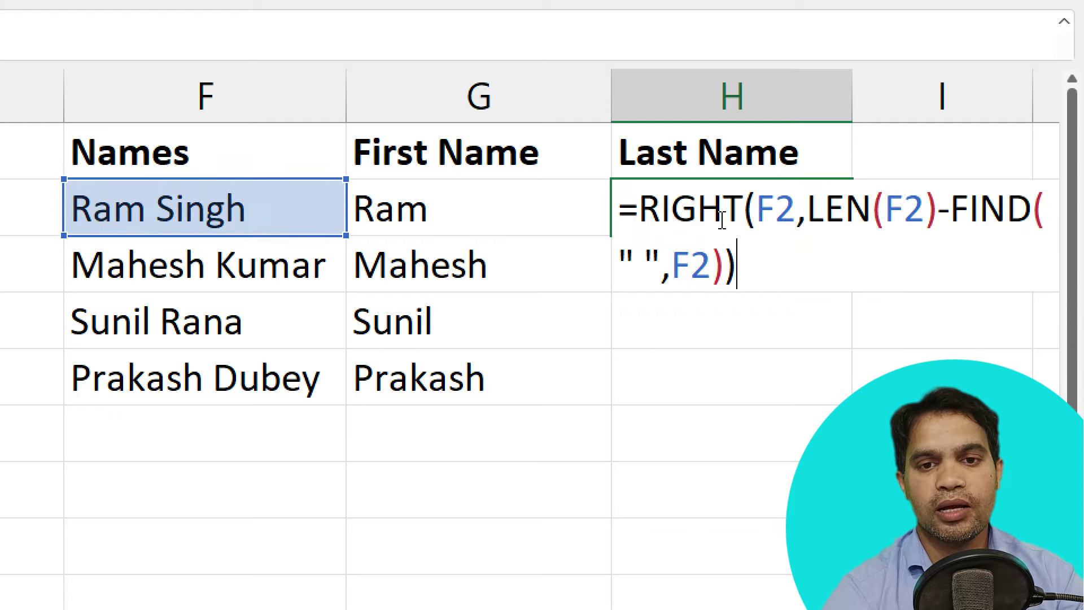
key(Escape)
Fill H2:H5 down to show Singh, Kumar, Rana and Dubey, checking H3 and H5.
drag(682, 208, 689, 377)
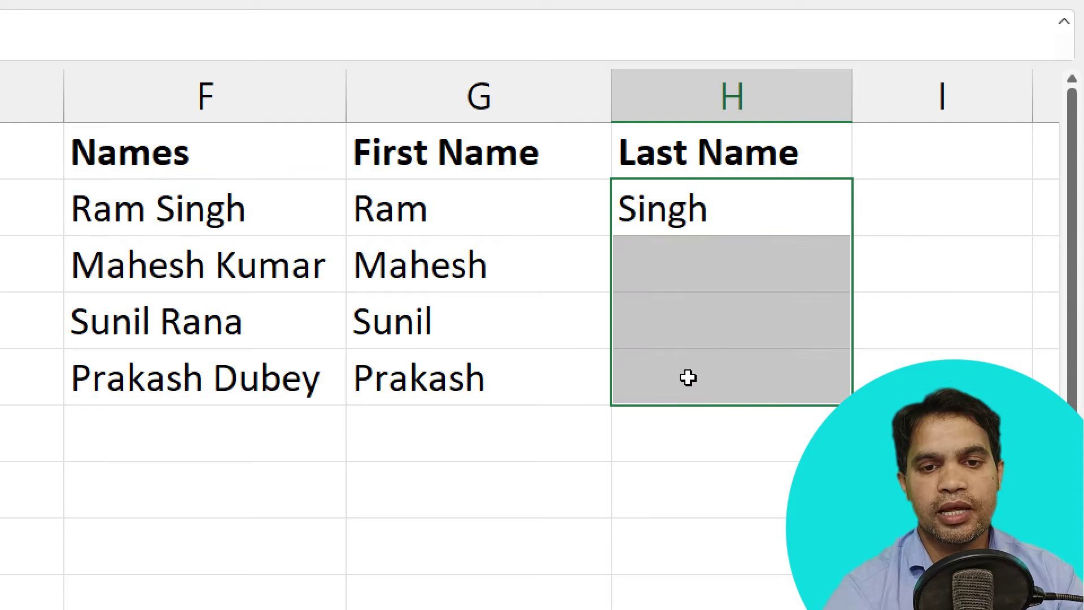
key(ctrl+d)
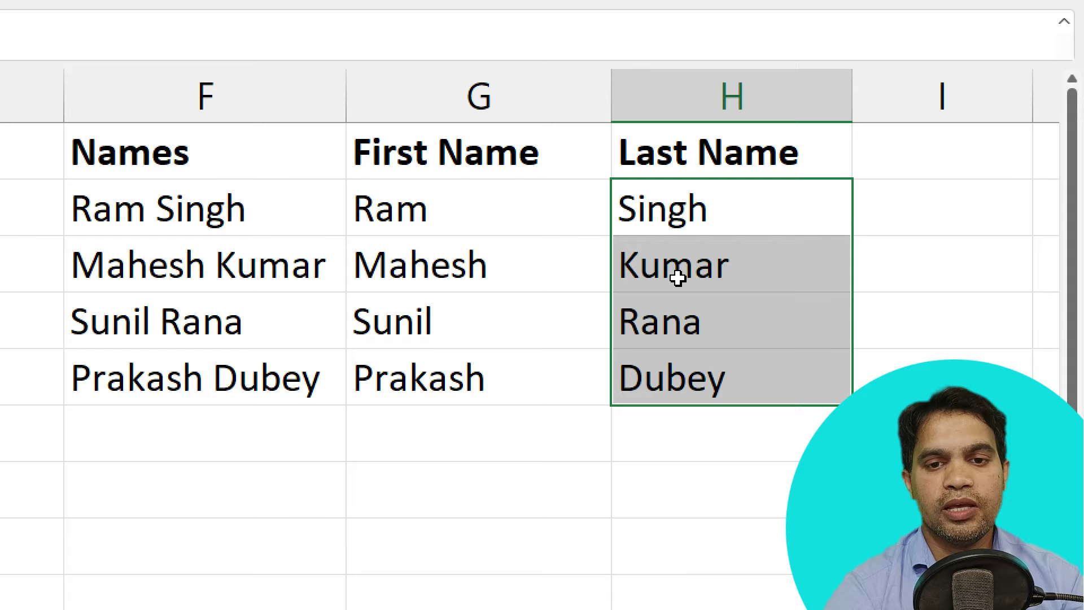
double_click(677, 271)
key(Escape)
double_click(672, 353)
key(Escape)
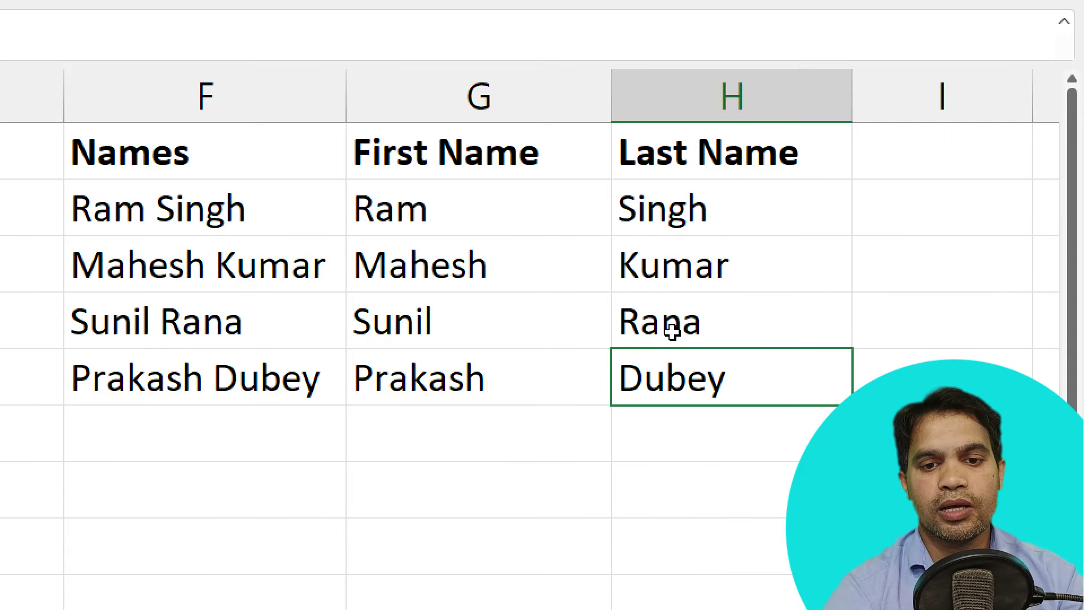
click(210, 289)
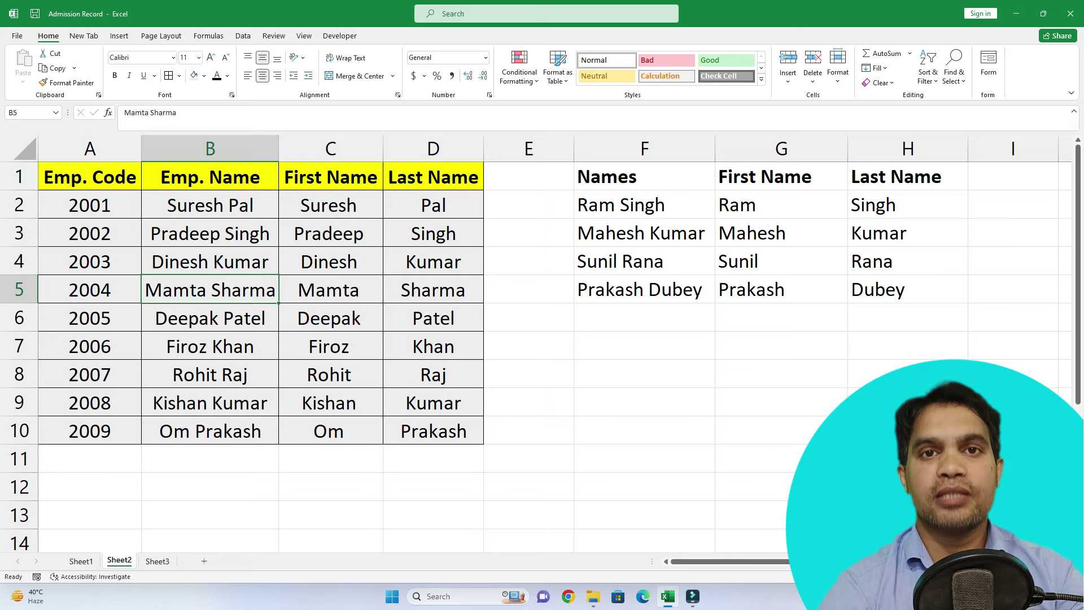
Copy the employee table A1:D10 and paste only its formulas at A13.
mouse_move(90, 177)
mouse_down()
mouse_move(433, 290)
mouse_move(433, 430)
mouse_up()
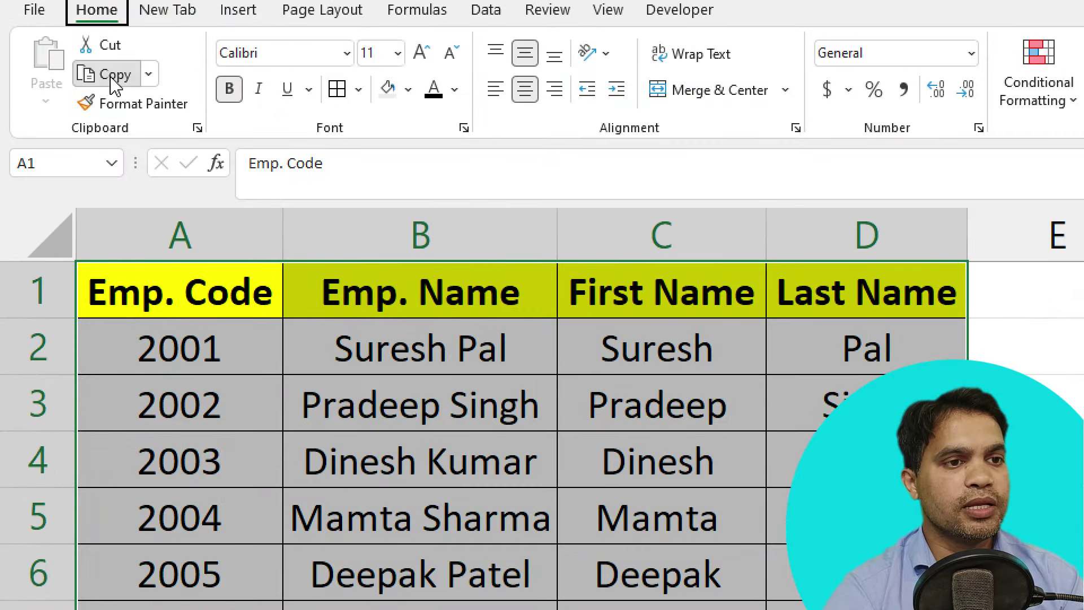
click(53, 68)
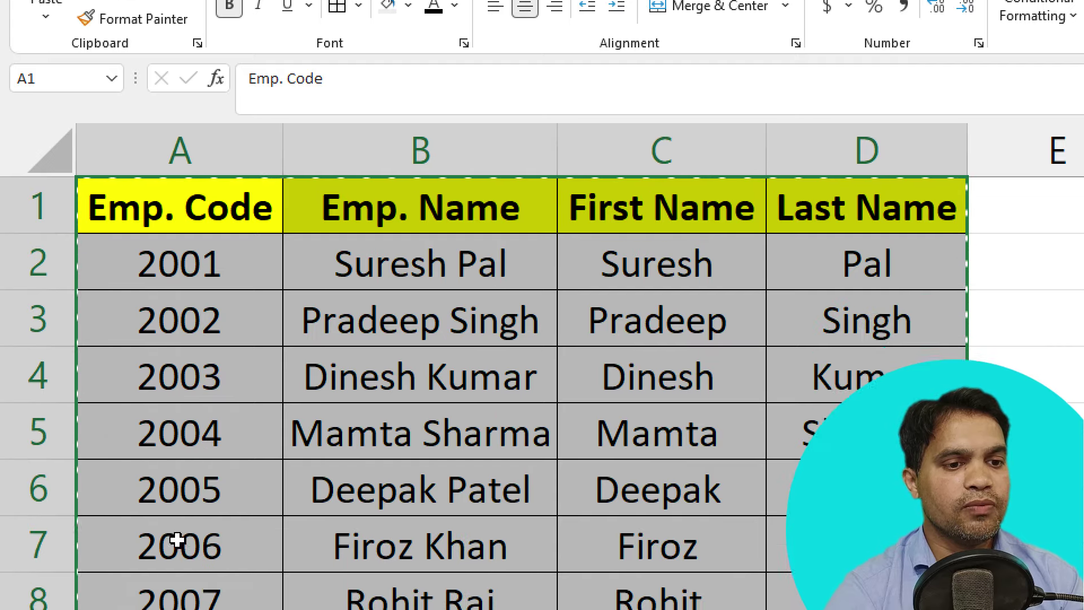
scroll(161, 530, down, 3)
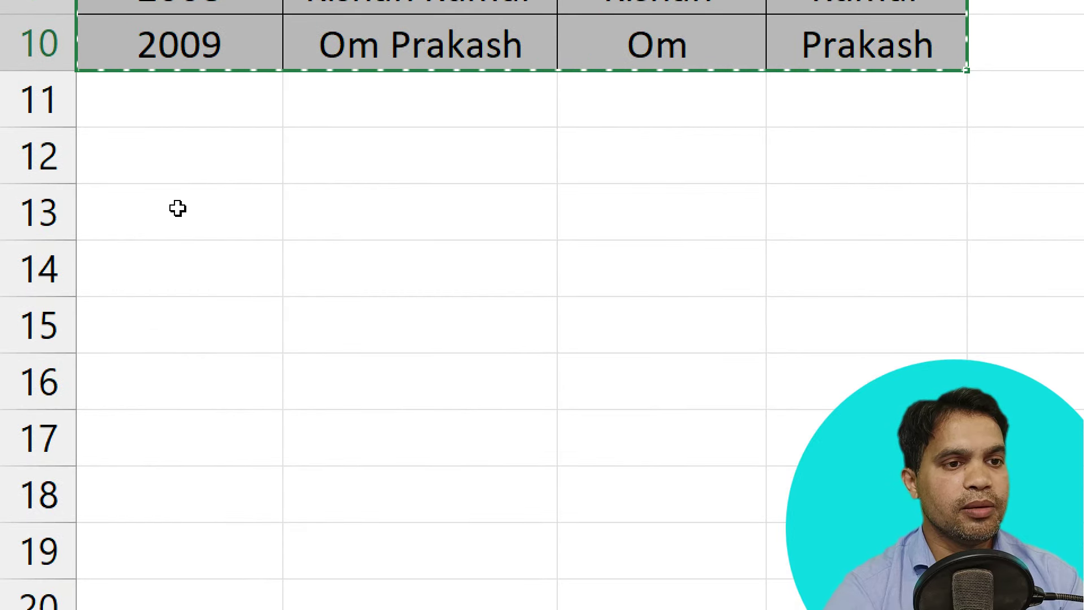
click(175, 209)
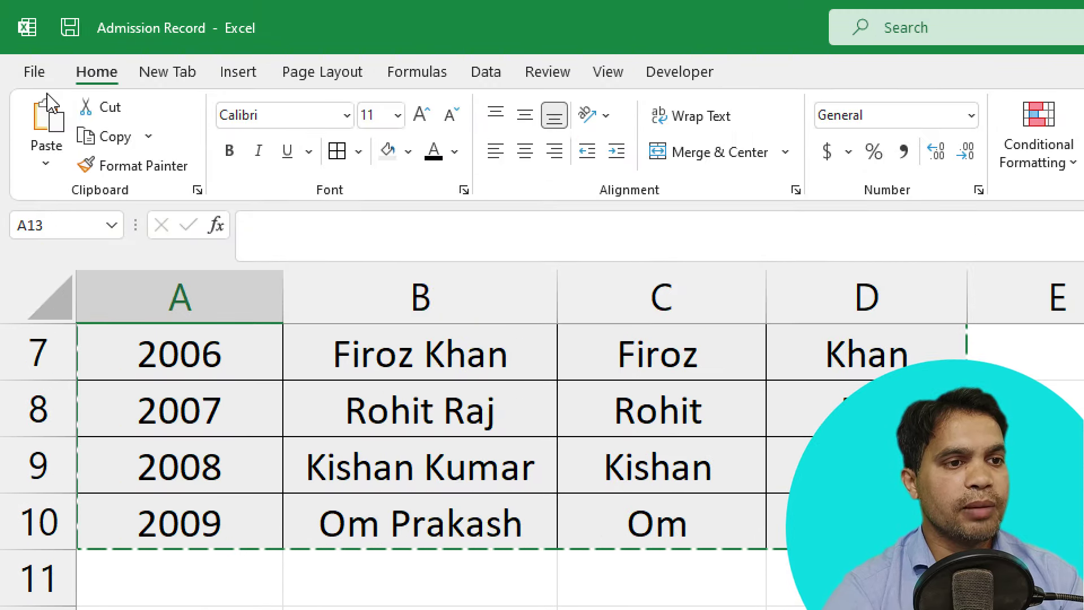
click(45, 163)
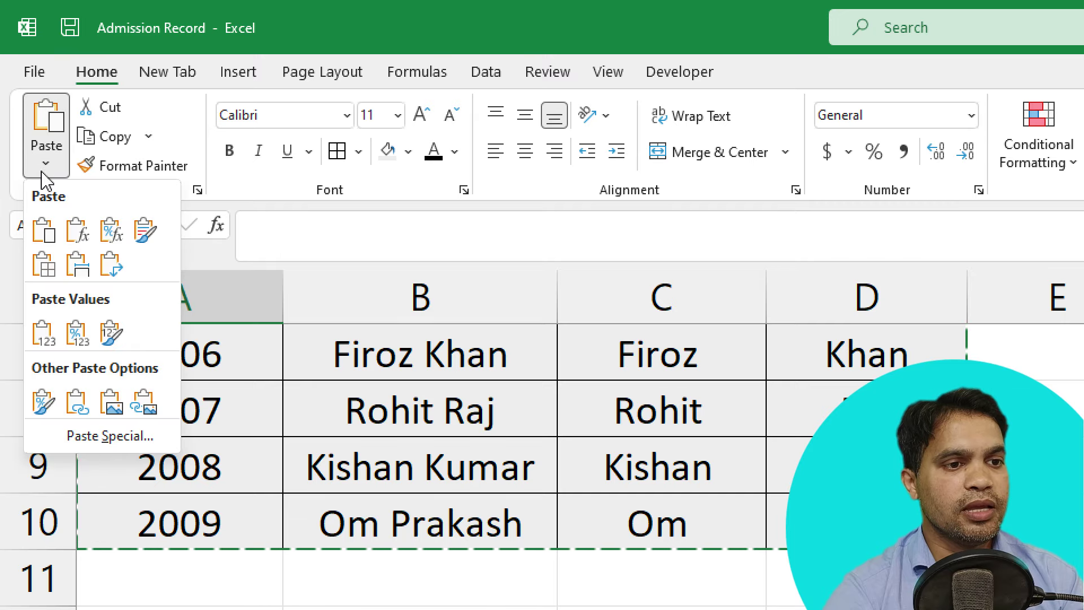
click(75, 231)
key(alt)
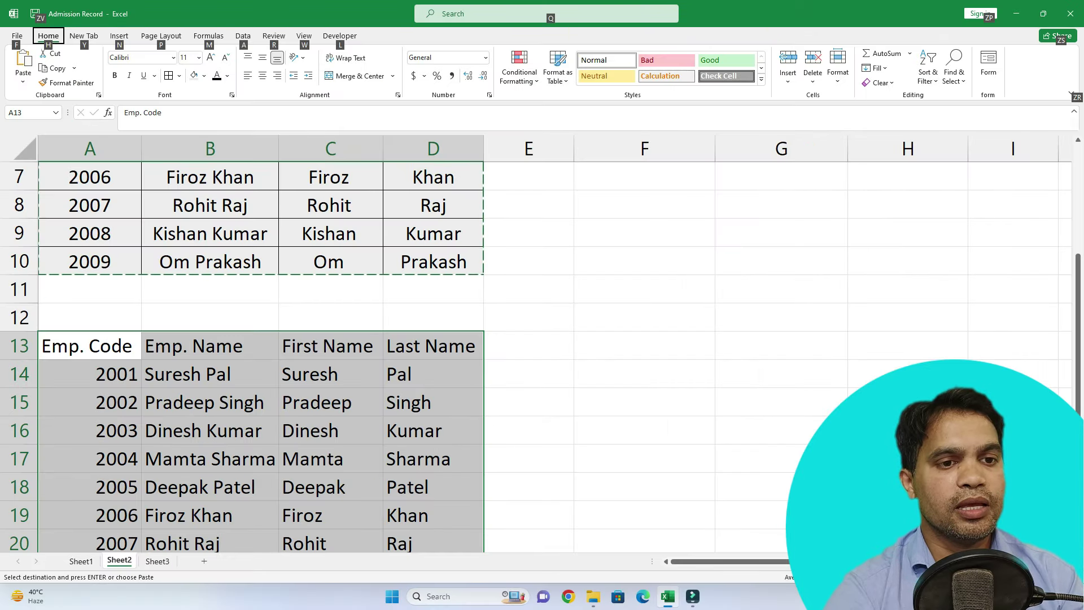
Confirm pasted cells C14 and D14 contain the LEFT and RIGHT formulas.
click(330, 459)
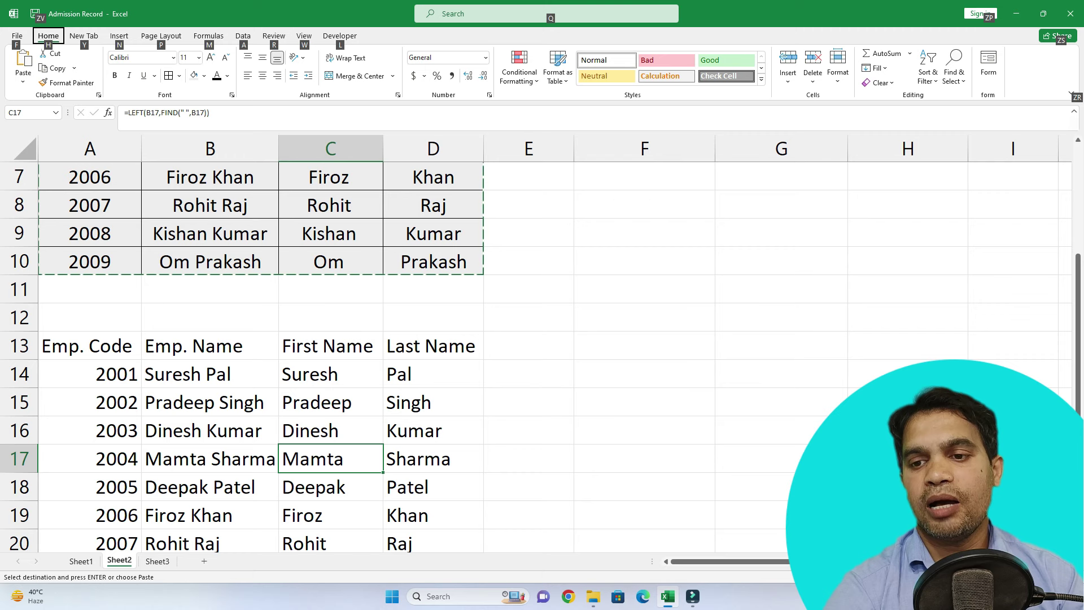
scroll(282, 338, up, 1)
scroll(282, 339, up, 1)
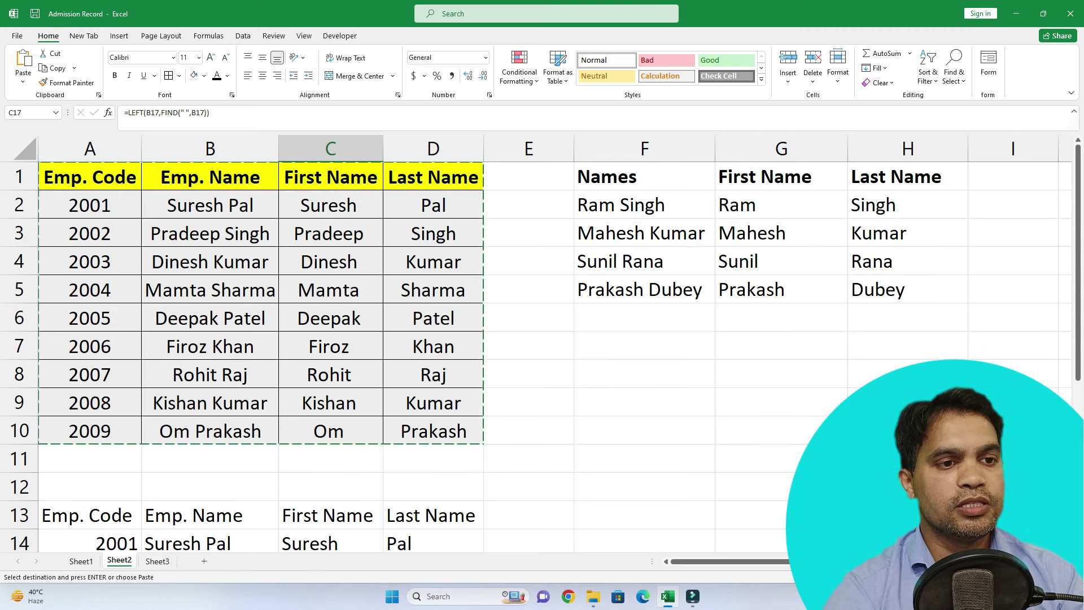
drag(85, 177, 480, 435)
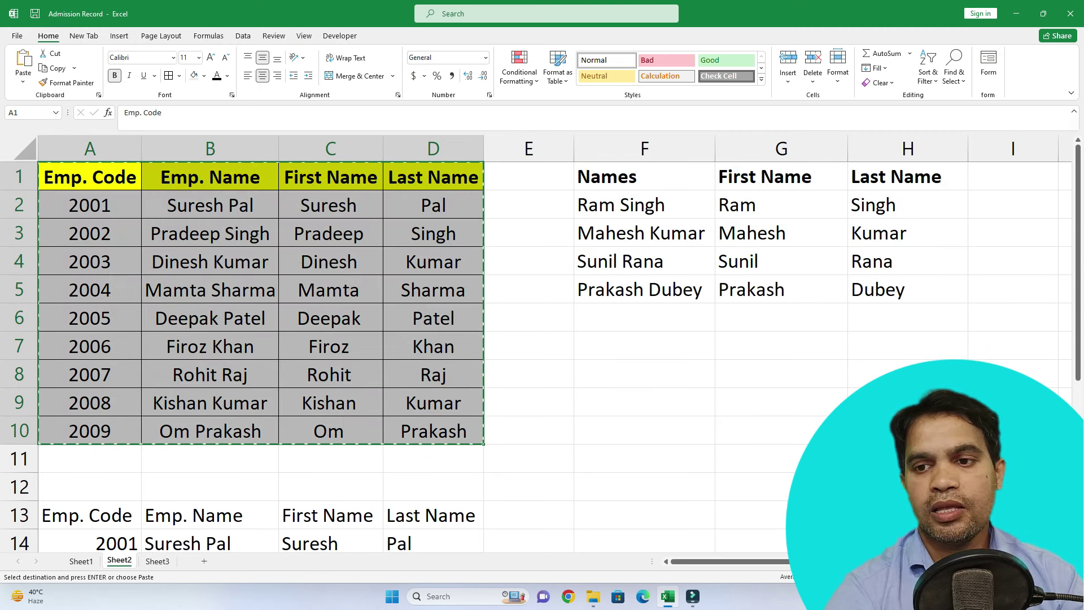
drag(1077, 257, 1077, 339)
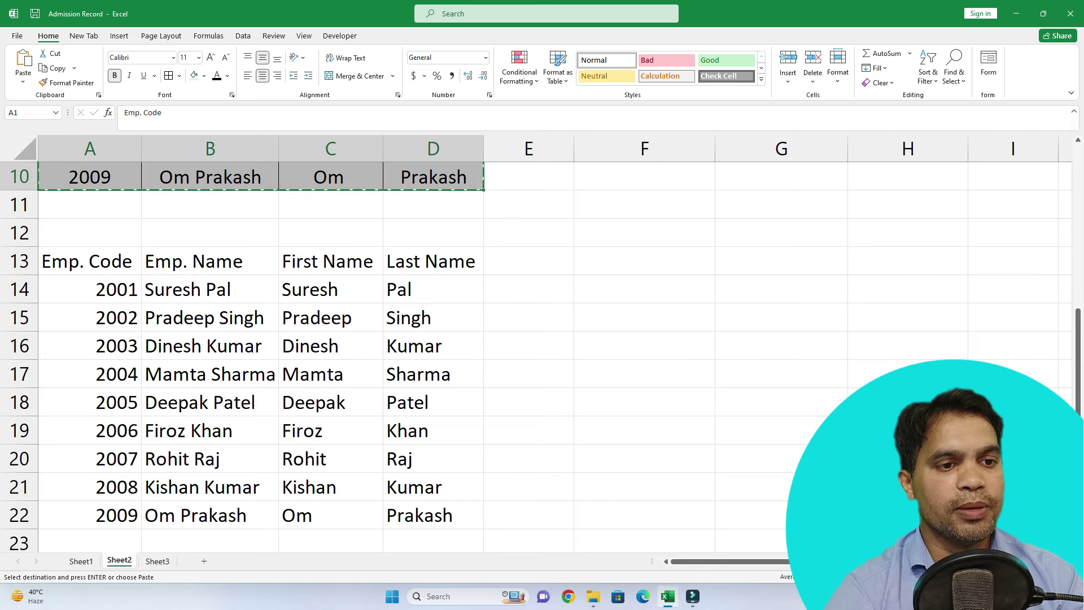
click(330, 289)
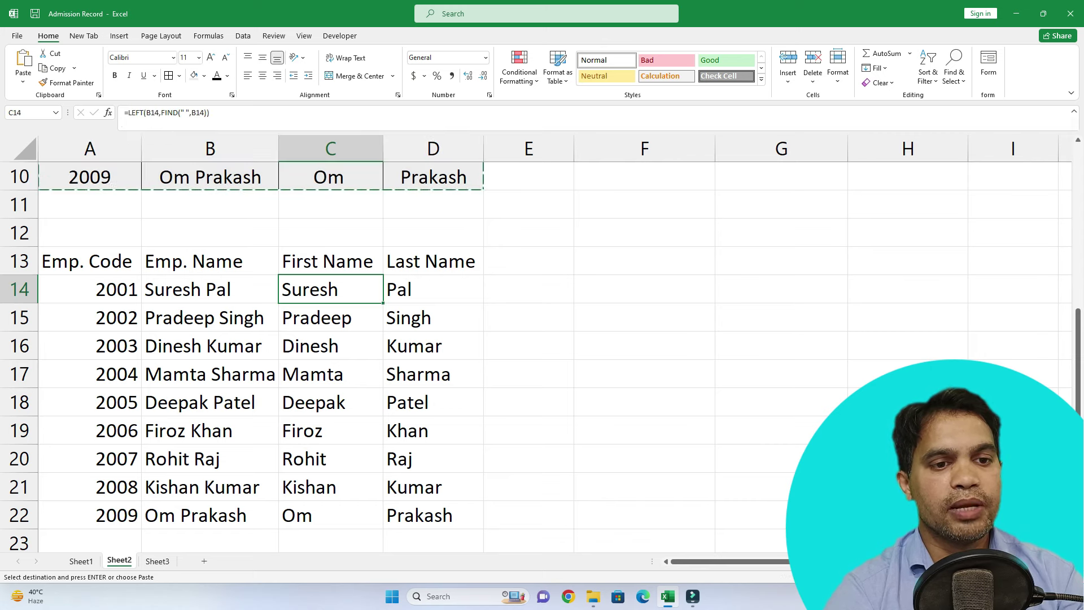
key(F2)
key(Escape)
key(Right)
key(F2)
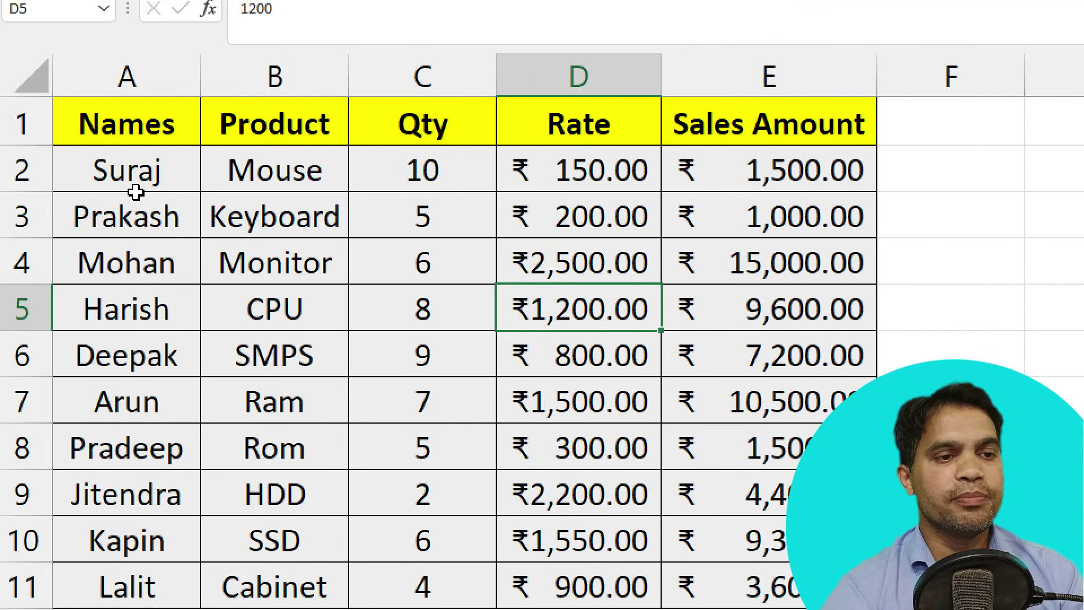
Select down the Names, Product, Qty and Rate columns, ending on Rate cell D2.
drag(145, 128, 149, 388)
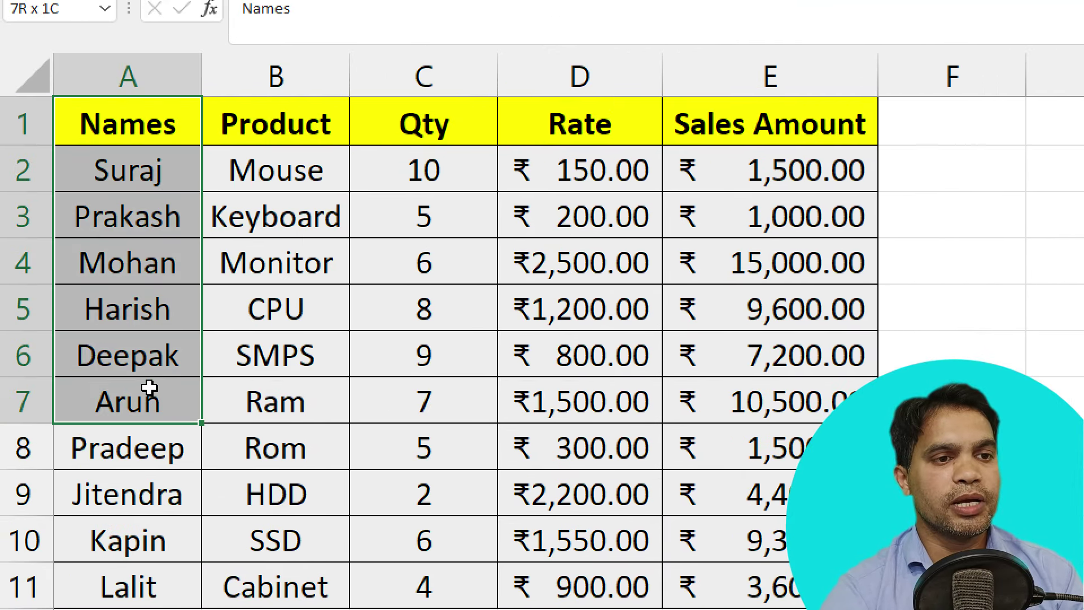
drag(273, 132, 279, 356)
drag(460, 121, 469, 353)
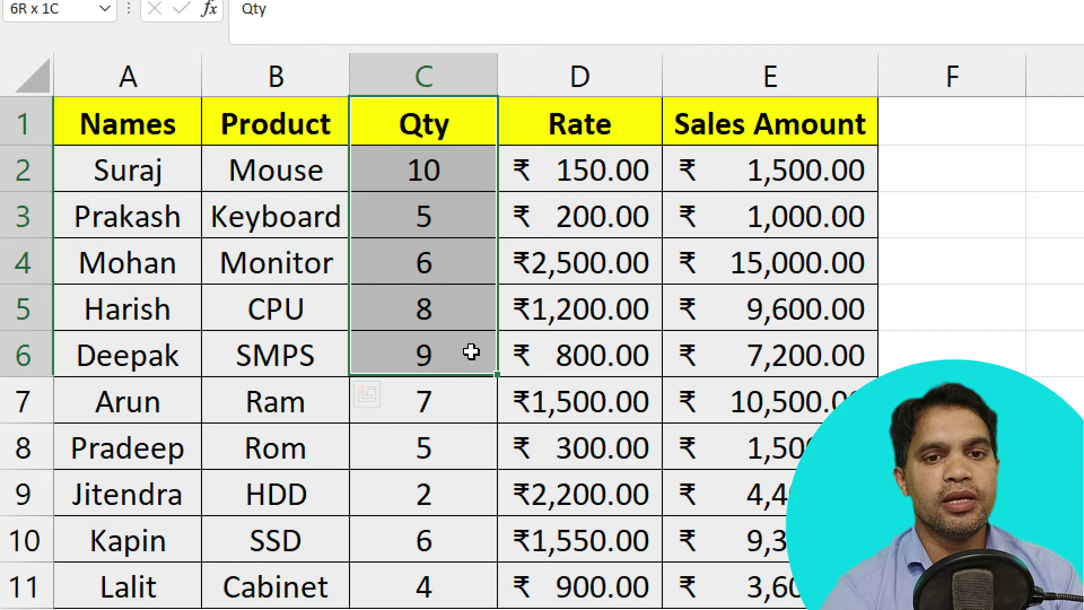
ctrl+click(600, 124)
drag(600, 124, 592, 262)
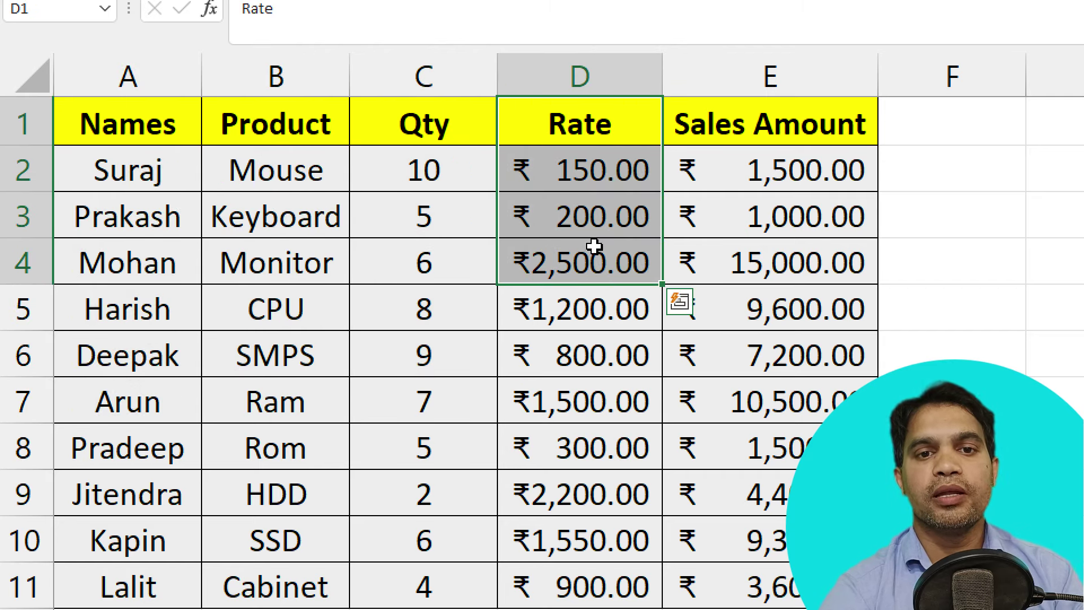
click(593, 210)
click(590, 169)
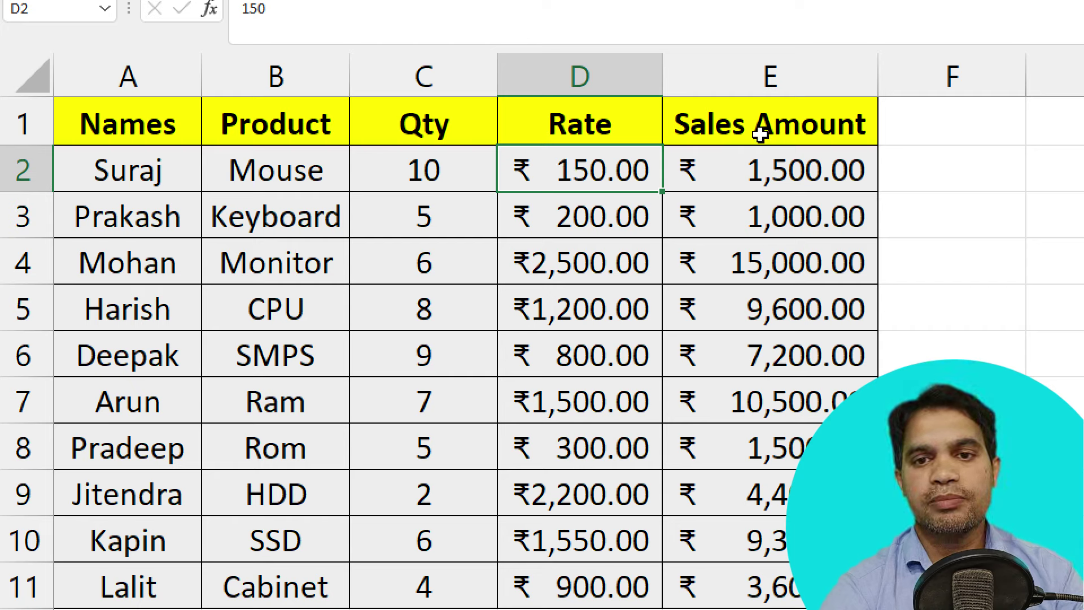
Verify Sales Amount E2 holds =C2*D2, then select the sales table A1:E10.
click(760, 172)
double_click(760, 173)
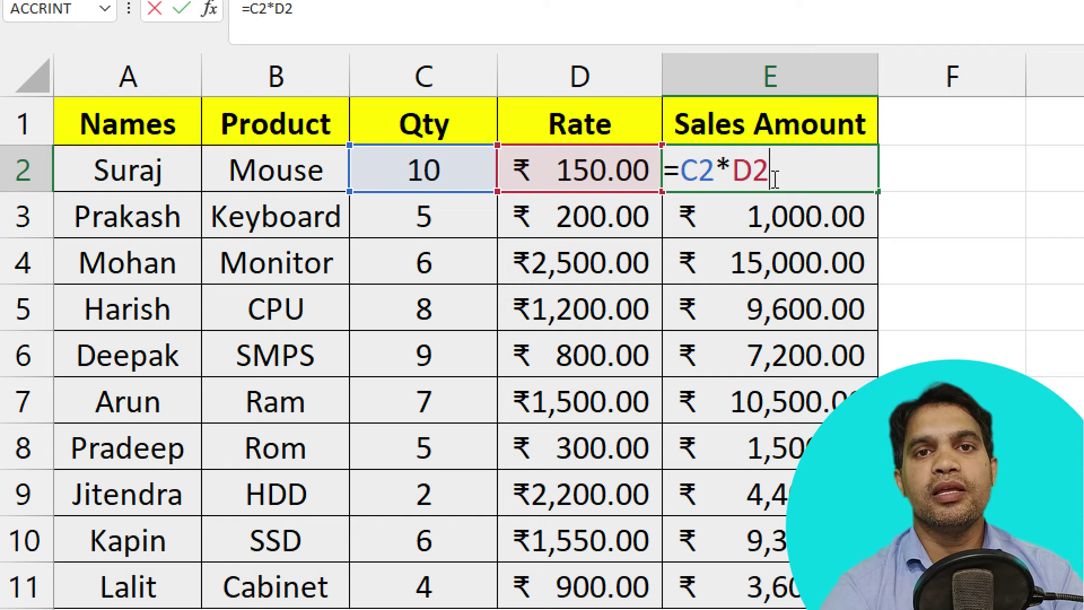
key(Escape)
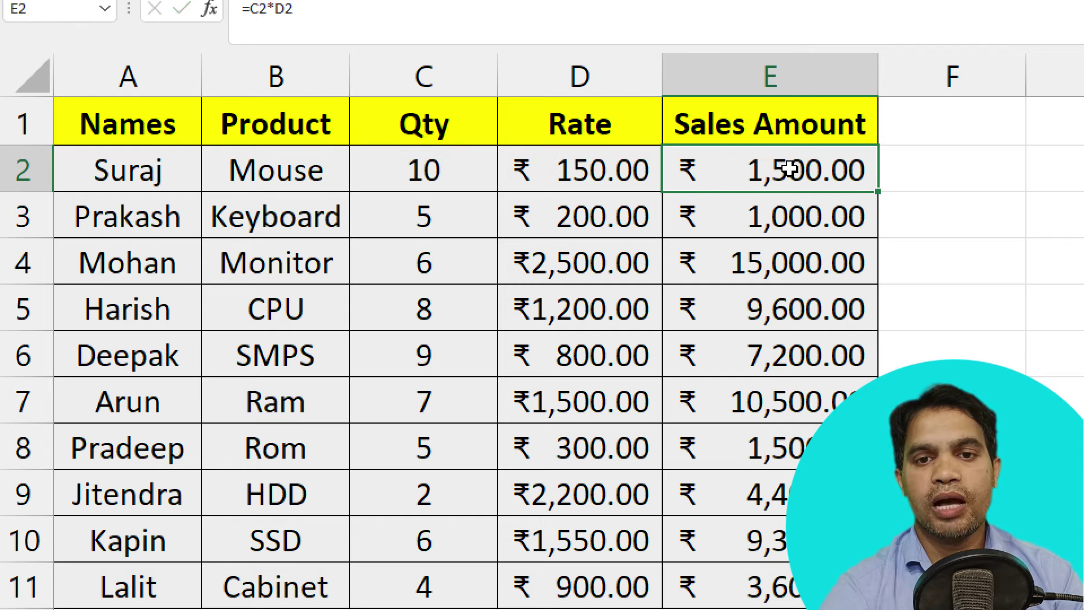
double_click(732, 180)
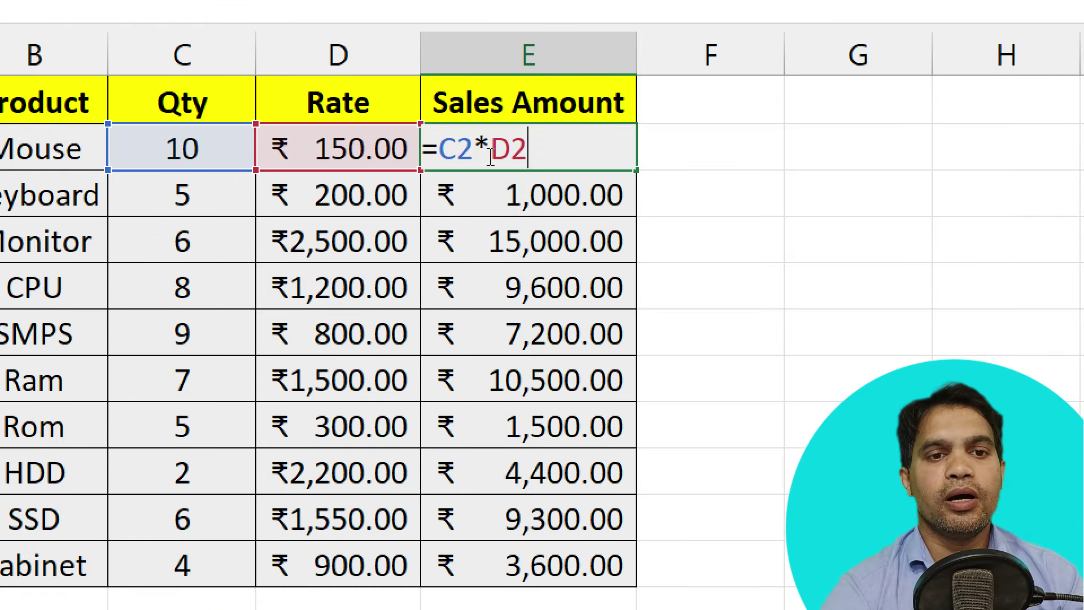
key(Escape)
mouse_move(67, 169)
mouse_down()
mouse_move(395, 379)
mouse_move(395, 402)
mouse_up()
key(alt)
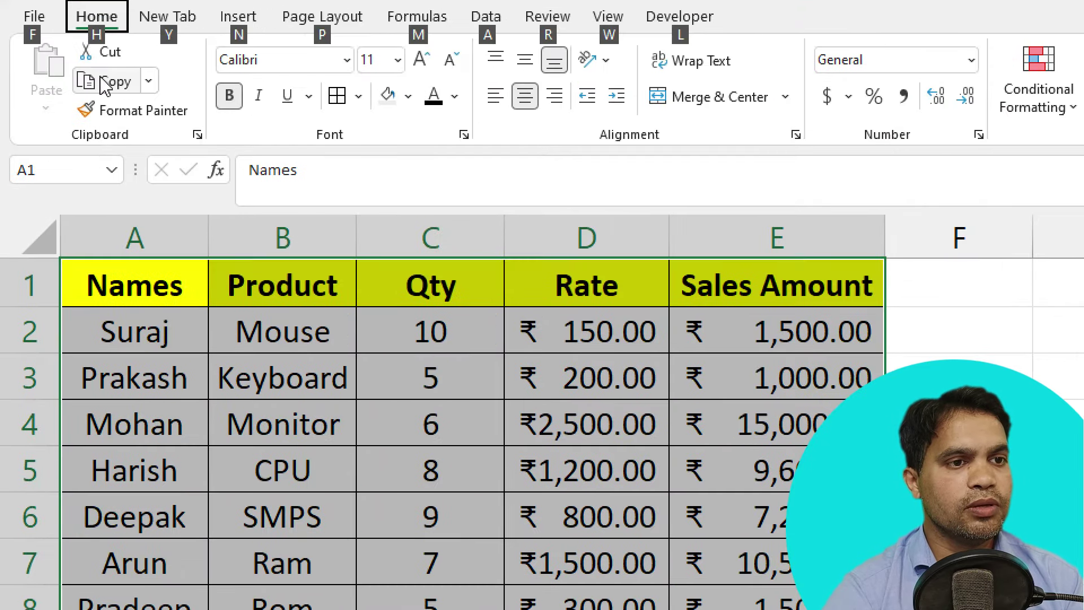
click(105, 86)
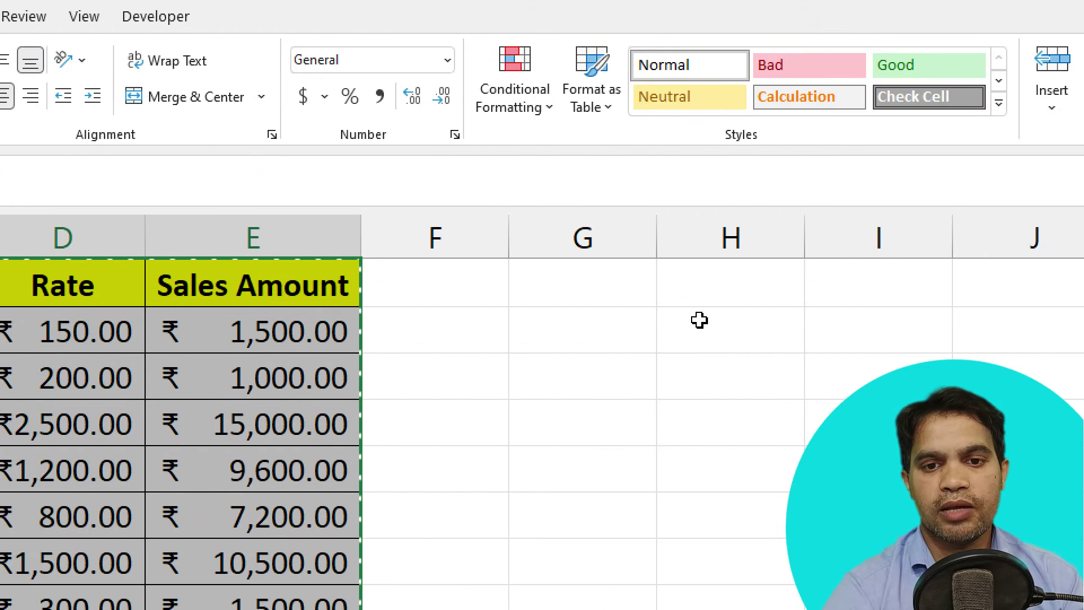
click(698, 287)
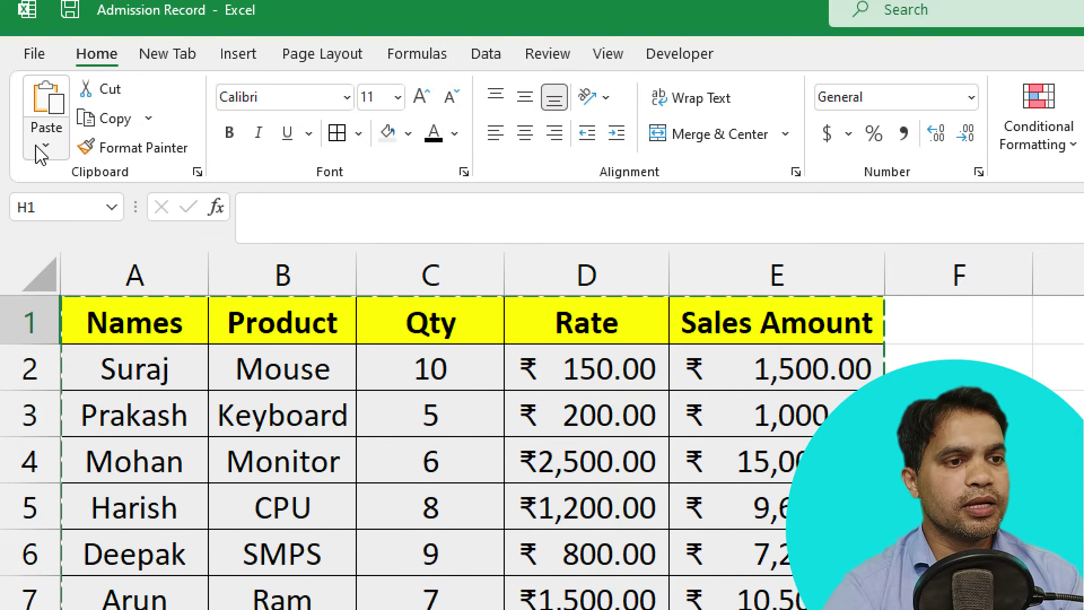
click(36, 145)
click(75, 213)
key(alt)
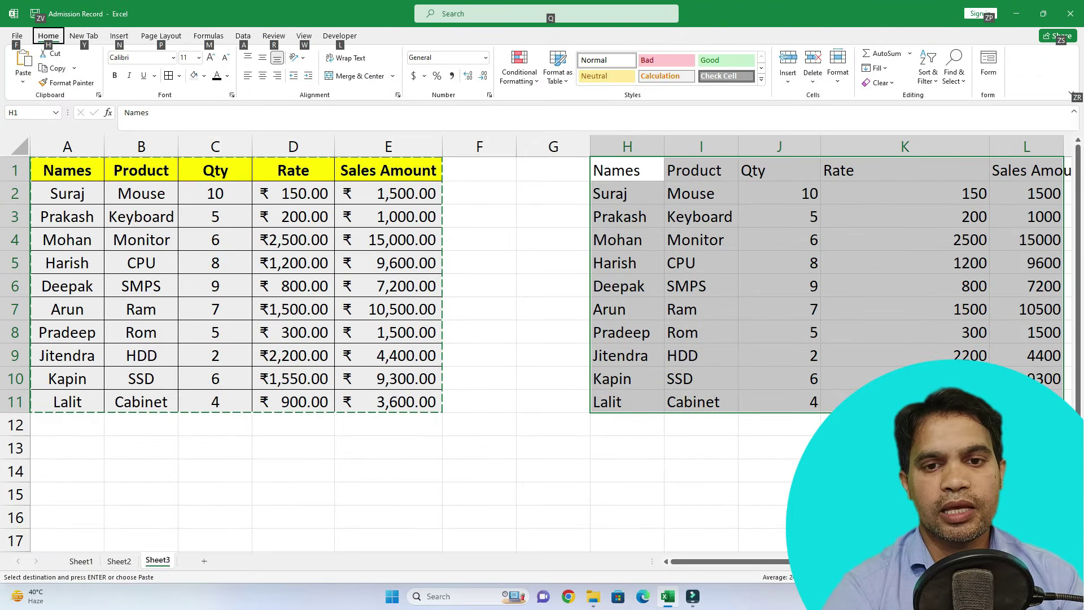
click(905, 262)
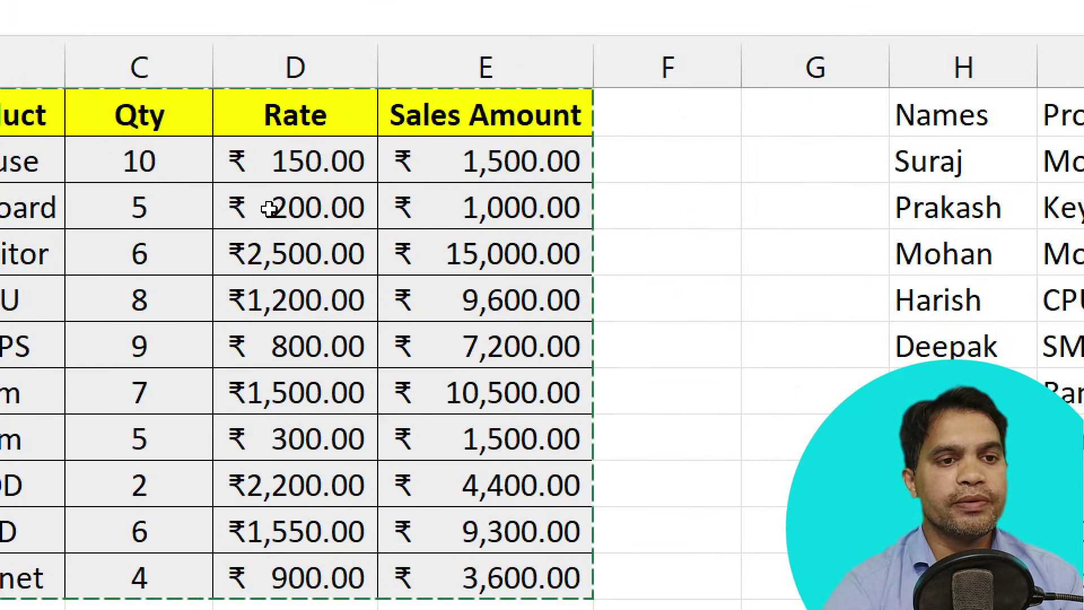
click(285, 195)
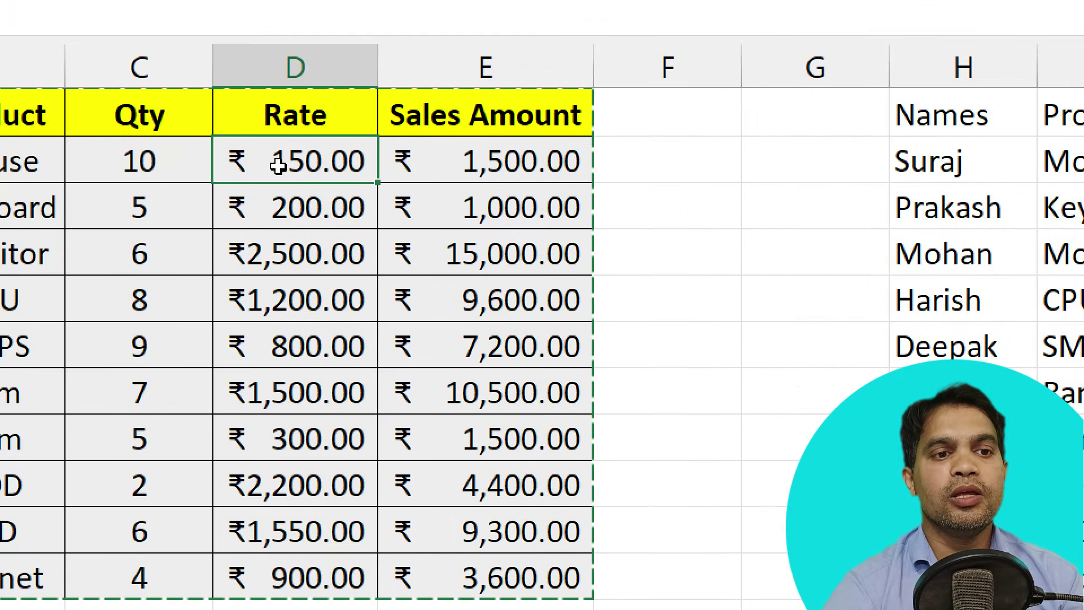
key(Escape)
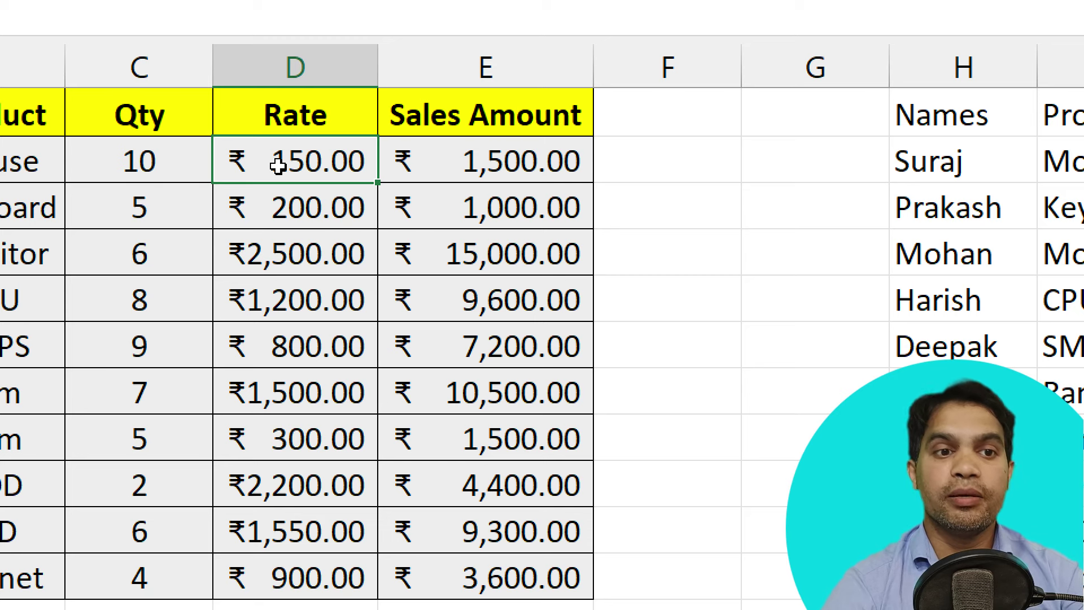
key(alt)
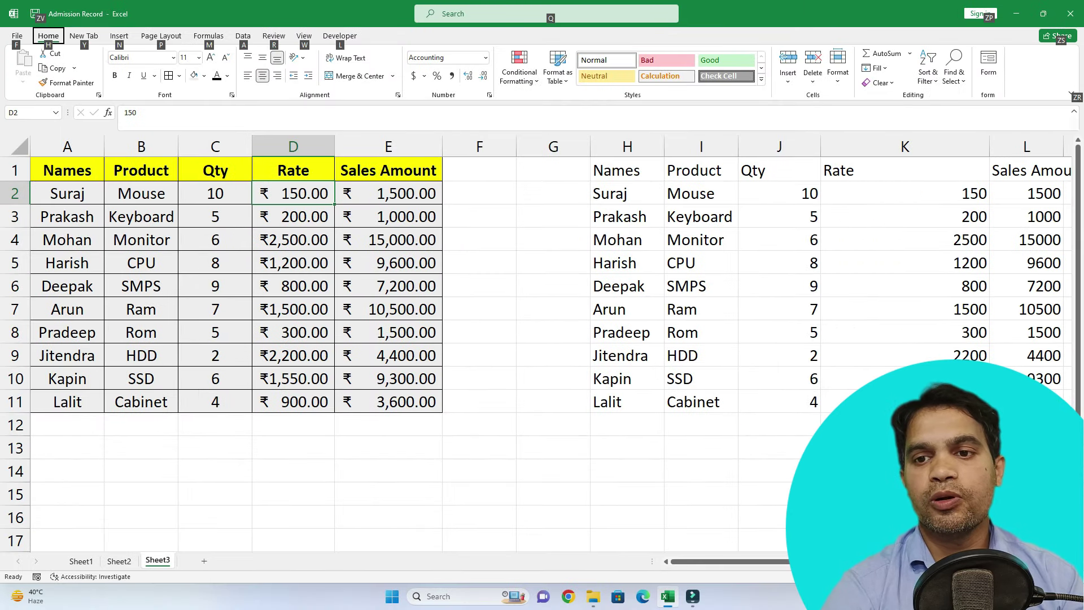
click(905, 193)
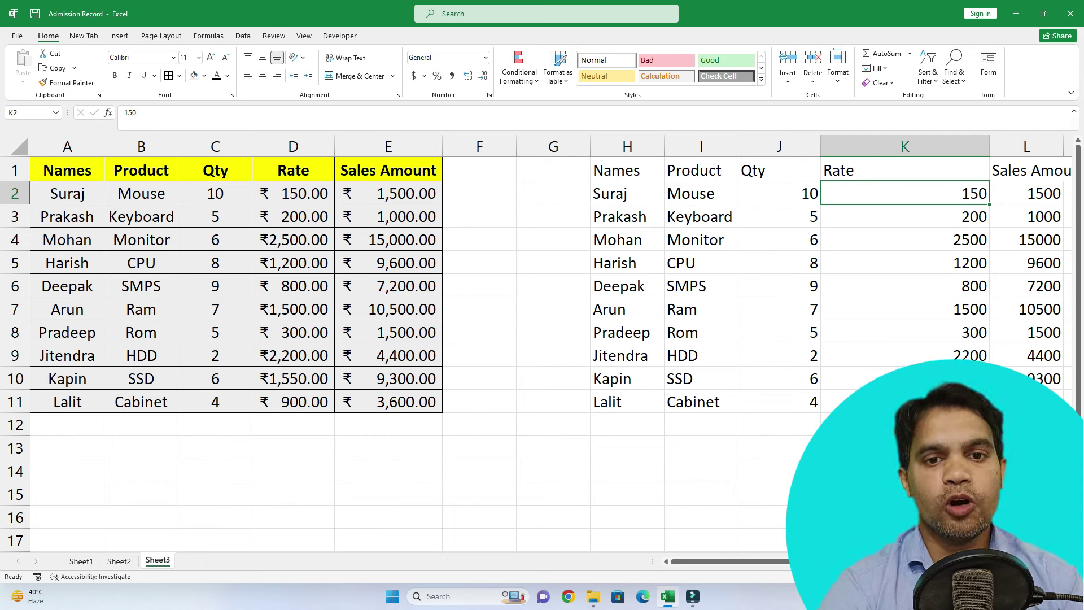
drag(621, 170, 1027, 448)
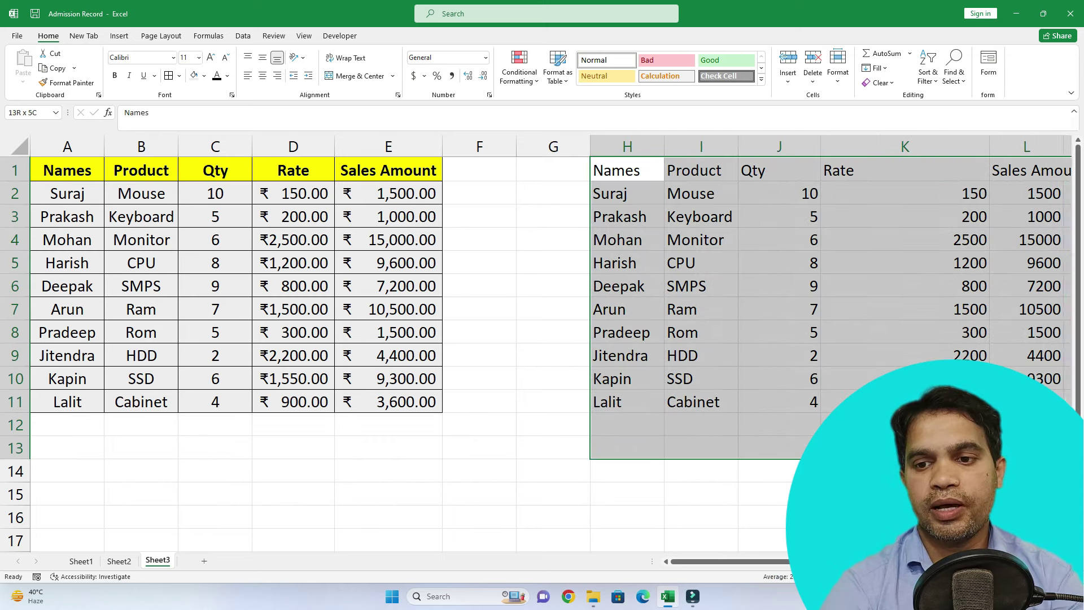
key(Delete)
click(626, 238)
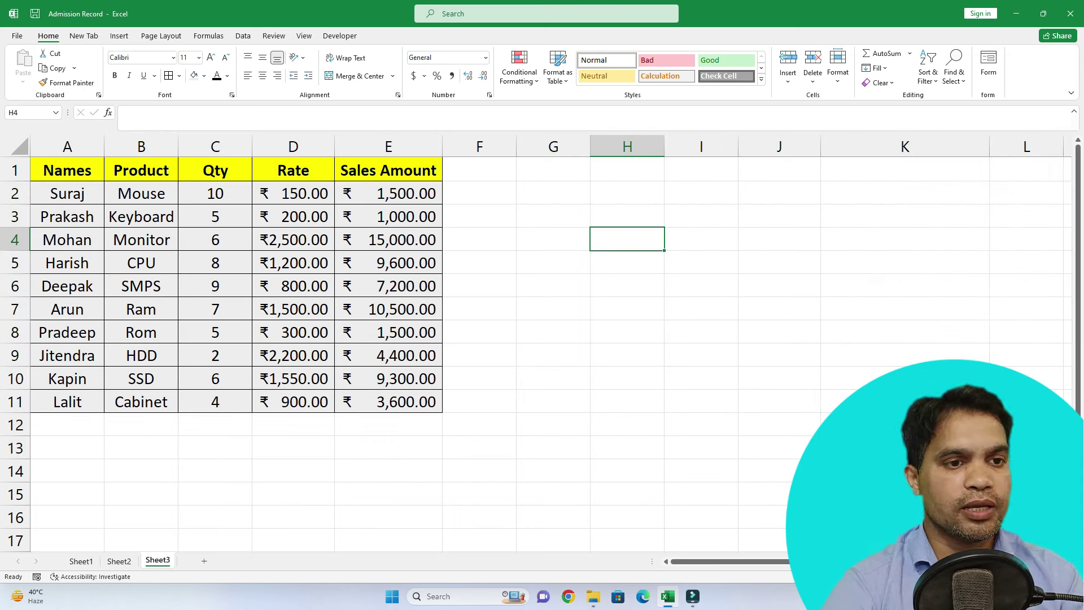
Copy sales table A1:E11 and paste it at G1 as Formulas & Number Formatting.
drag(68, 170, 388, 401)
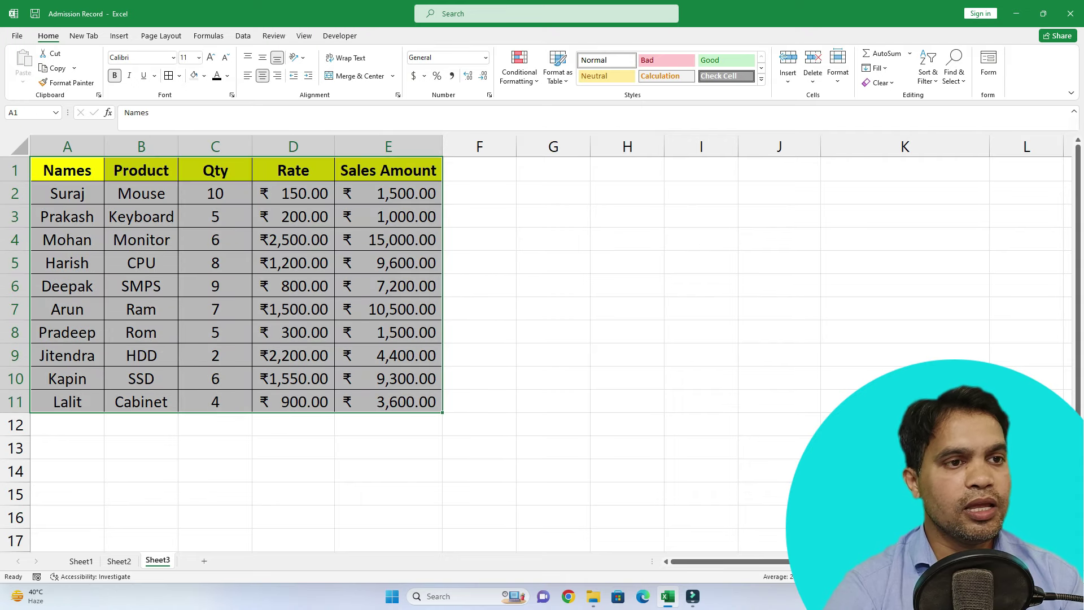
click(56, 68)
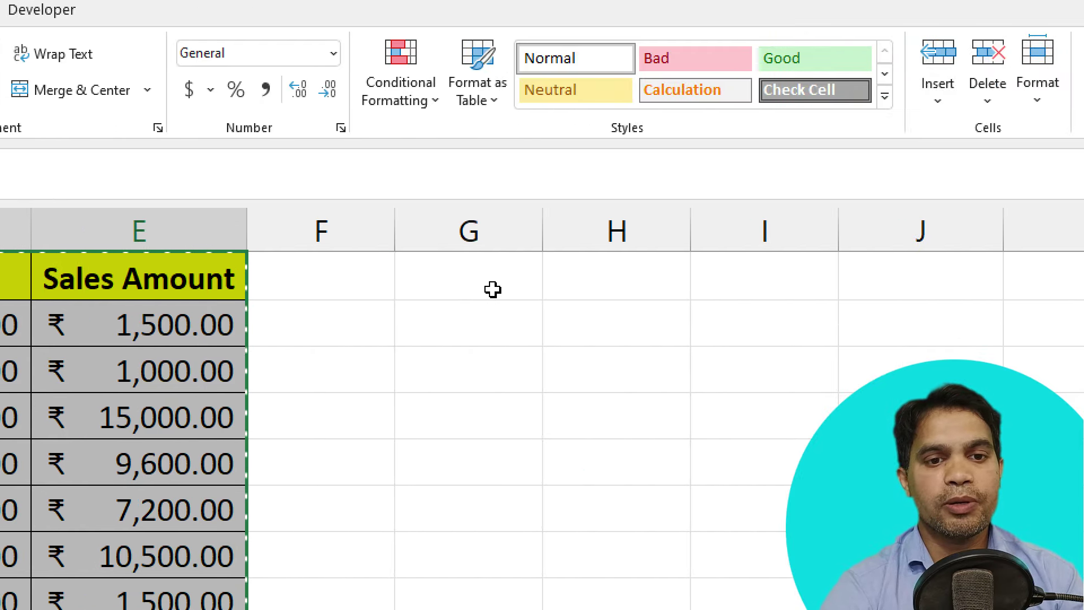
click(666, 285)
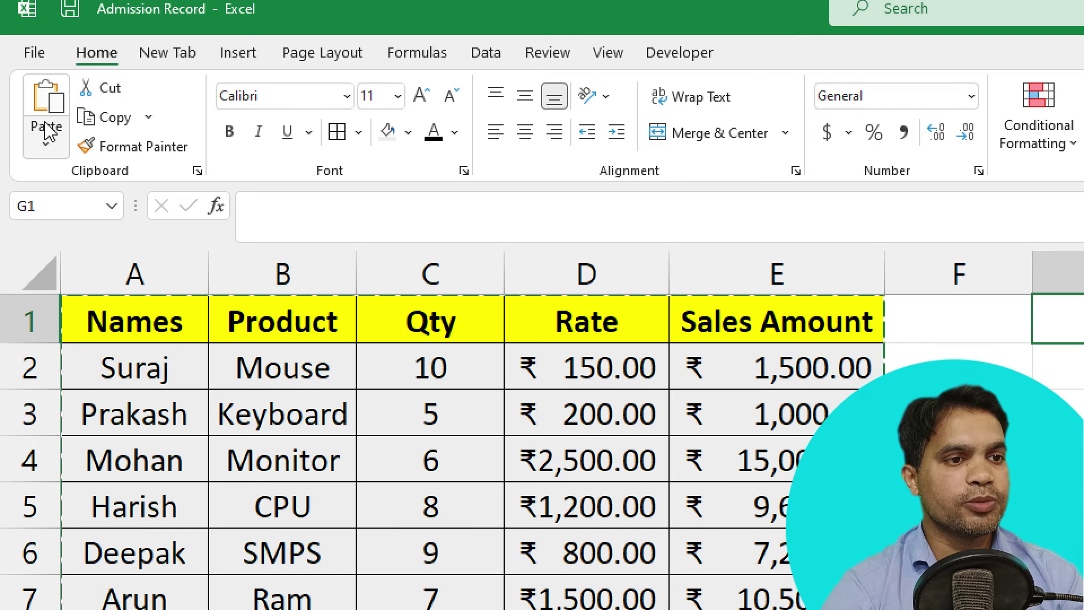
click(45, 143)
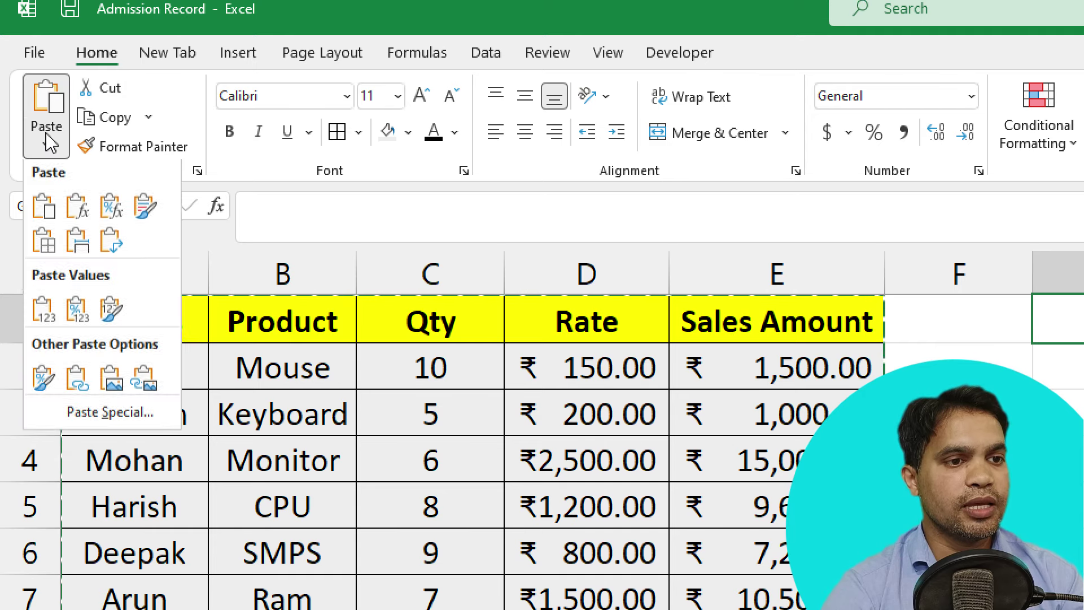
click(113, 215)
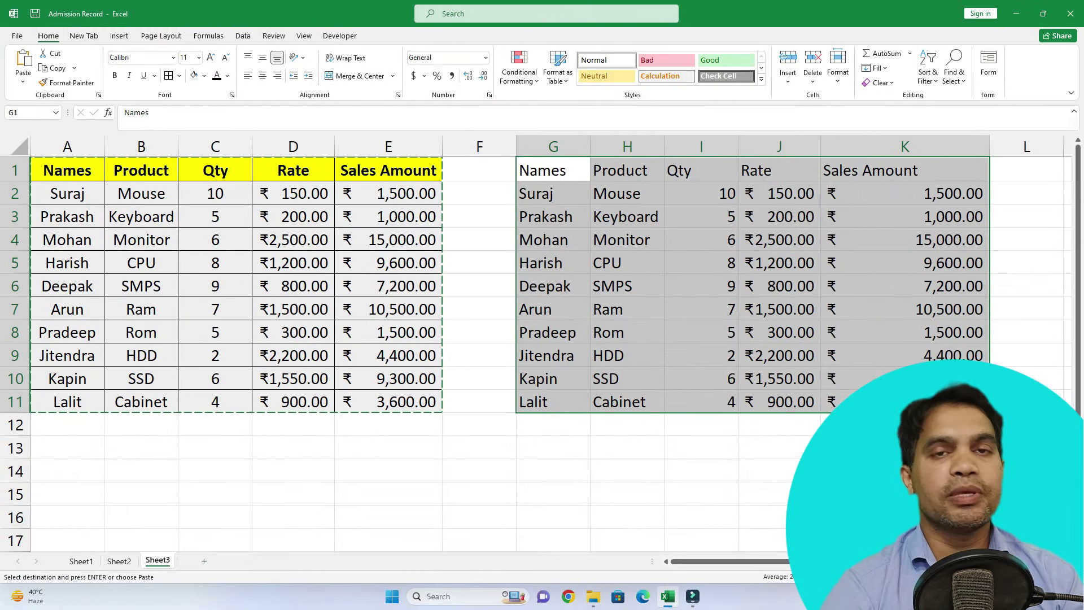
Check the pasted rates, confirm K2 still holds =I2*J2, then select the copy G1:K12.
click(779, 239)
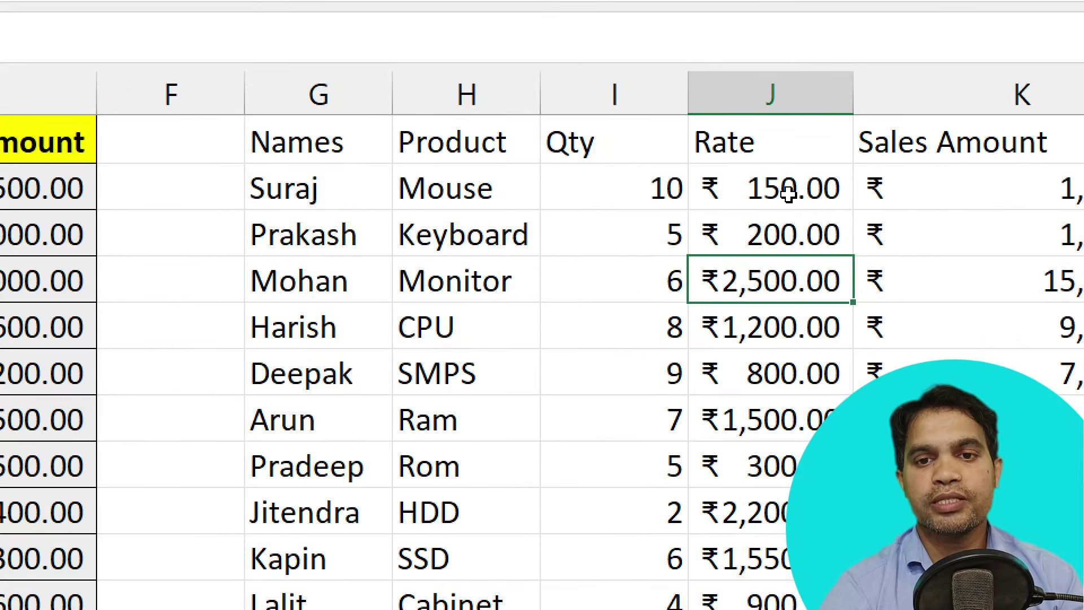
click(789, 196)
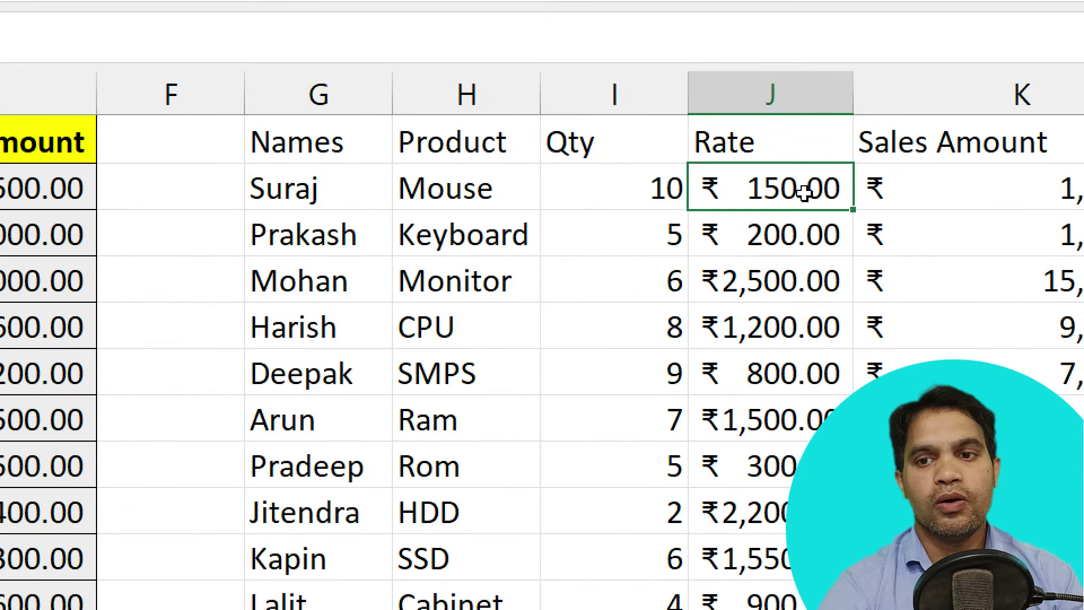
click(803, 188)
double_click(799, 188)
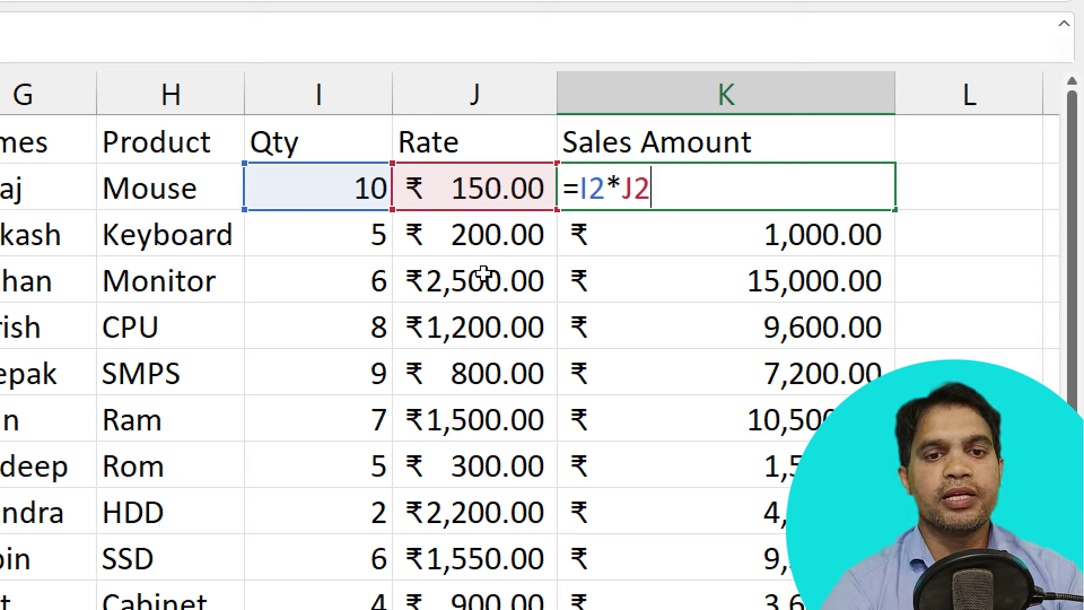
key(ctrl+Return)
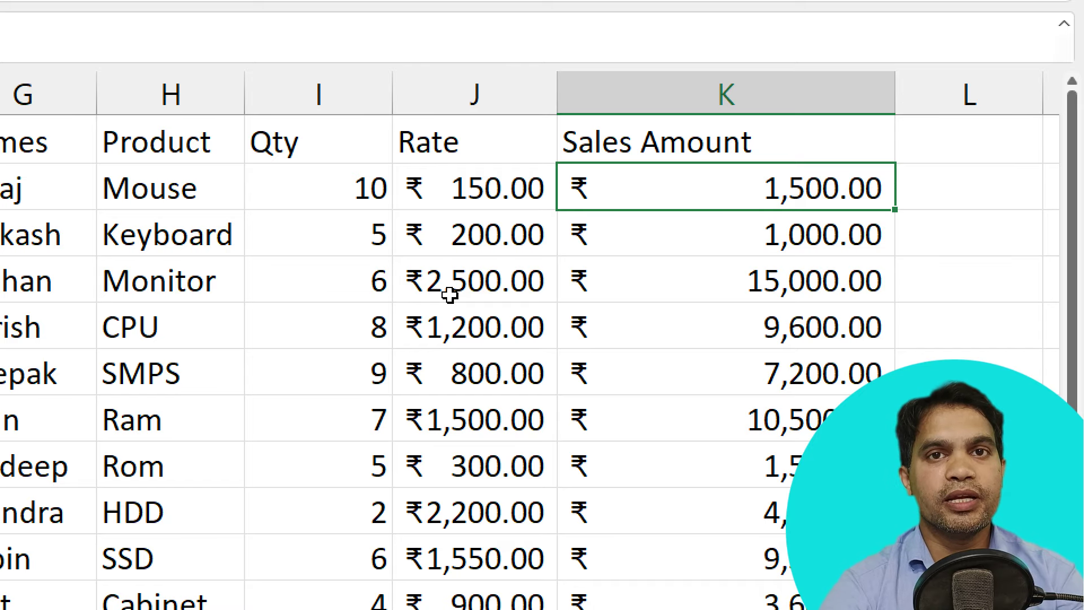
drag(476, 194, 488, 380)
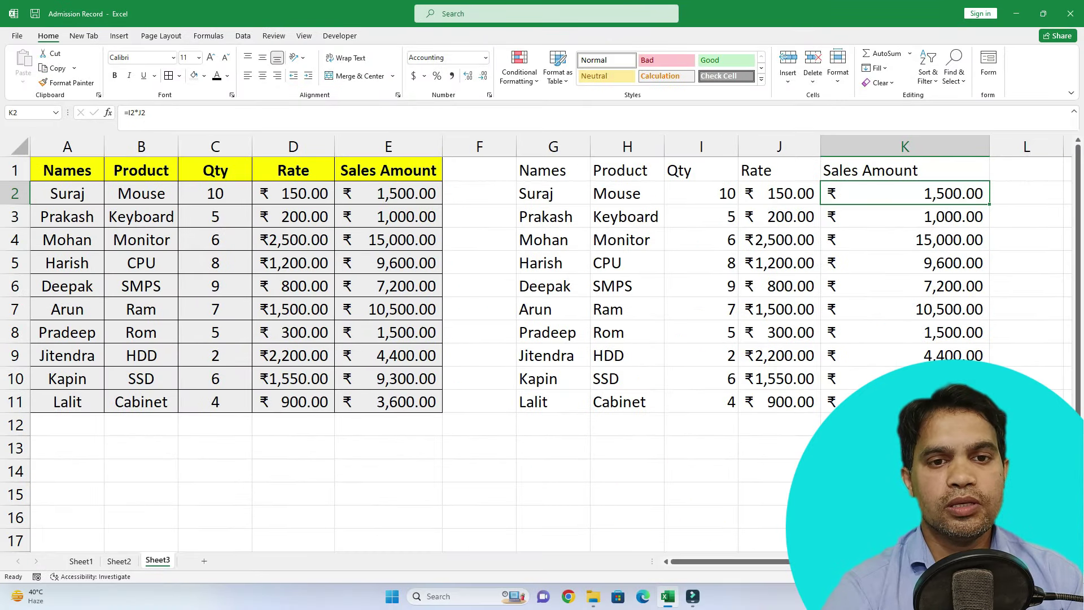
drag(545, 170, 904, 425)
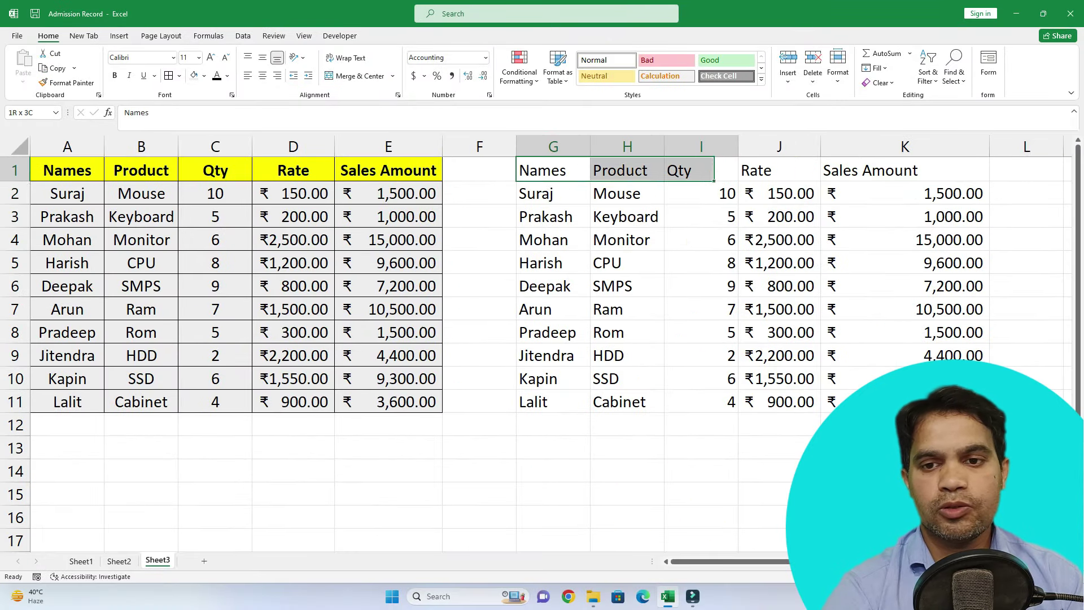
Clear all of the old pasted copy and copy the original sales table A1:E11.
click(878, 82)
click(900, 107)
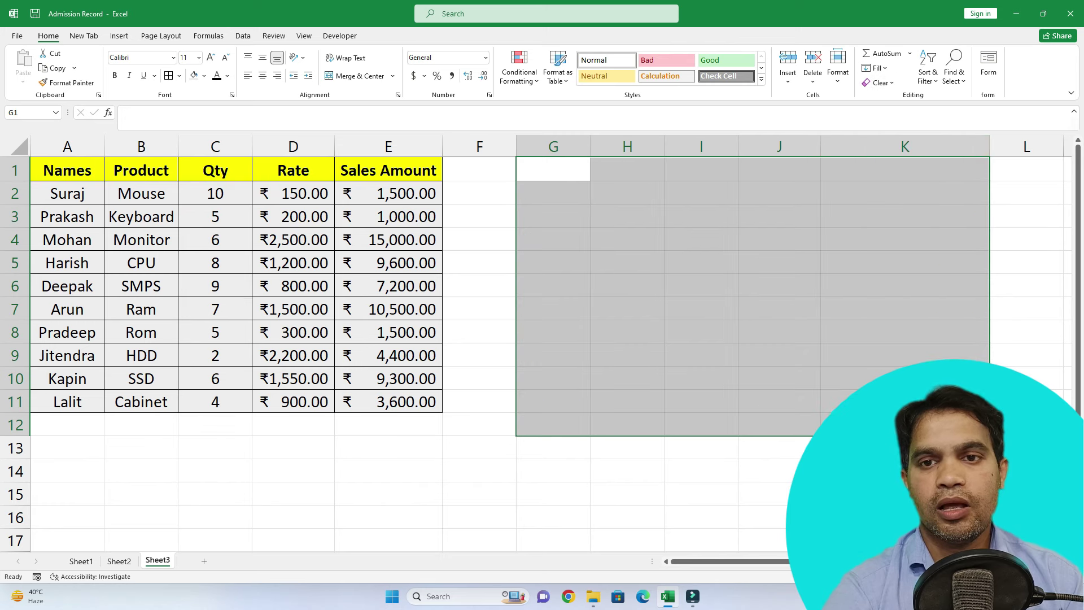
click(293, 240)
drag(68, 170, 396, 401)
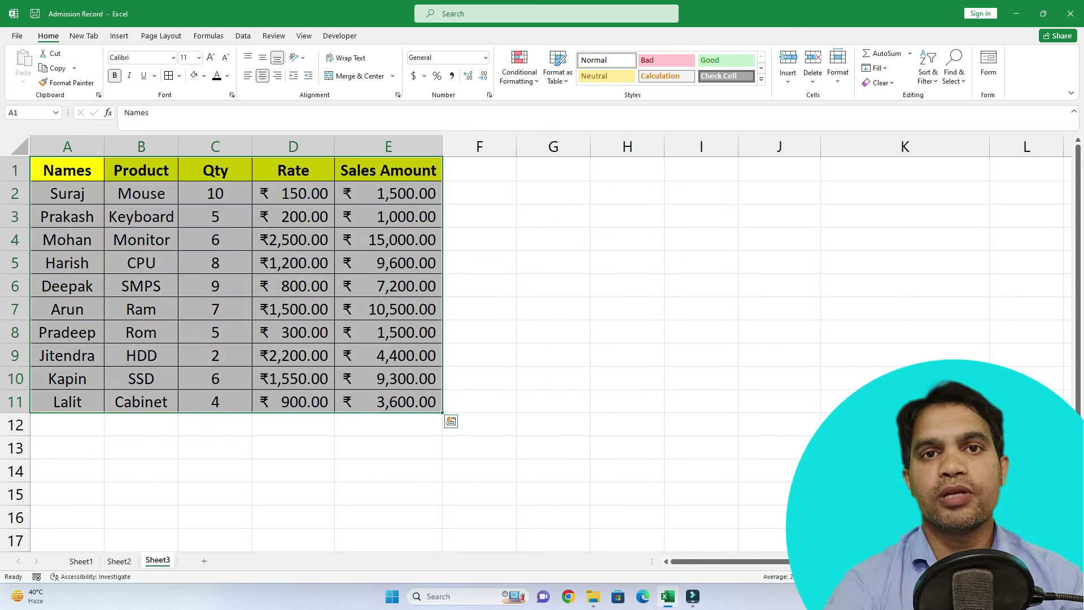
click(57, 68)
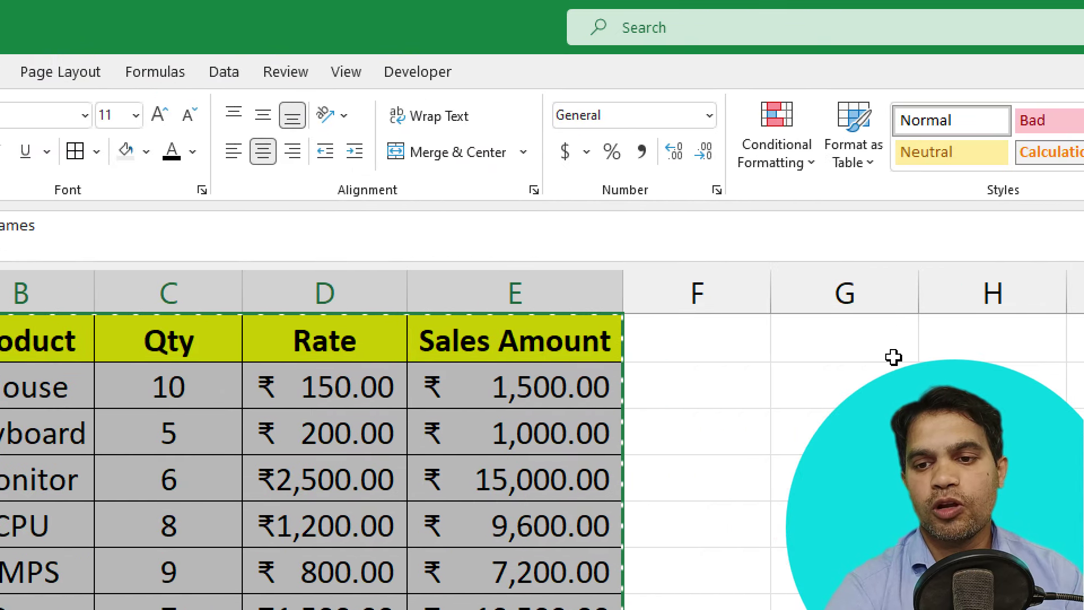
Paste the table at H1 using Keep Source Formatting.
drag(638, 339, 949, 351)
click(949, 351)
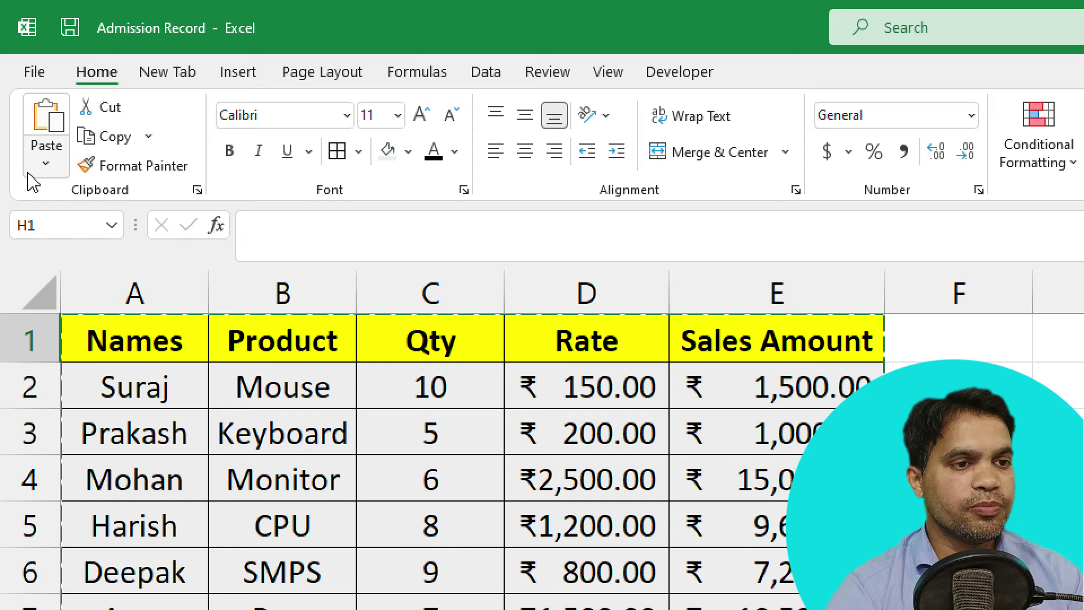
click(41, 170)
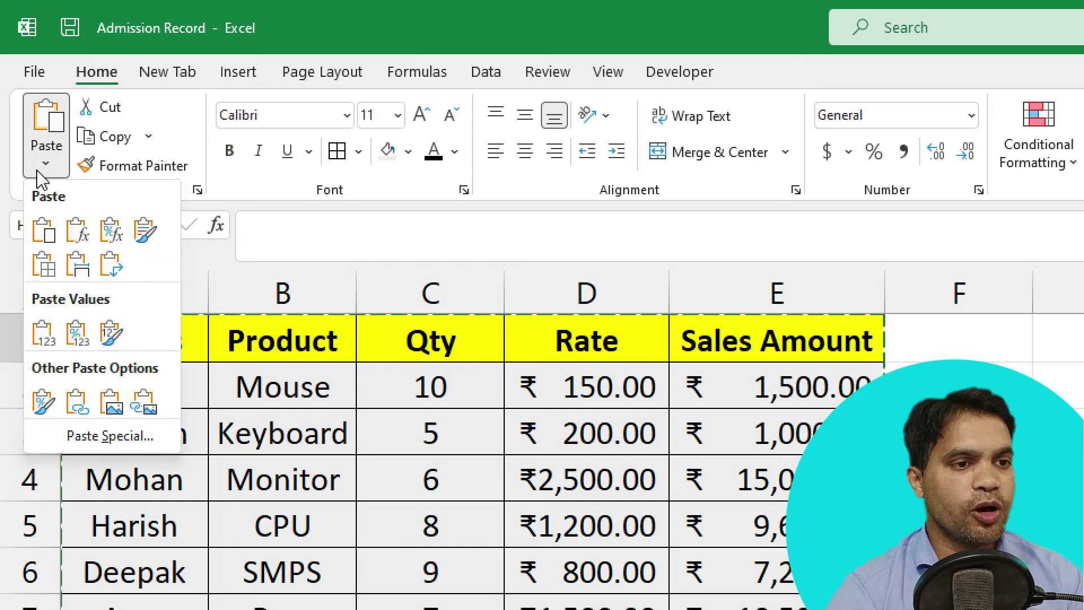
click(146, 237)
AutoFit column L with Alt+H,O,I so the rupee amounts display fully.
key(alt)
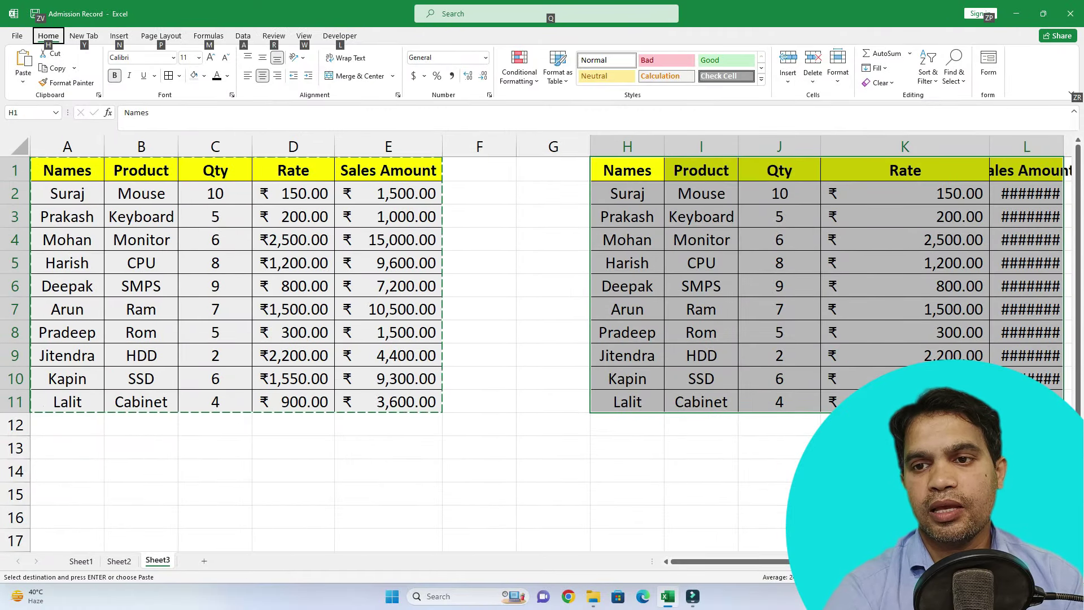
key(h)
key(o)
key(i)
scroll(542, 282, right, 1)
click(831, 286)
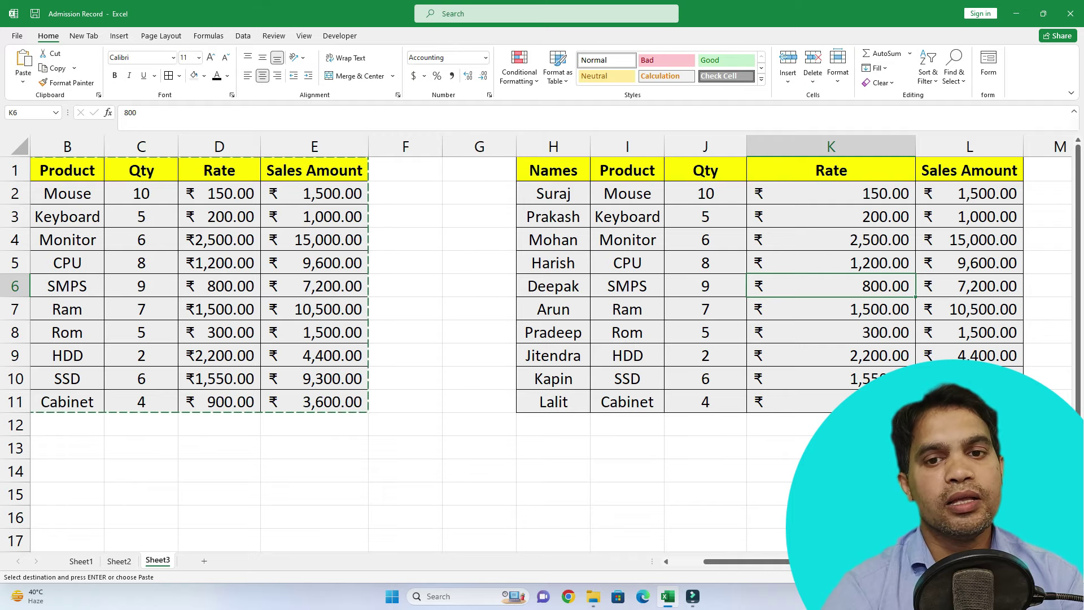
Enter the formula =J2*K2 in L2 and check the pasted rate in K2.
click(969, 193)
text(=J2*K2)
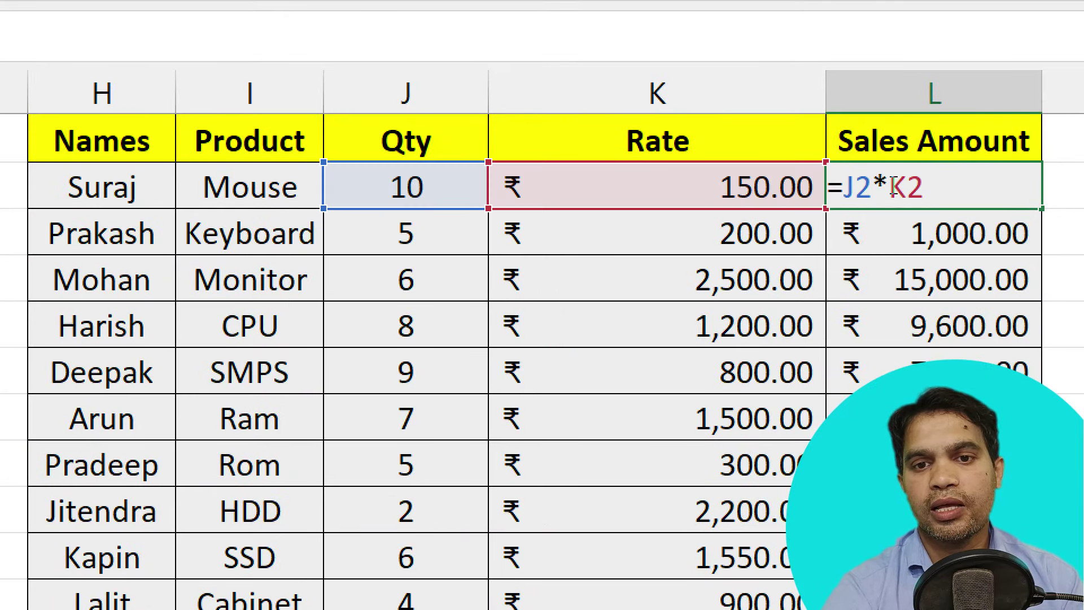
key(alt)
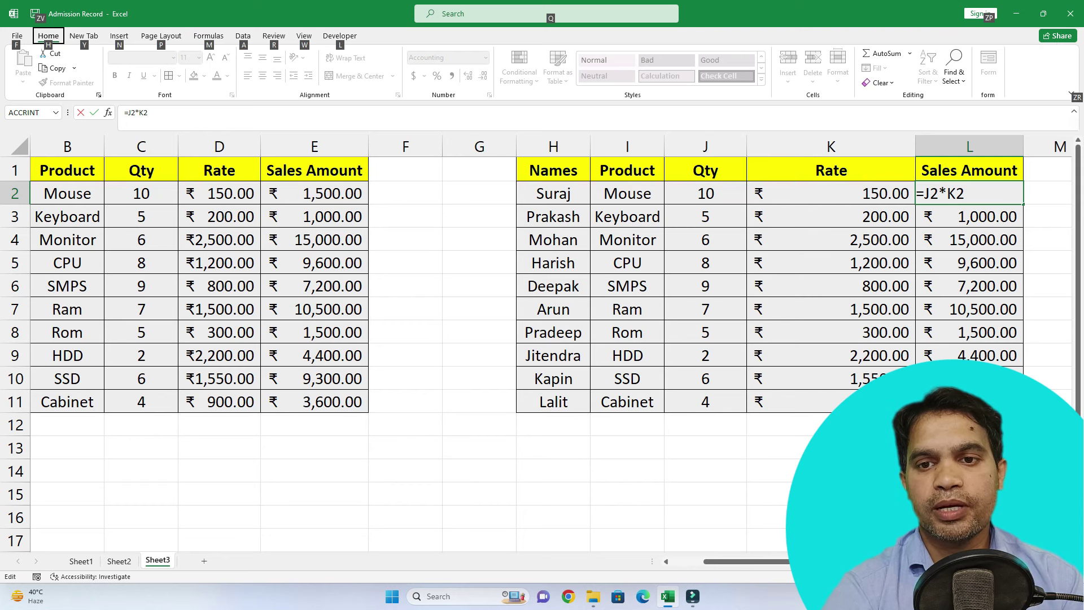
key(Escape)
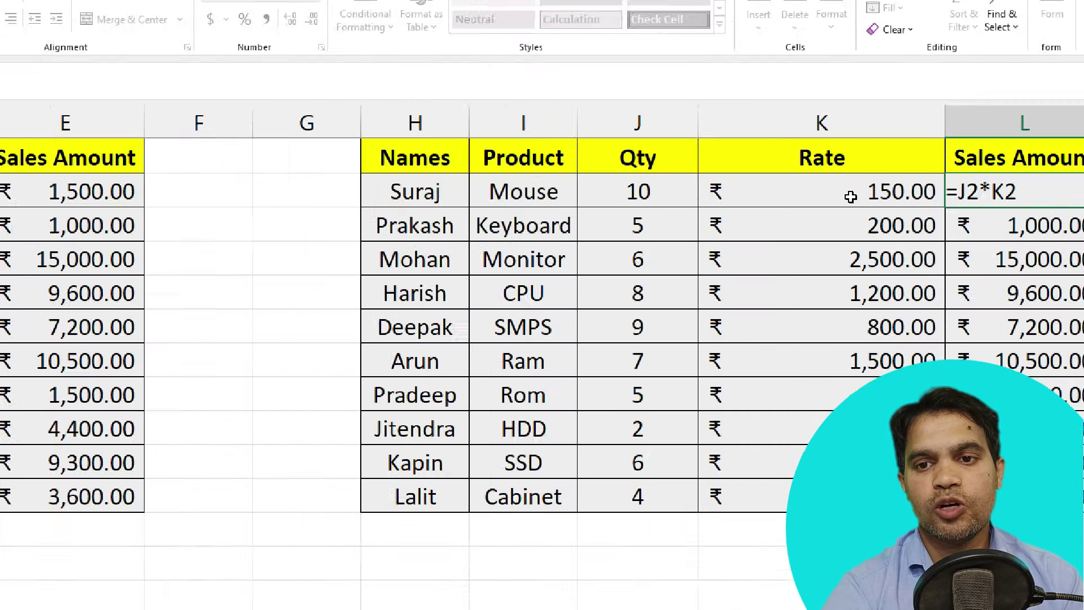
key(Return)
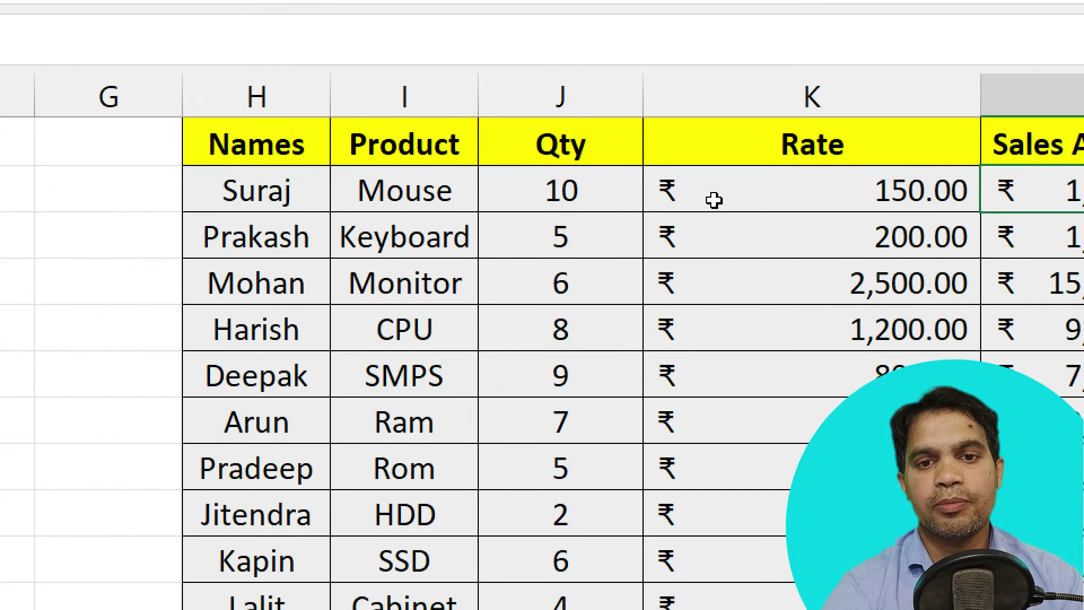
click(702, 196)
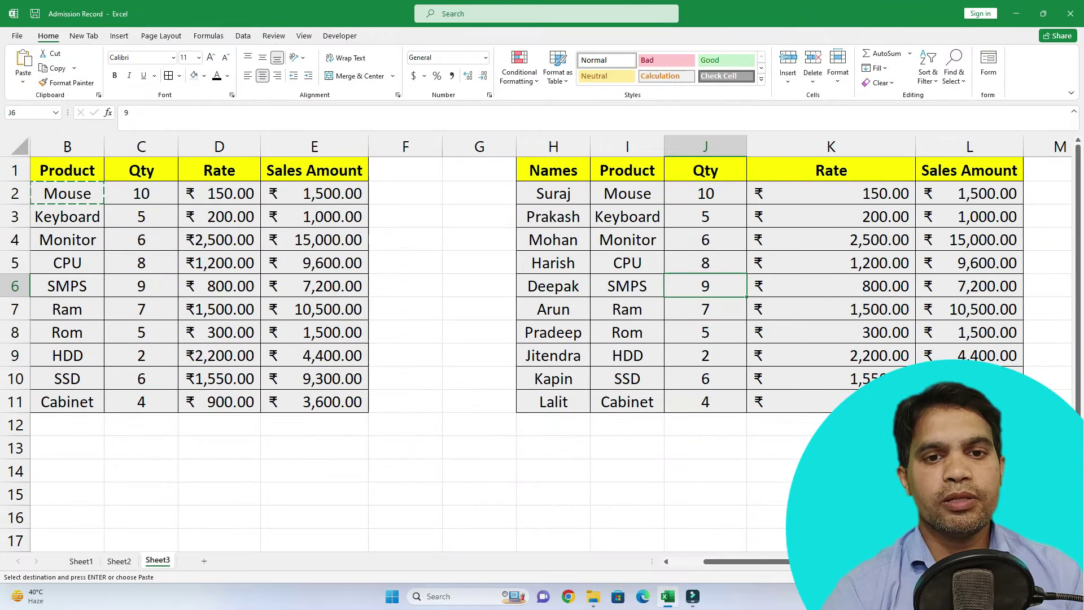
Clear all contents and formatting from the pasted copy H1:L12.
mouse_move(554, 170)
mouse_down()
mouse_move(969, 376)
mouse_move(969, 424)
mouse_up()
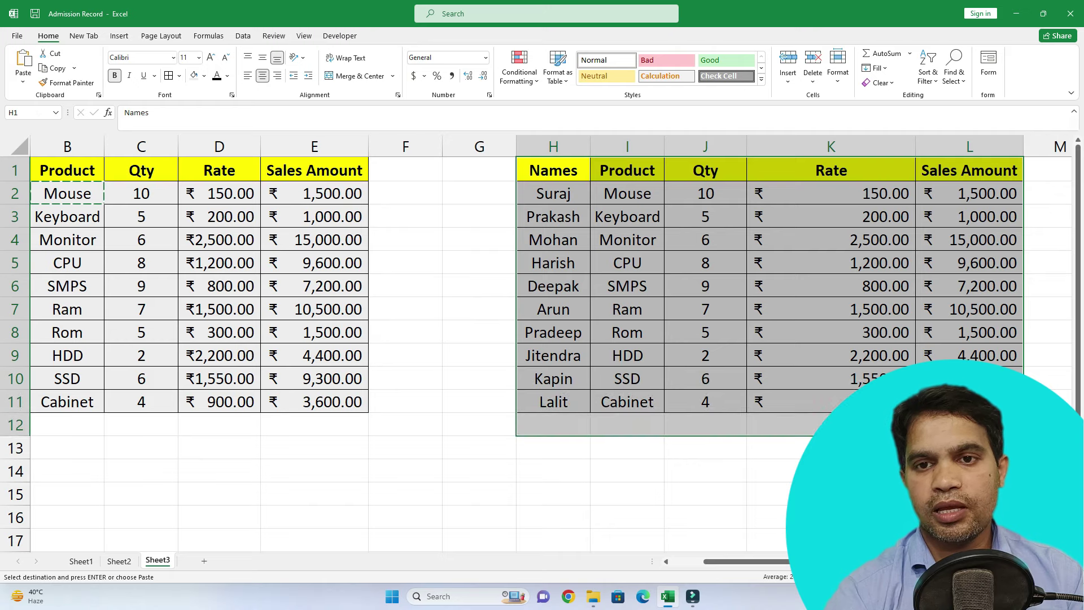
click(879, 82)
click(894, 97)
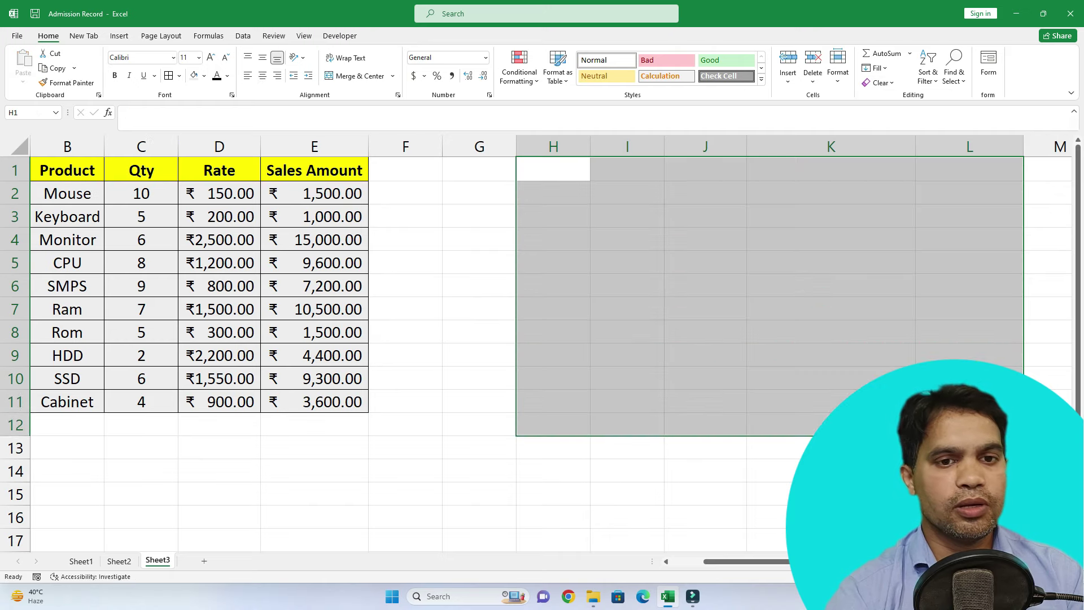
click(219, 262)
Copy the original sales table A1:E11.
scroll(226, 282, left, 1)
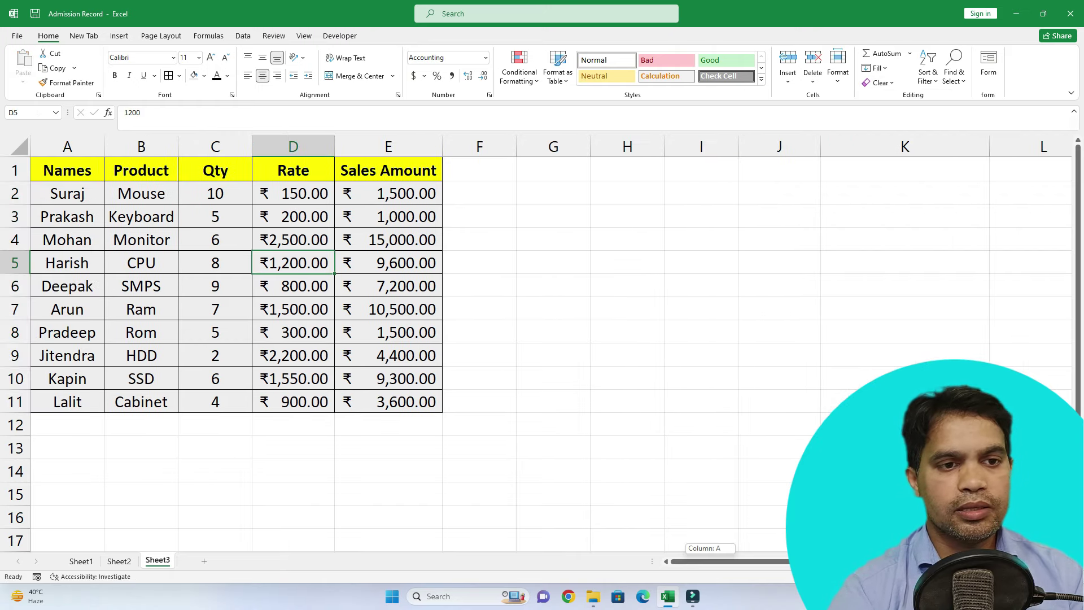
drag(67, 170, 395, 402)
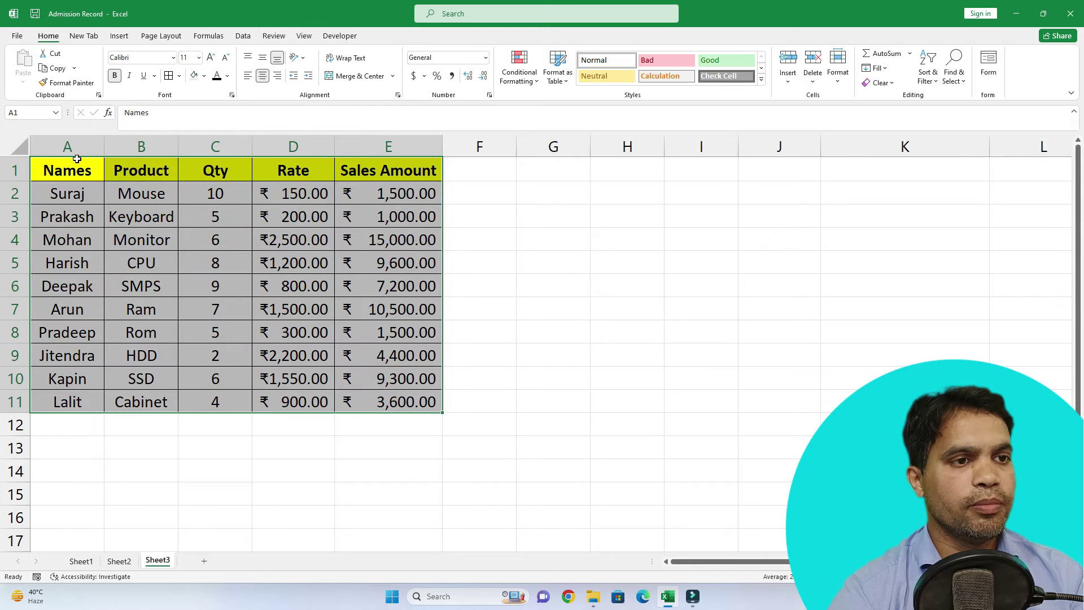
click(56, 68)
Paste the table at H1 with the No Borders paste option.
scroll(948, 211, right, 3)
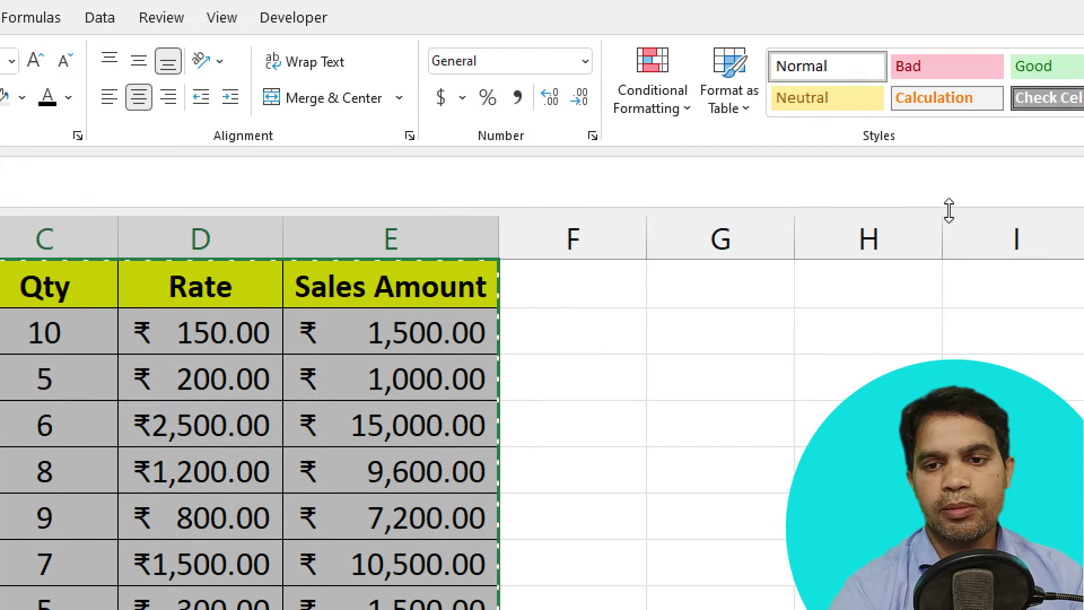
scroll(811, 254, right, 1)
click(756, 292)
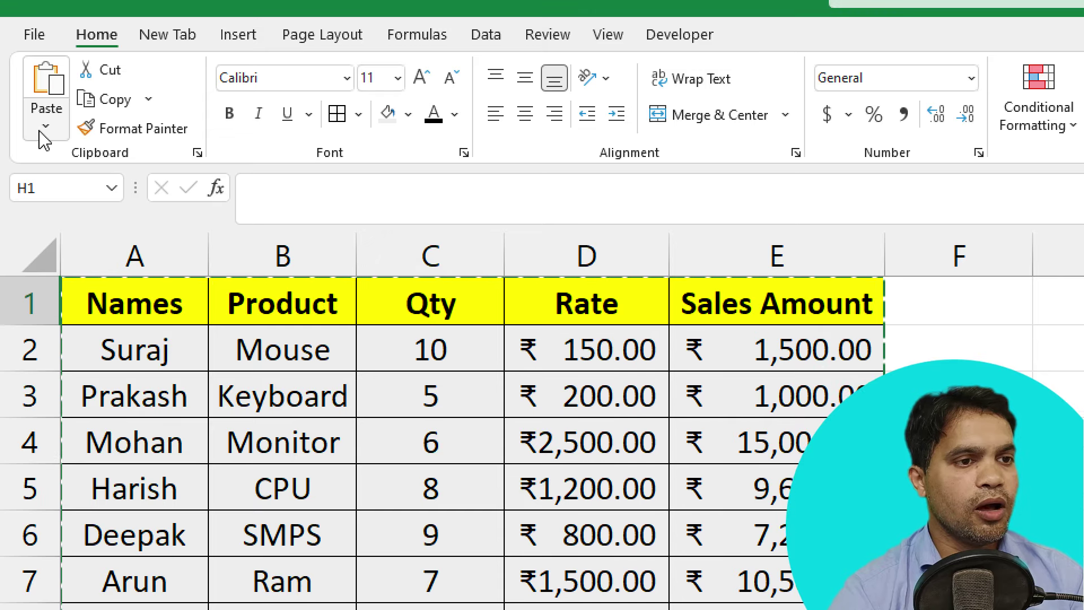
click(45, 125)
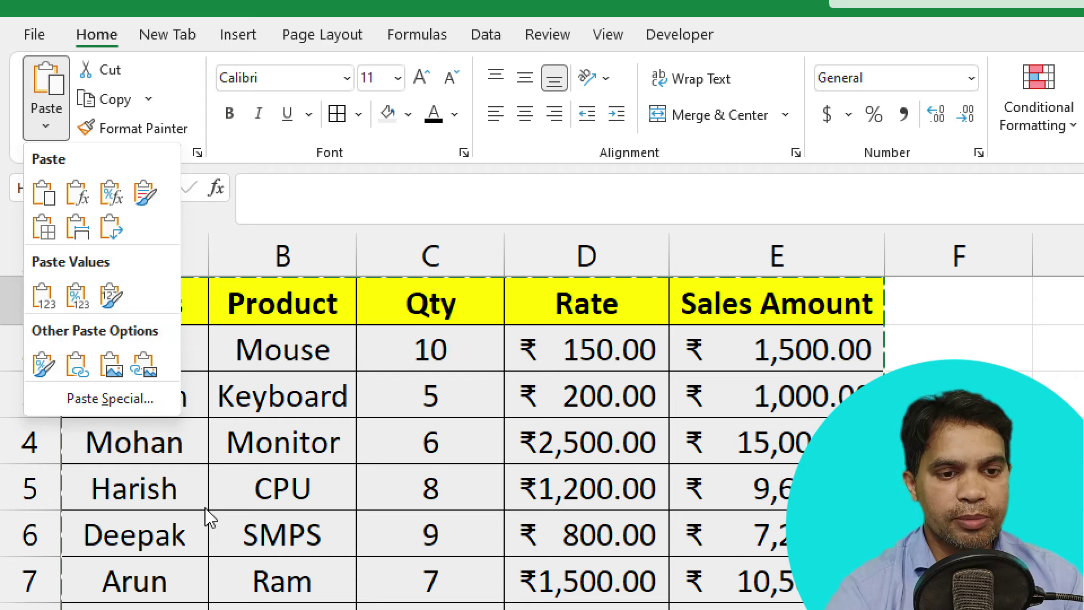
click(358, 115)
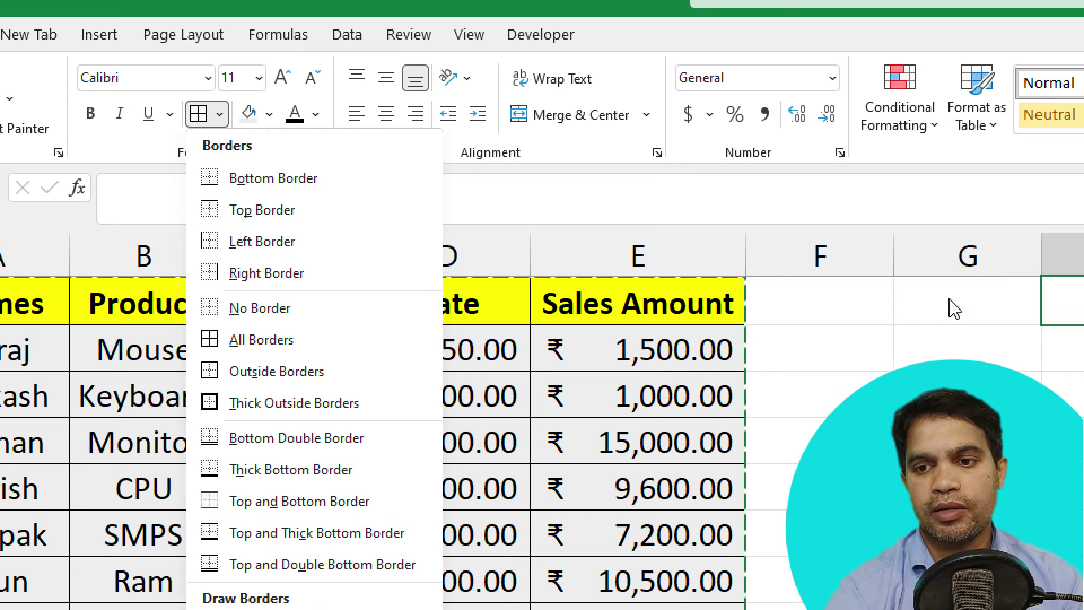
click(949, 299)
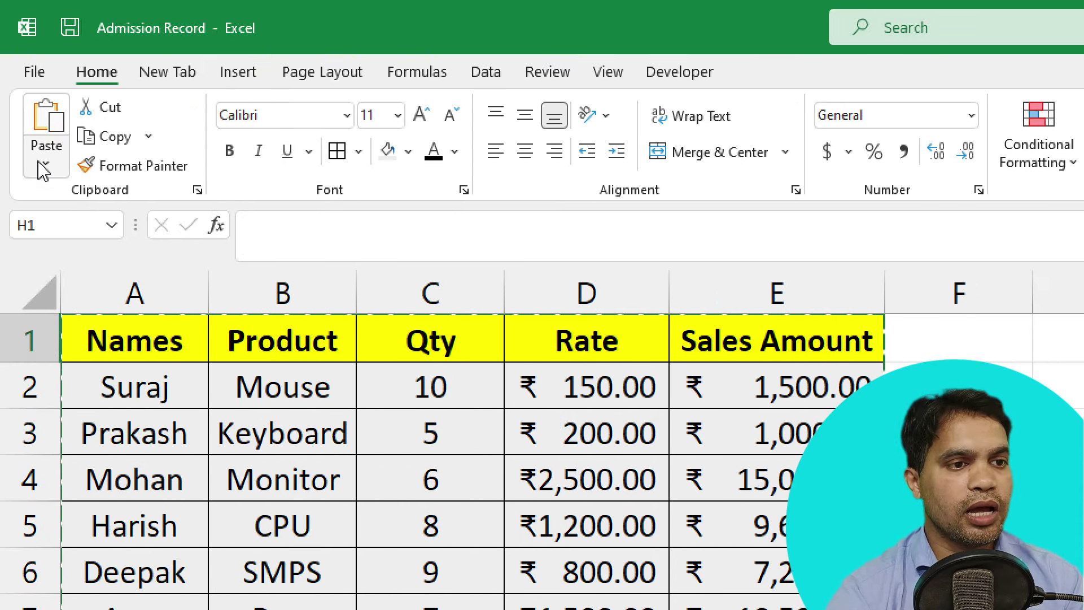
click(43, 167)
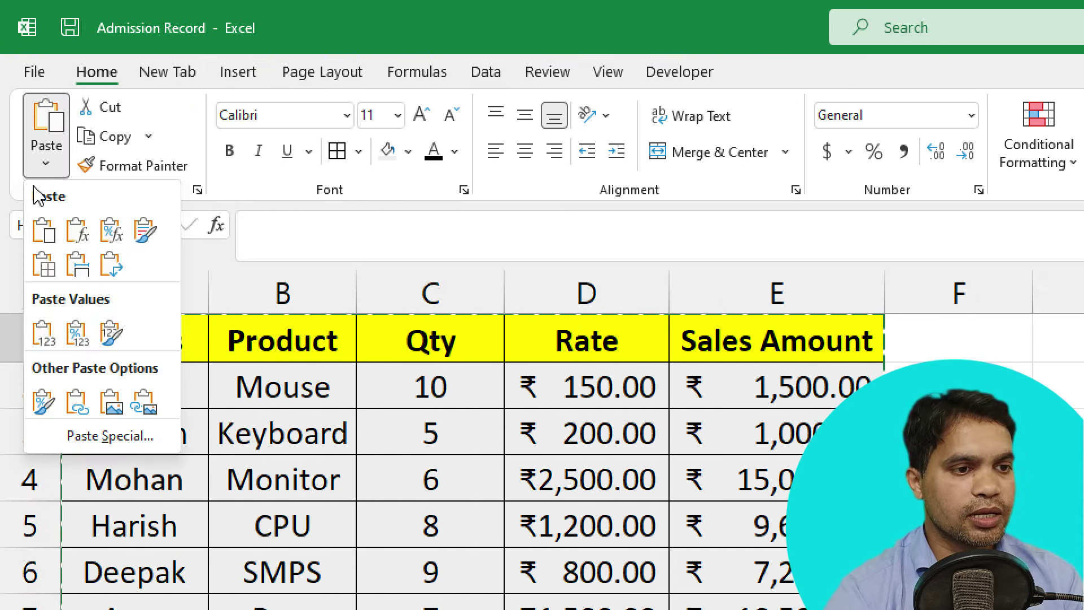
click(44, 264)
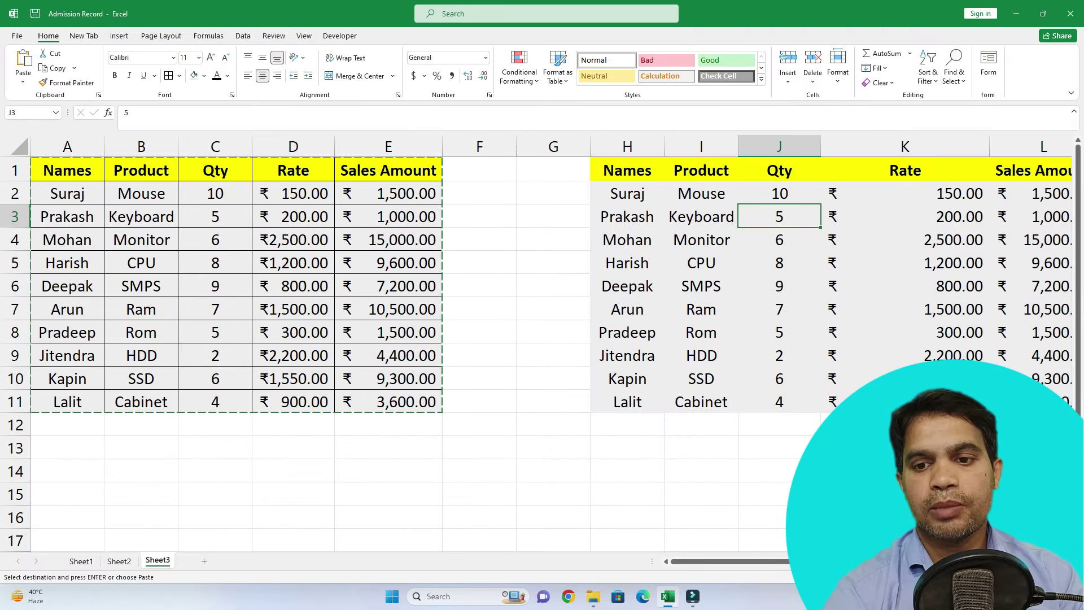
Undo the borderless paste in H1:L13, then reselect the original table A1:E11.
scroll(542, 339, right, 1)
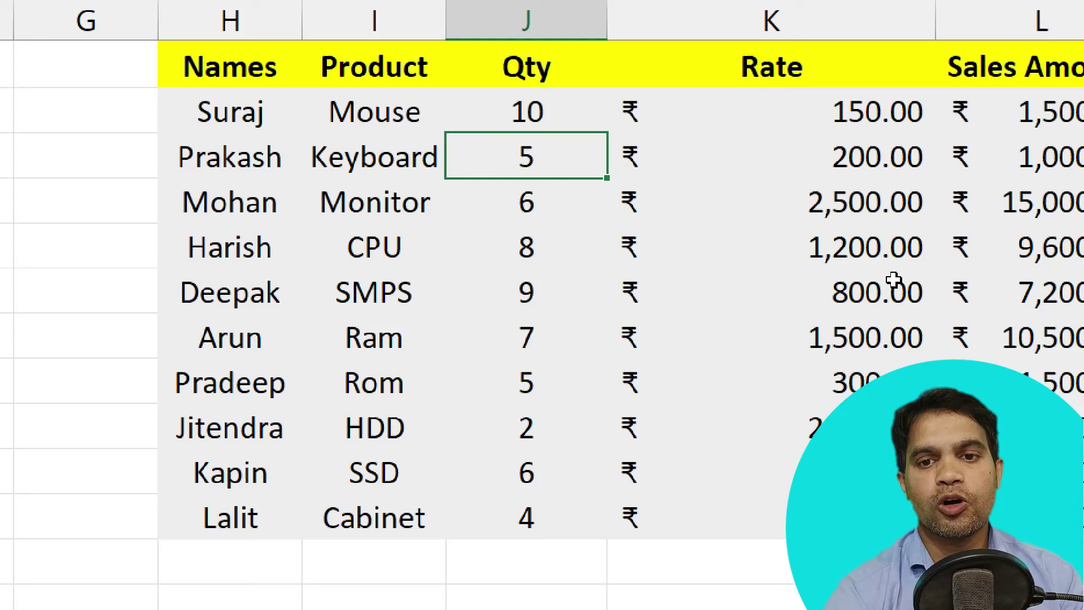
click(803, 248)
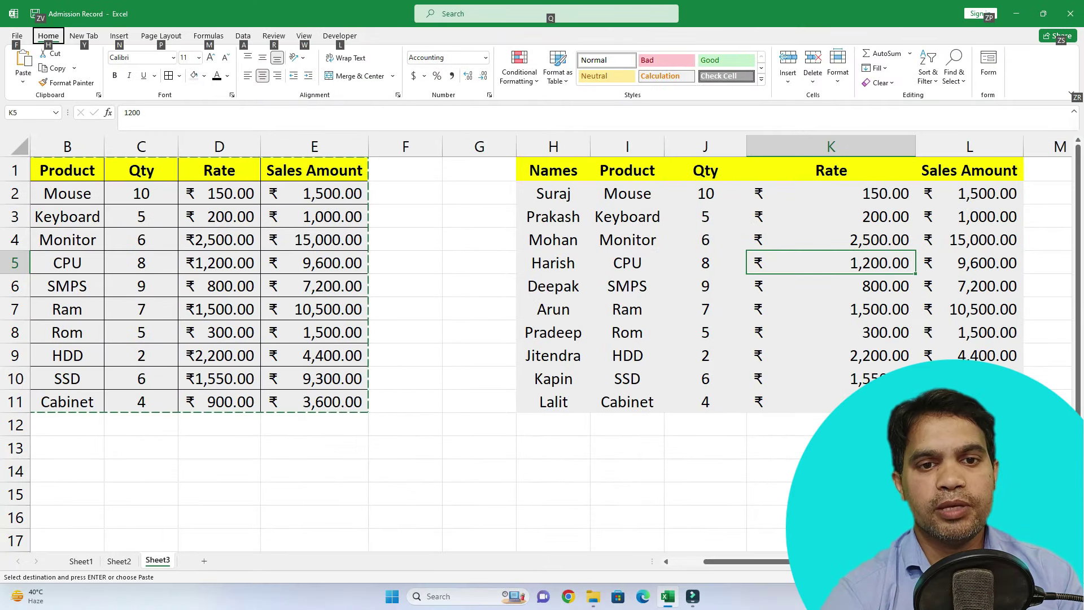
mouse_move(553, 170)
mouse_down()
mouse_move(831, 239)
mouse_move(969, 447)
mouse_up()
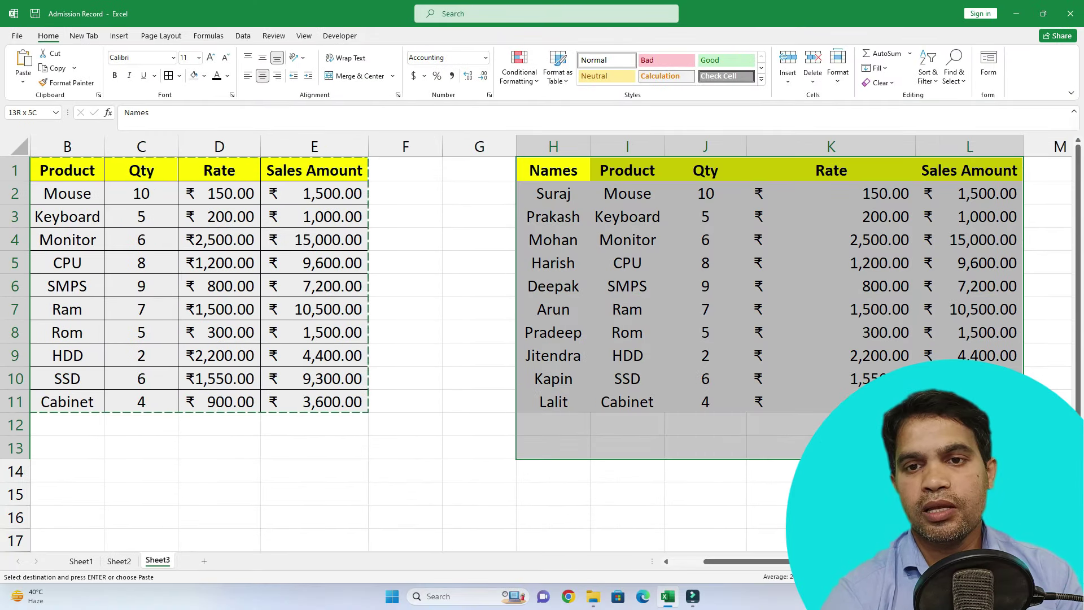
key(ctrl+z)
click(315, 216)
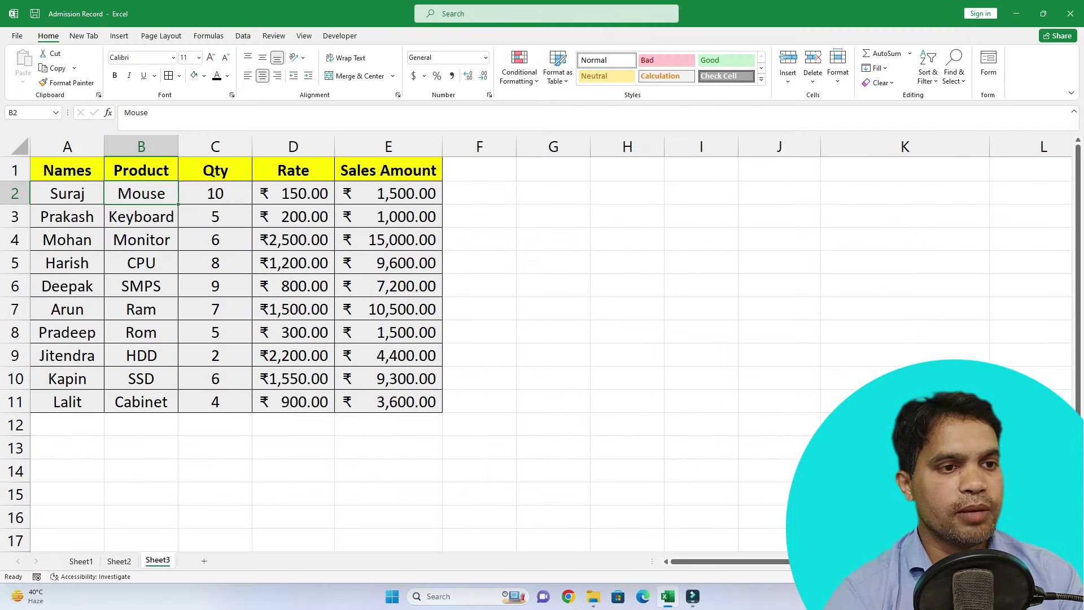
mouse_move(68, 170)
mouse_down()
mouse_move(314, 223)
mouse_move(440, 409)
mouse_up()
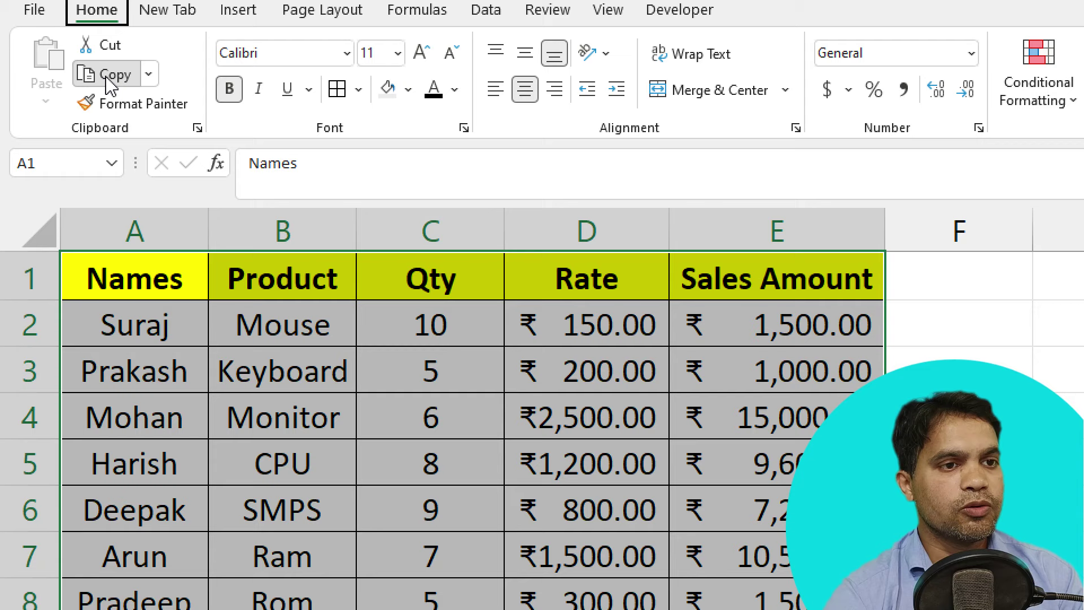
Copy the sales table and paste it at G1 with Keep Source Column Widths.
click(56, 68)
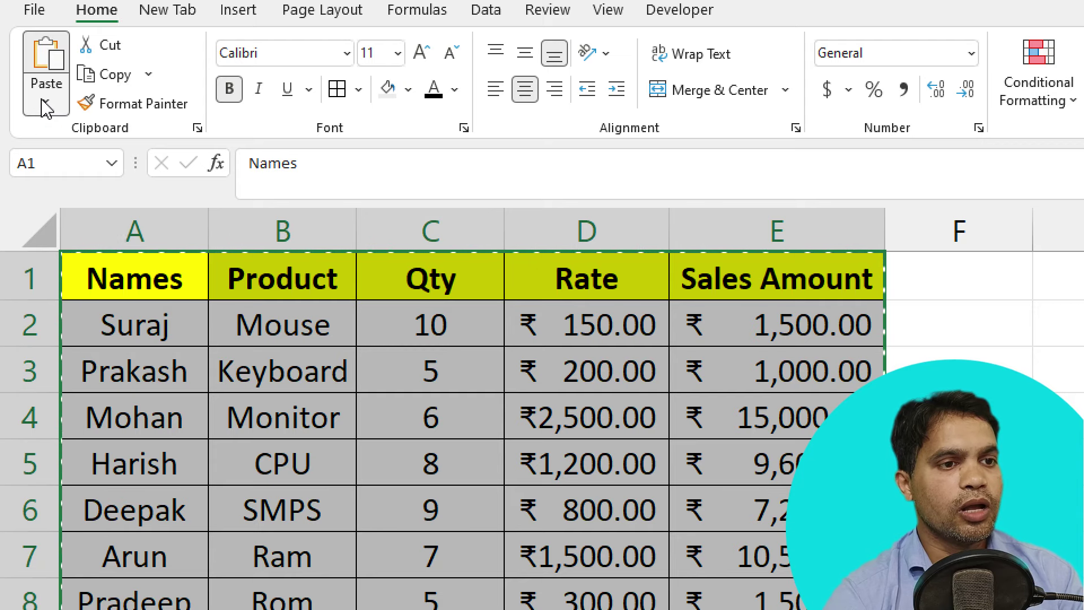
click(45, 107)
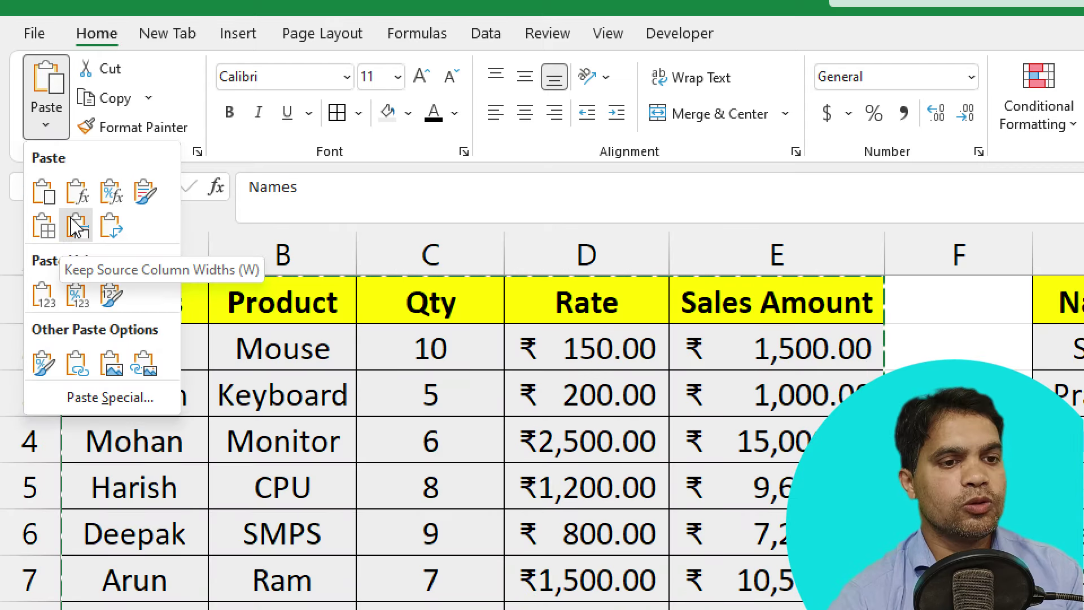
key(Escape)
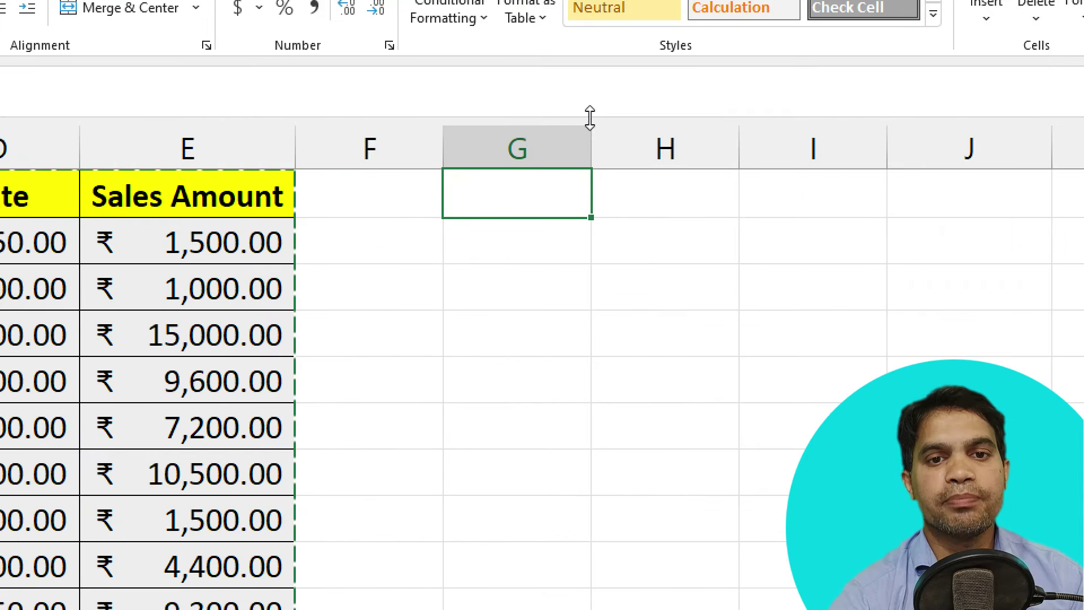
drag(592, 150, 948, 149)
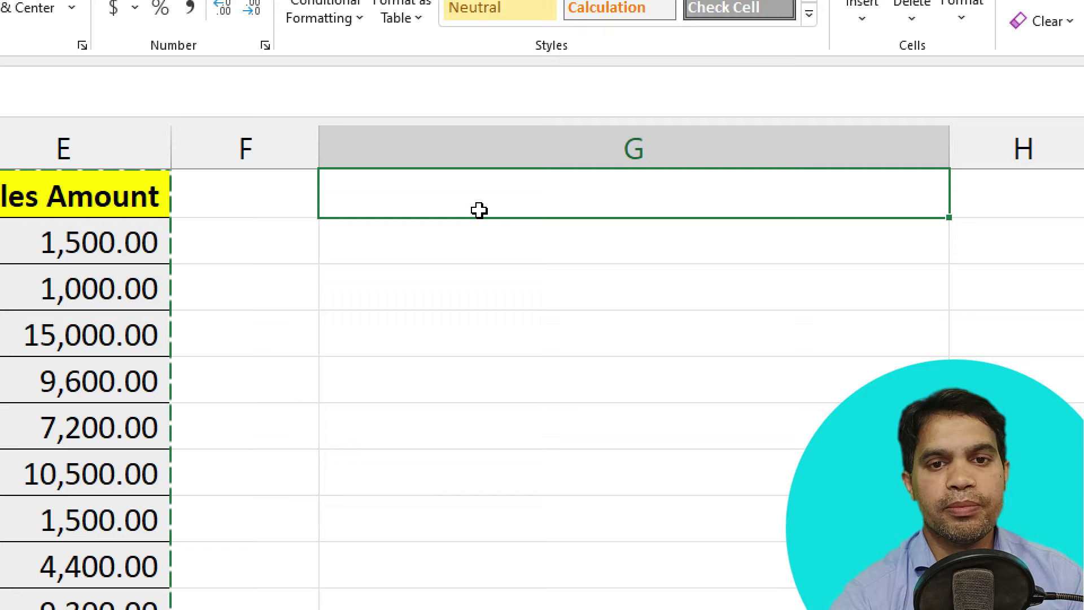
key(alt)
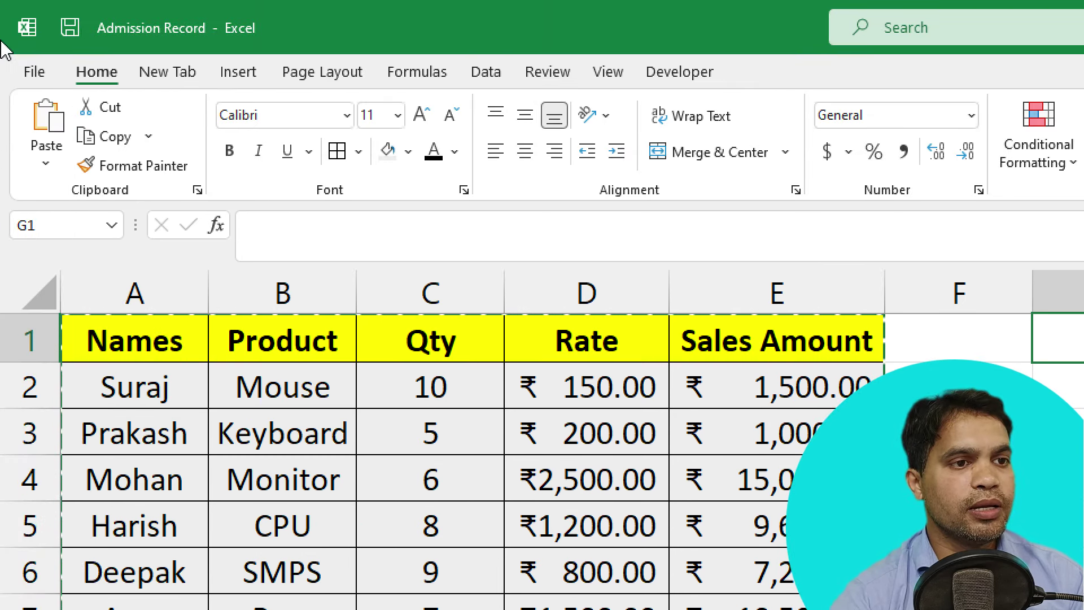
click(45, 162)
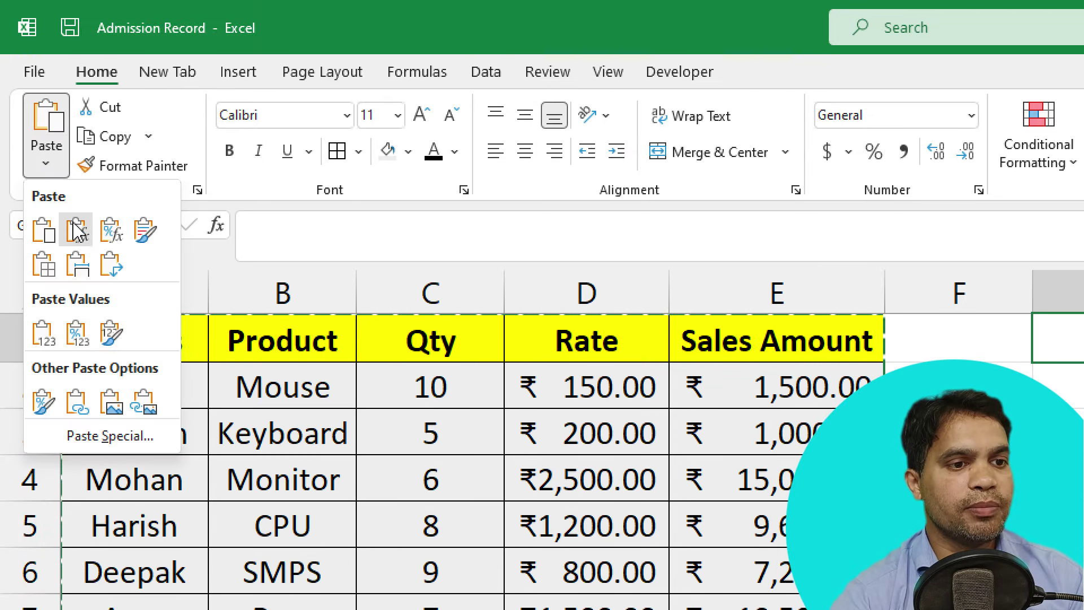
click(80, 272)
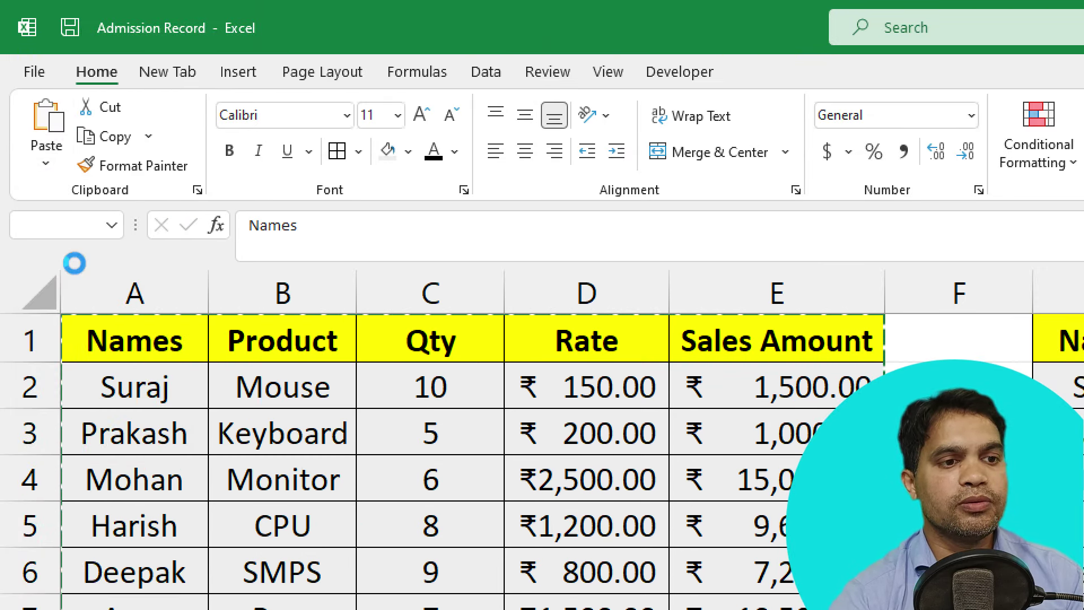
Select the pasted copy in columns G–L and undo the column-width paste.
key(alt)
click(554, 170)
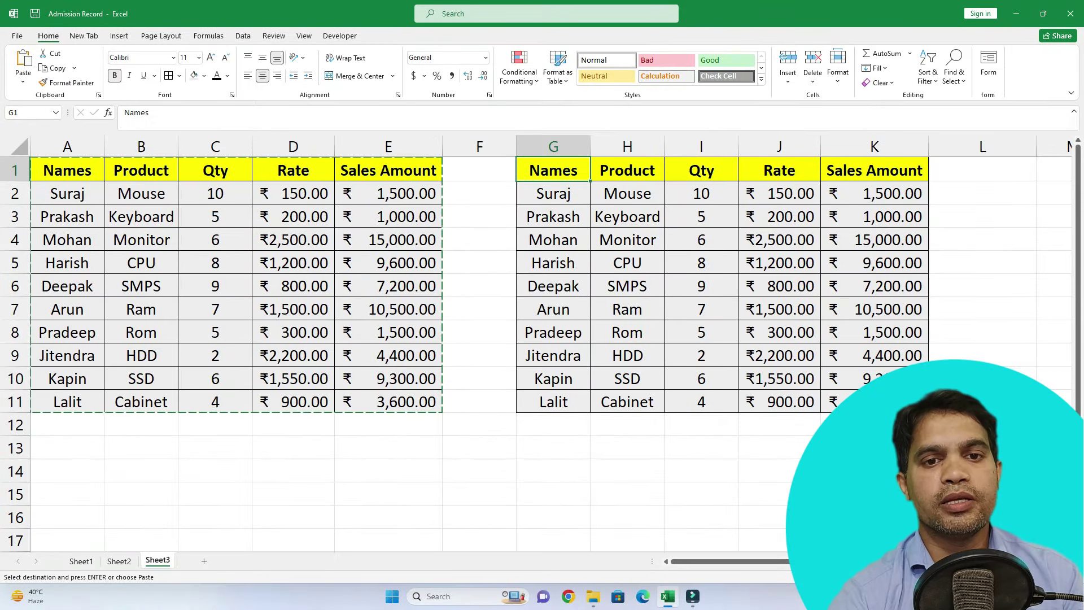
drag(553, 170, 982, 425)
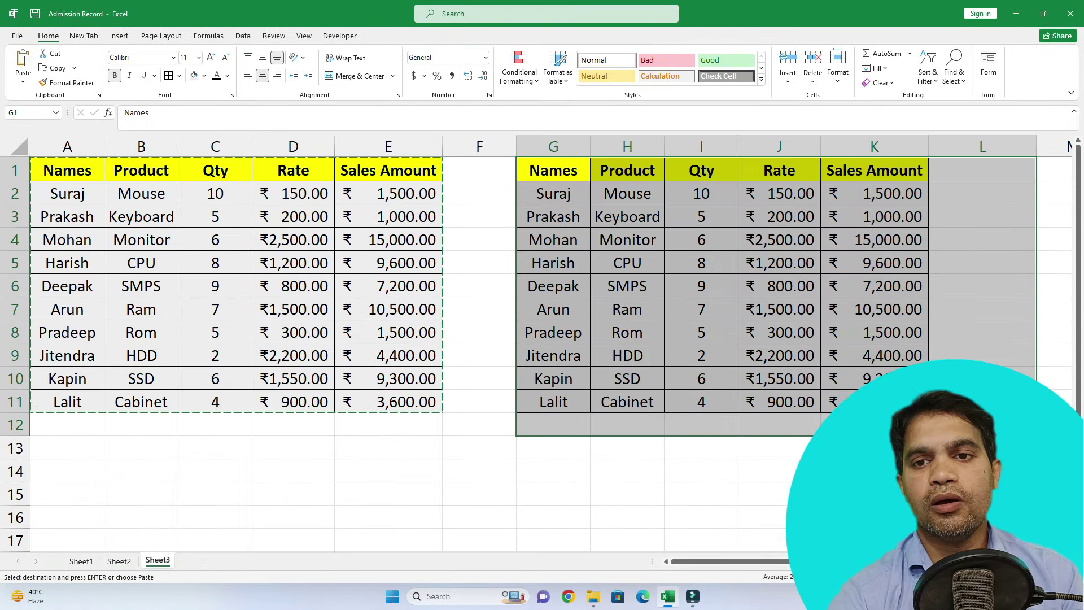
key(ctrl+z)
Copy the sales table A1:E11 and browse the paste options without pasting.
drag(67, 170, 435, 402)
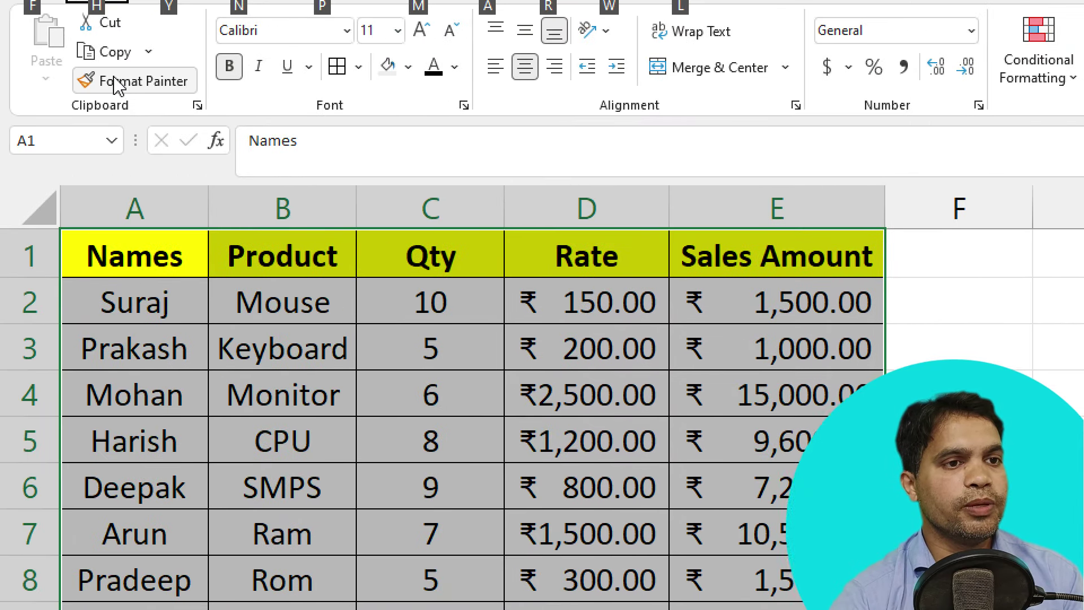
click(56, 67)
click(45, 101)
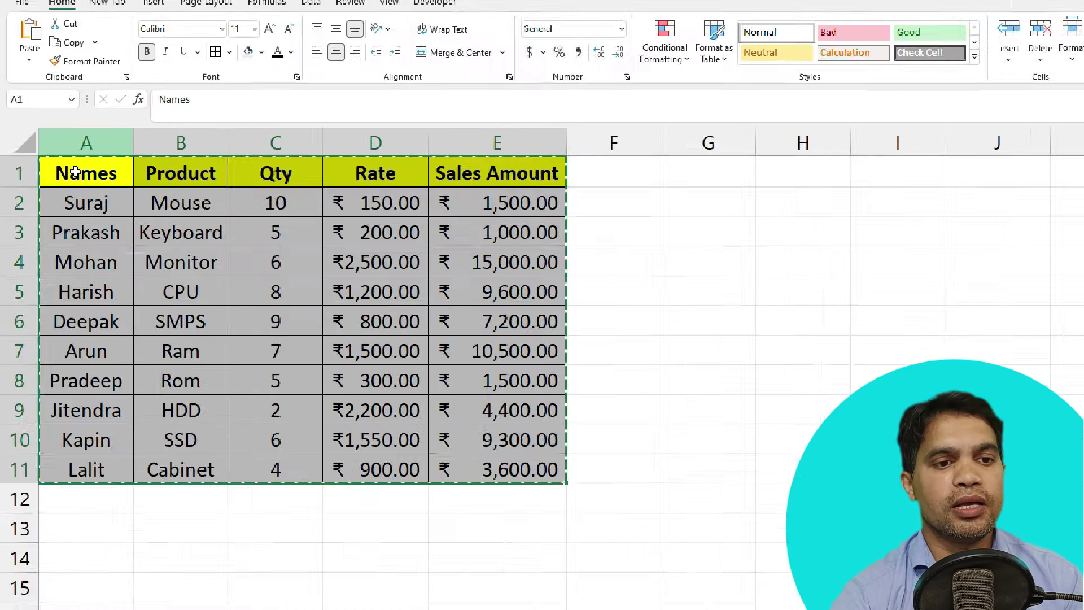
click(215, 239)
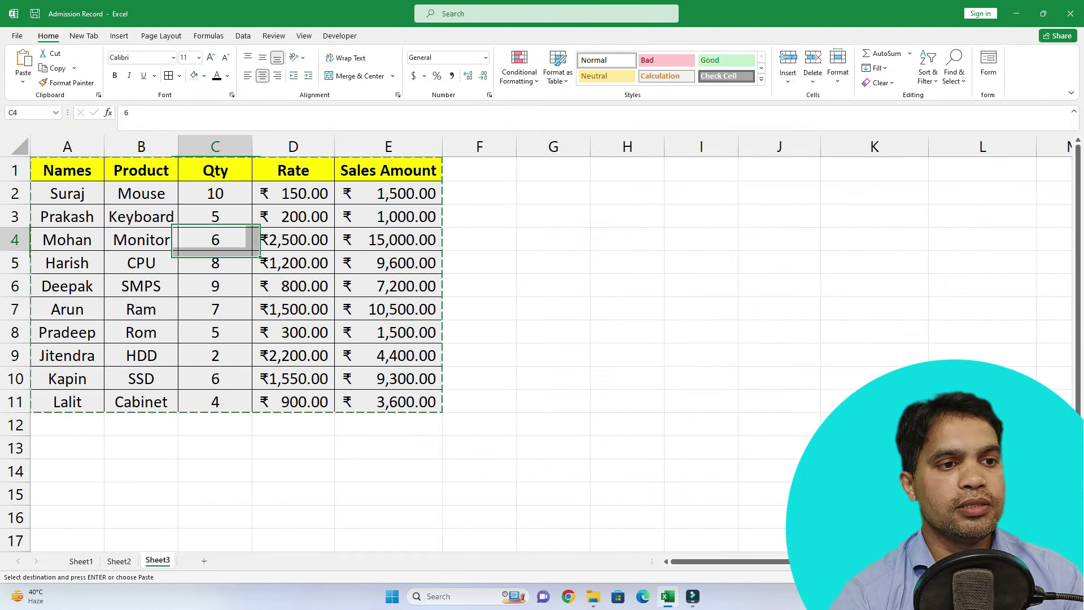
Select portions of the Names, Product and Qty columns of the table.
drag(67, 170, 67, 401)
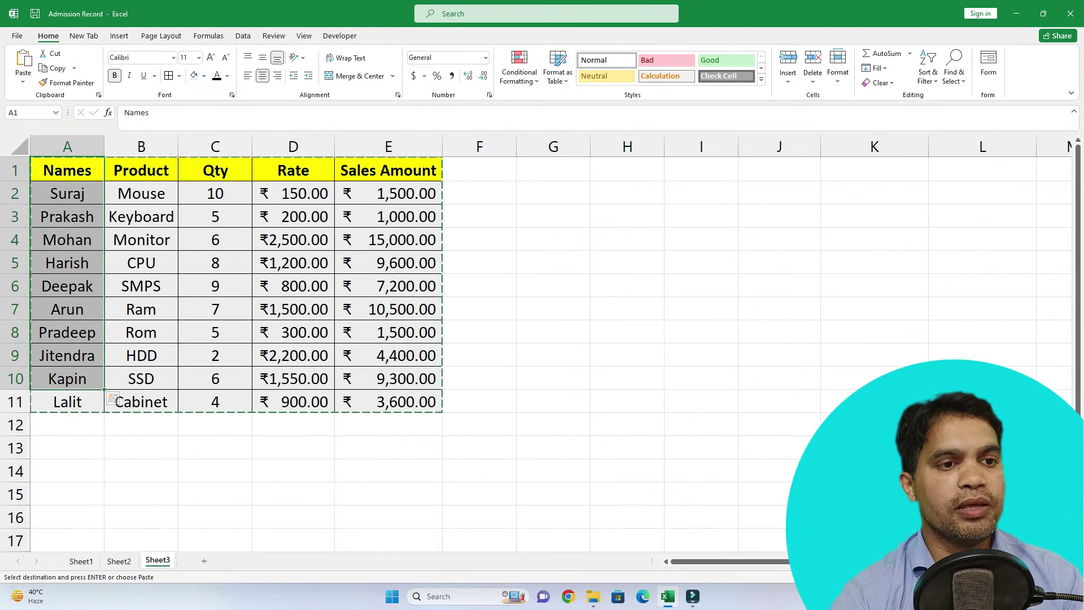
drag(142, 170, 141, 401)
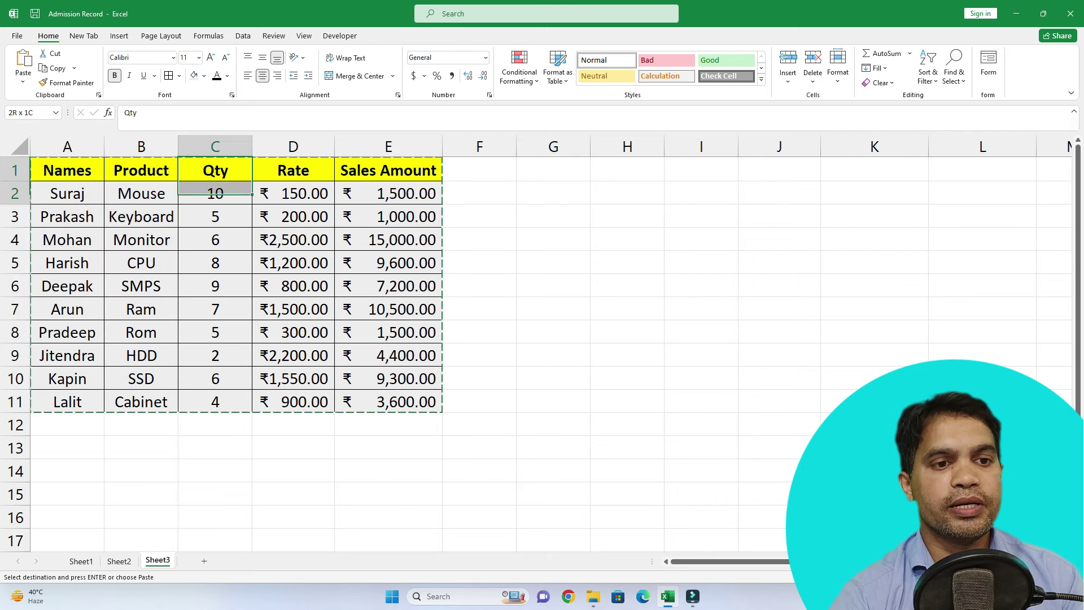
drag(215, 170, 215, 401)
click(215, 286)
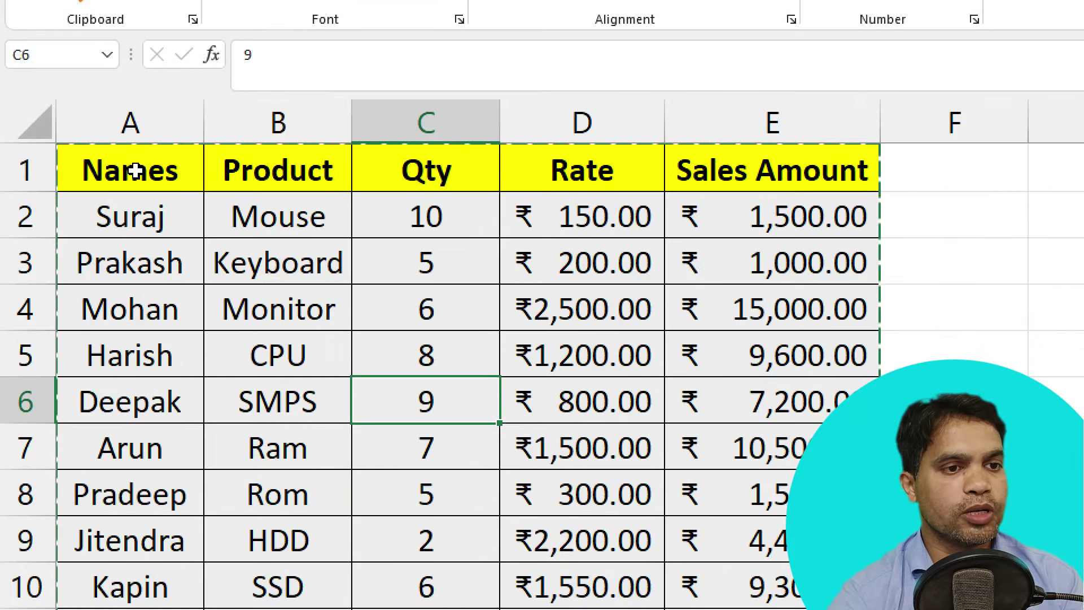
drag(67, 170, 67, 355)
drag(141, 170, 157, 285)
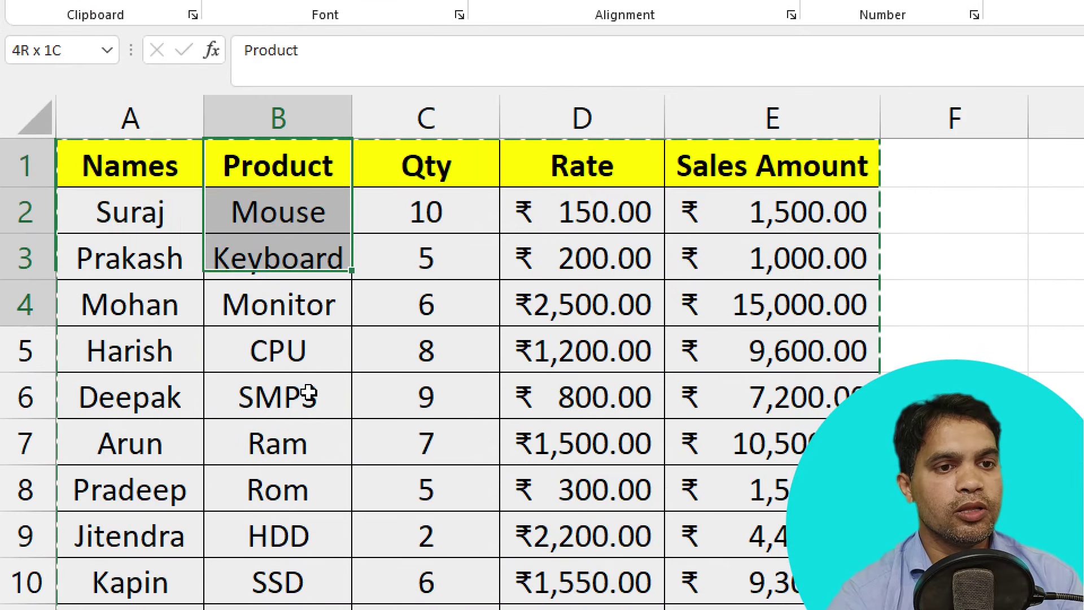
drag(310, 394, 308, 398)
key(alt)
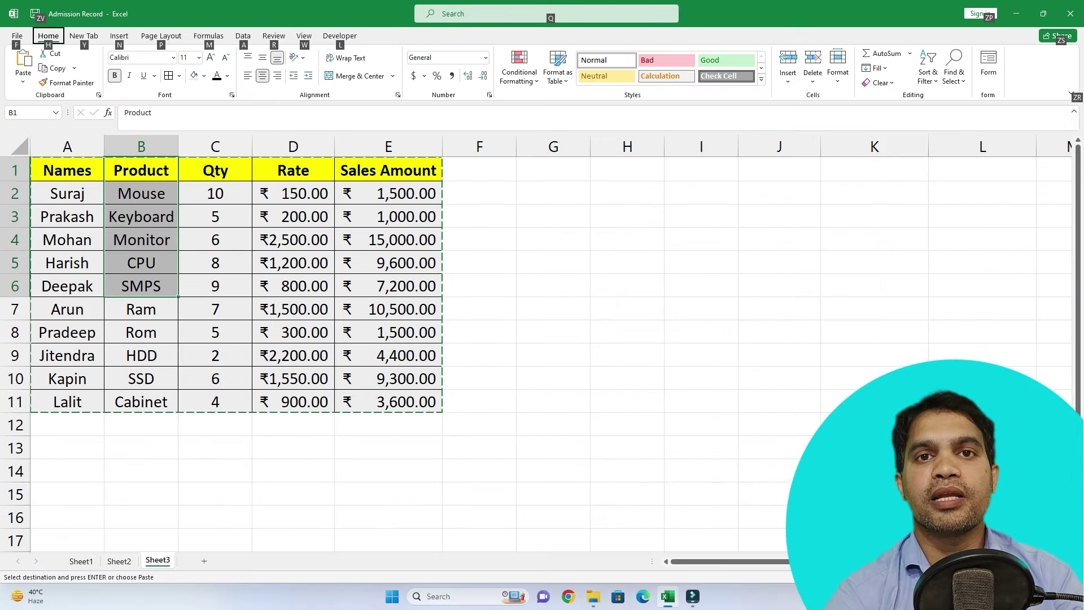
Copy A1:E11 again and paste it transposed starting at A13.
mouse_move(67, 170)
mouse_down()
mouse_move(388, 309)
mouse_move(388, 401)
mouse_up()
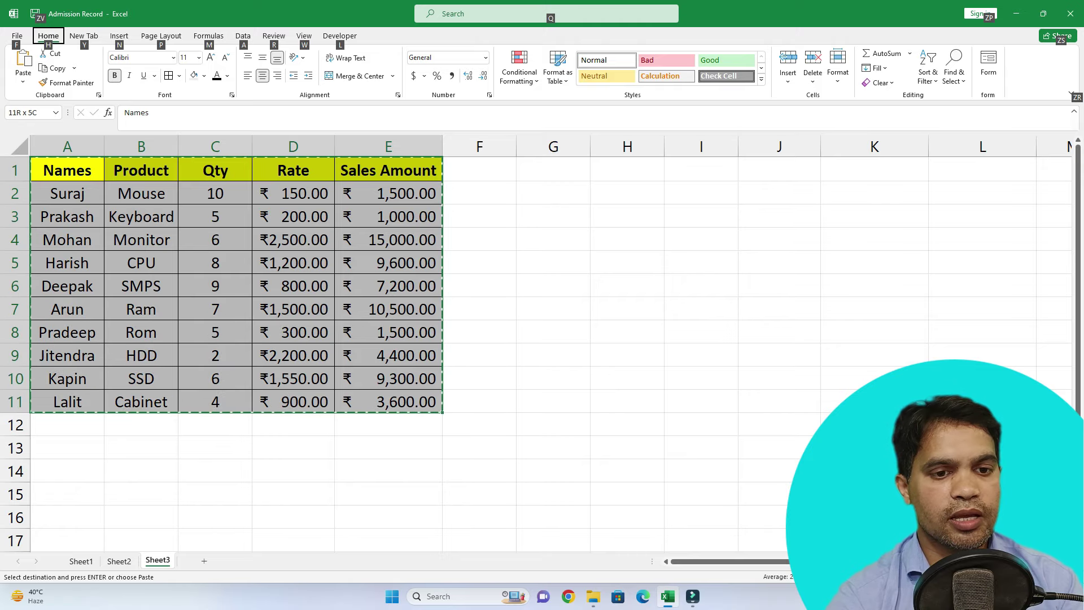
click(58, 68)
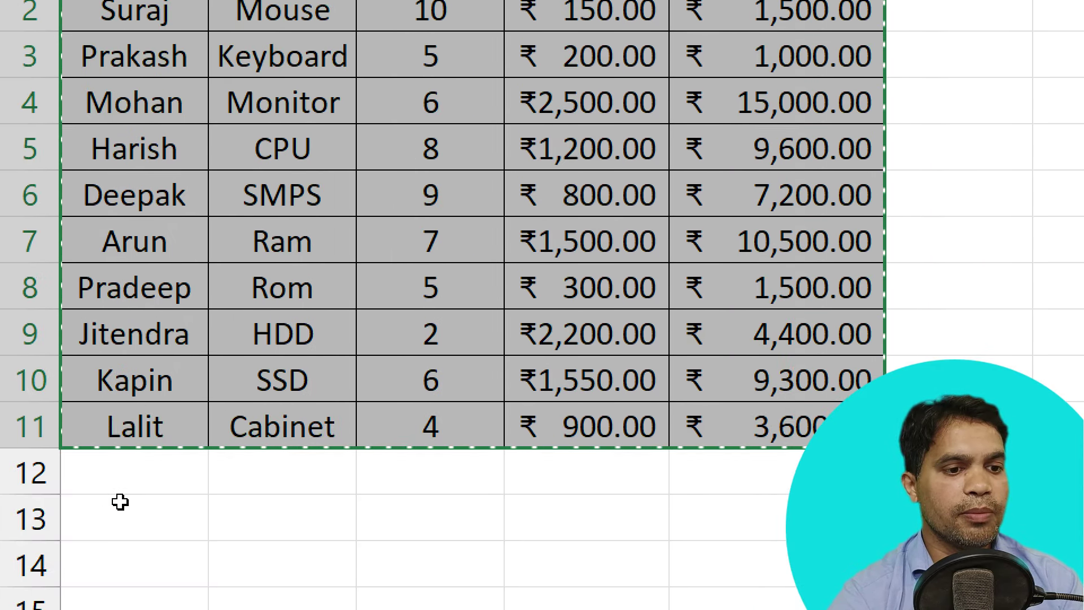
click(133, 527)
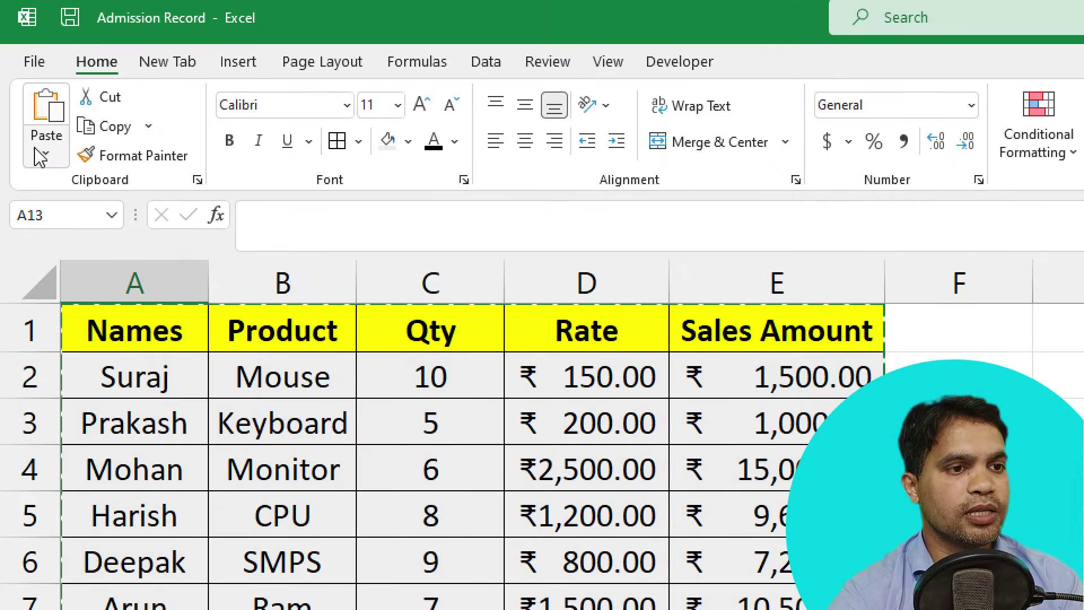
click(46, 152)
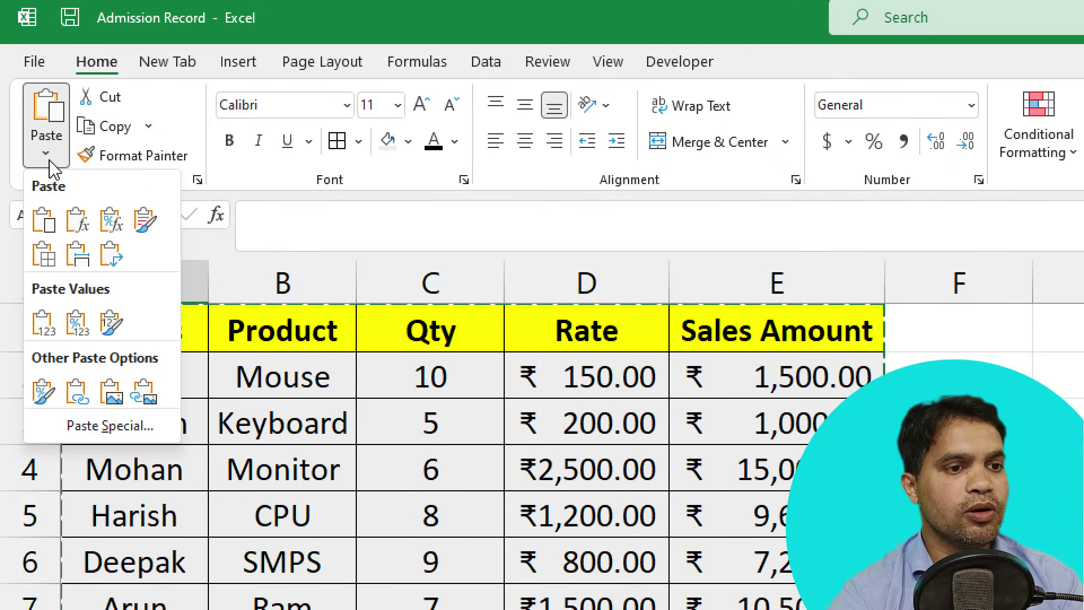
click(112, 255)
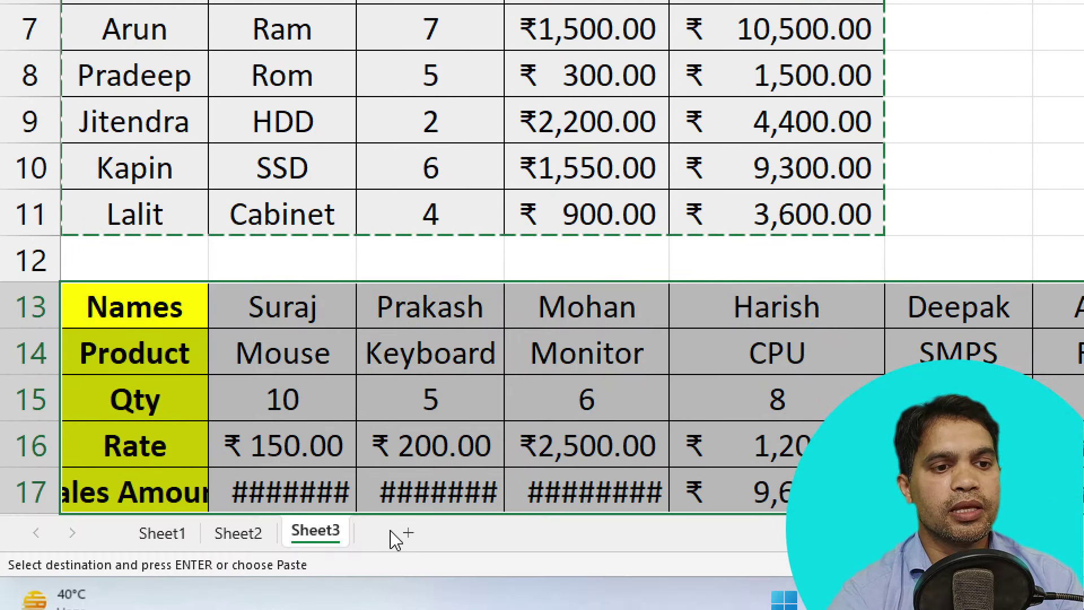
Select the transposed block below the table and cancel the pending copy.
click(142, 471)
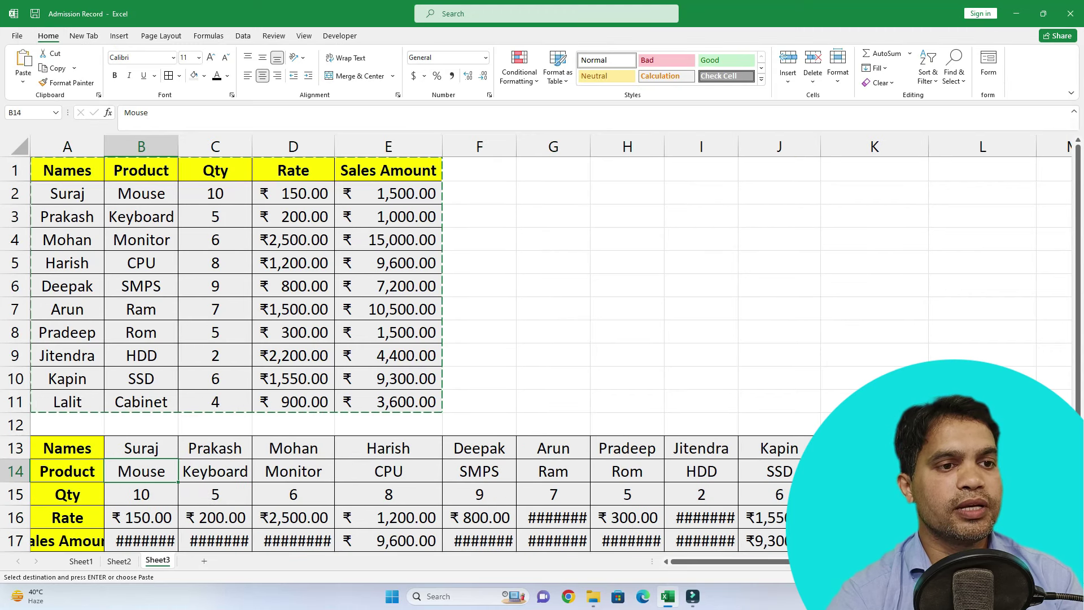
drag(68, 170, 84, 401)
drag(67, 447, 785, 449)
drag(67, 193, 113, 374)
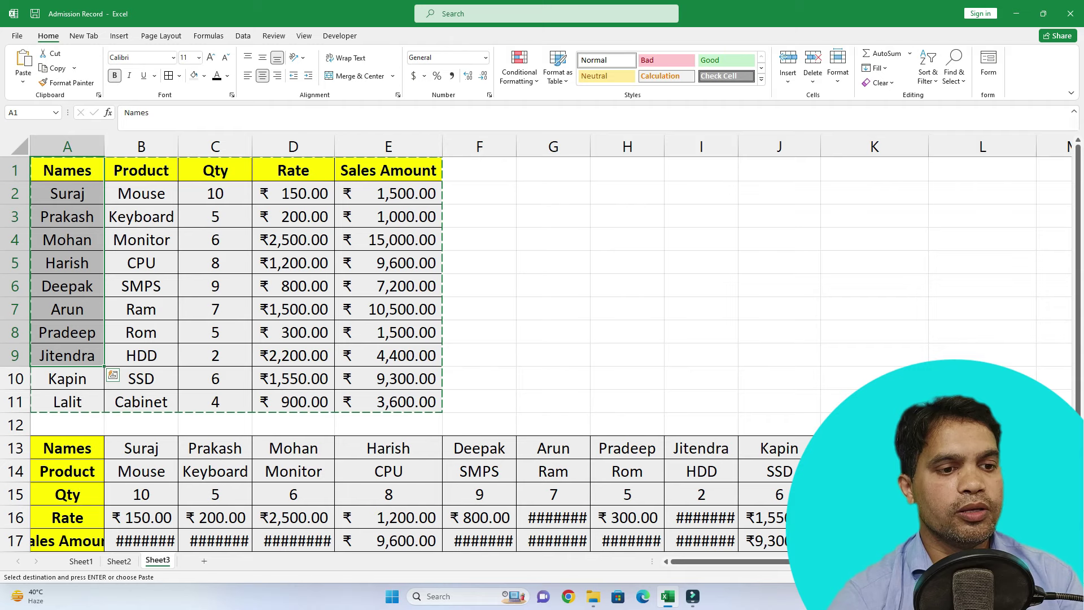
mouse_move(67, 448)
mouse_down()
mouse_move(874, 424)
mouse_move(982, 493)
mouse_up()
key(Escape)
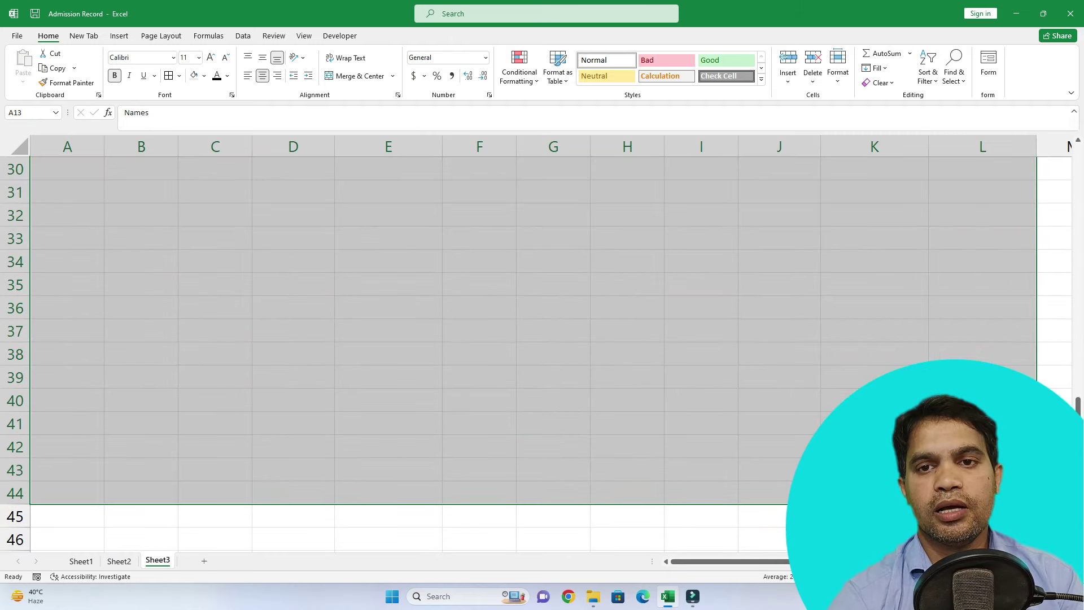
Clear All on the transposed block, then copy the whole admission table.
click(878, 82)
click(886, 96)
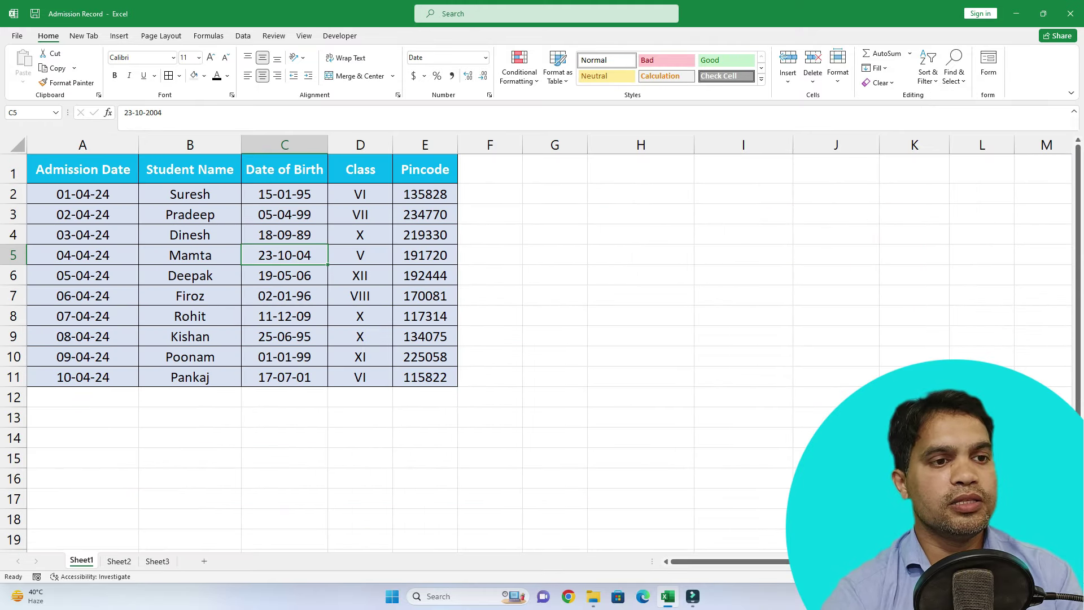
drag(83, 169, 425, 377)
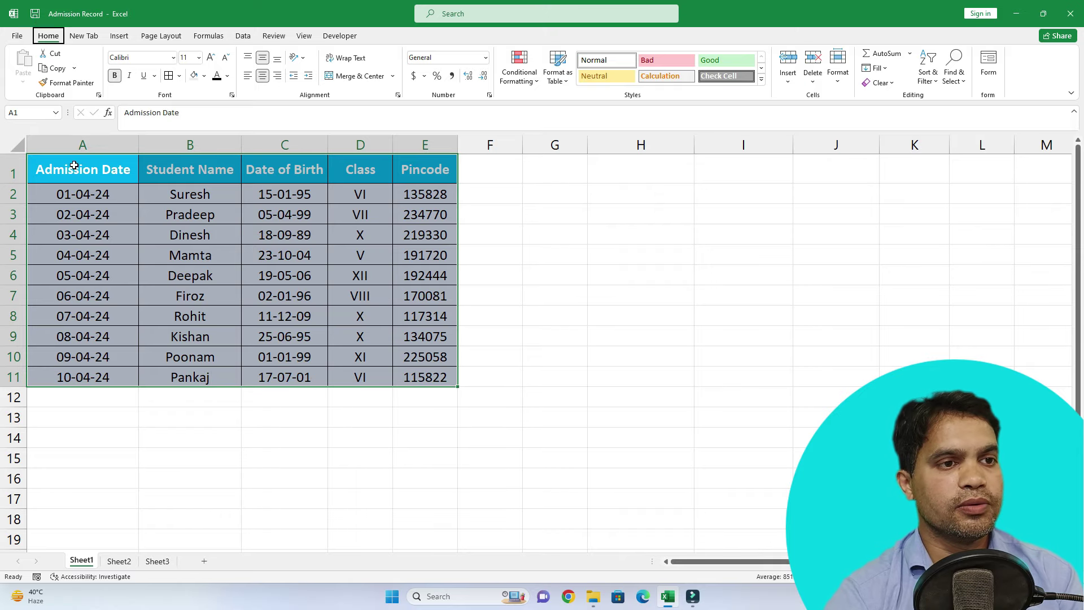
key(alt)
click(57, 68)
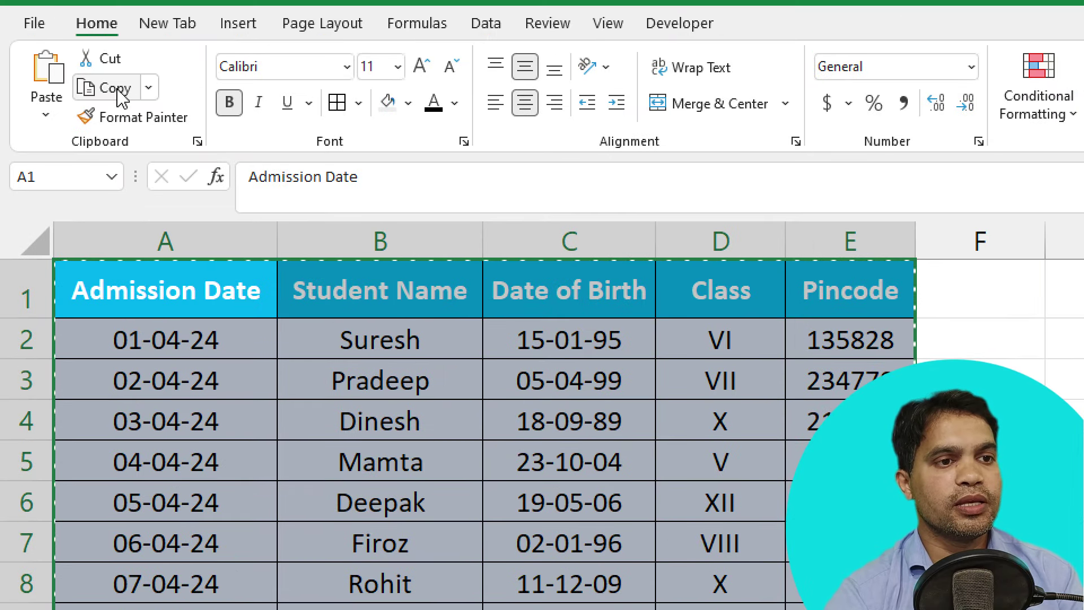
click(46, 116)
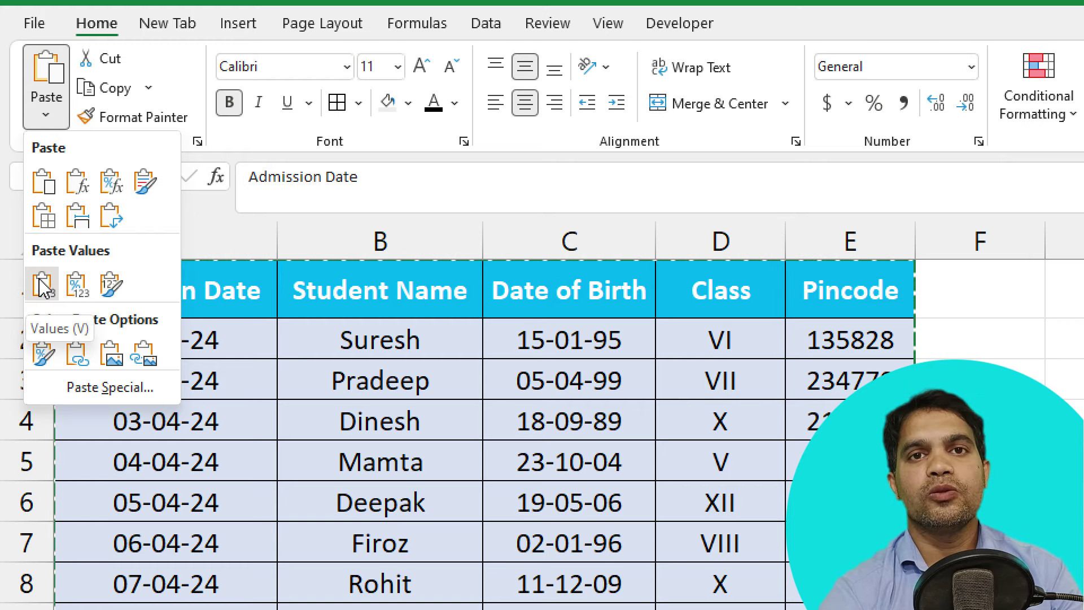
key(alt)
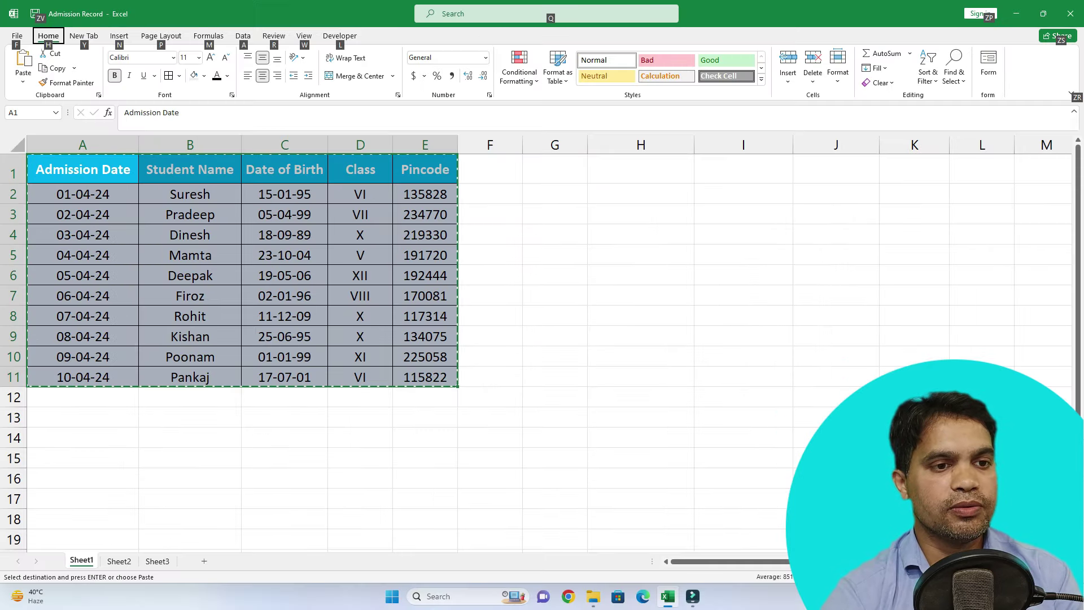
click(189, 234)
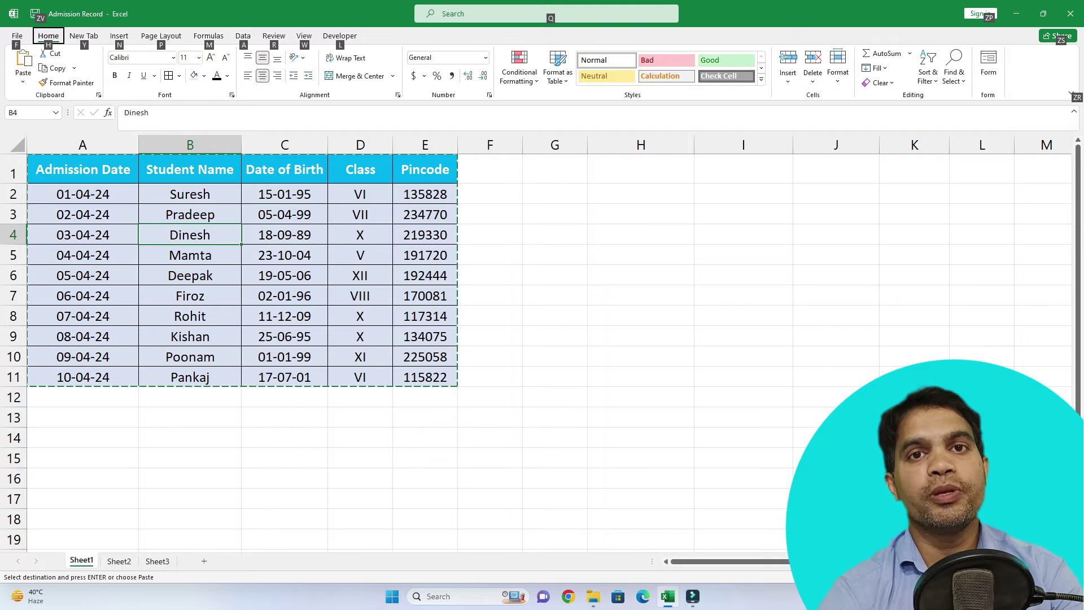
Paste only the admission table's values at H1.
drag(83, 170, 425, 377)
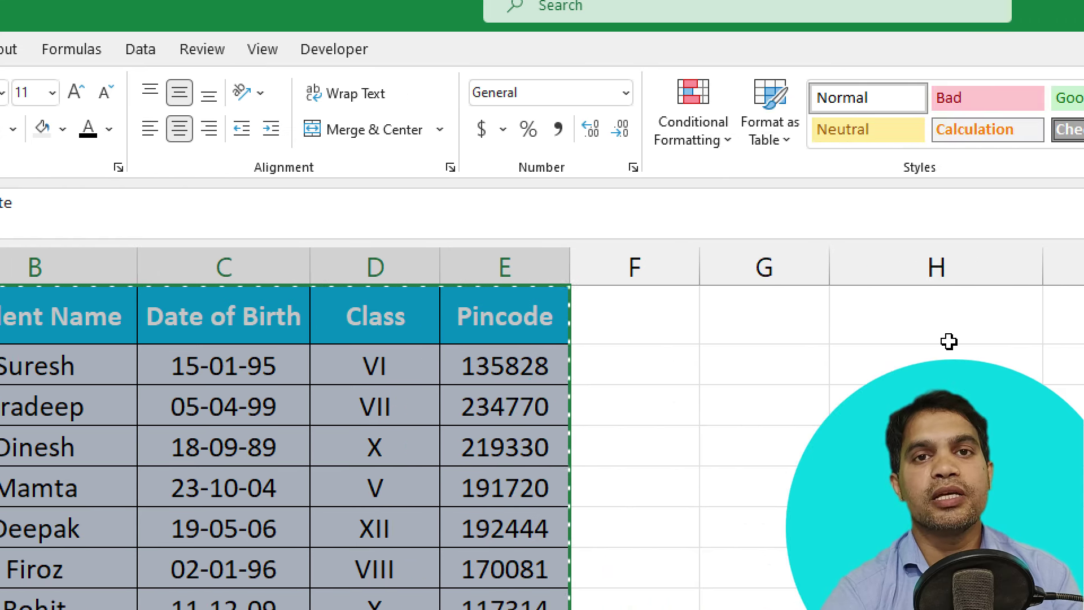
click(879, 331)
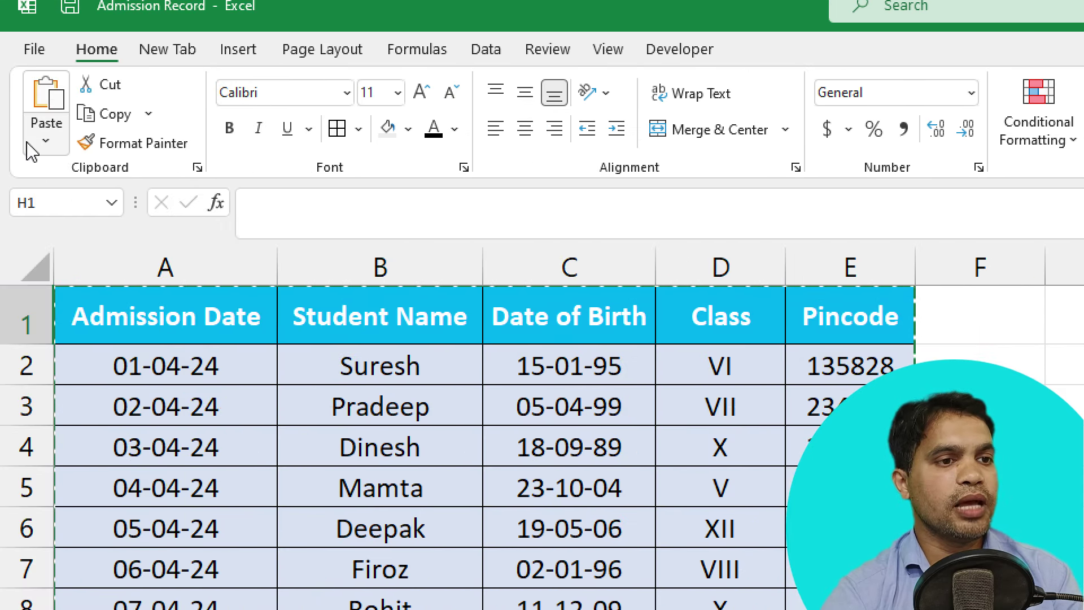
click(46, 141)
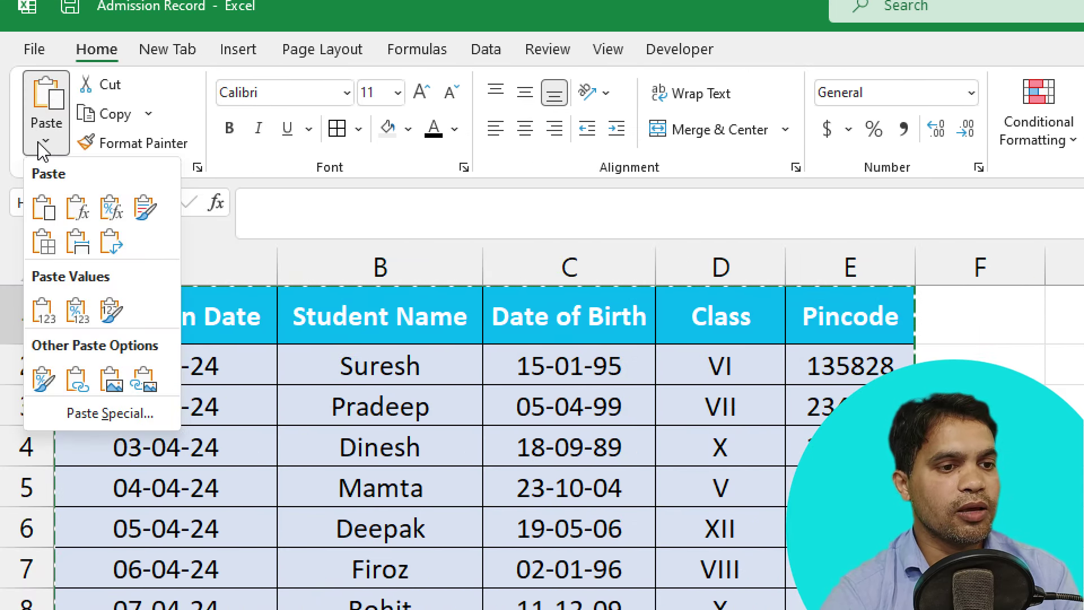
click(40, 316)
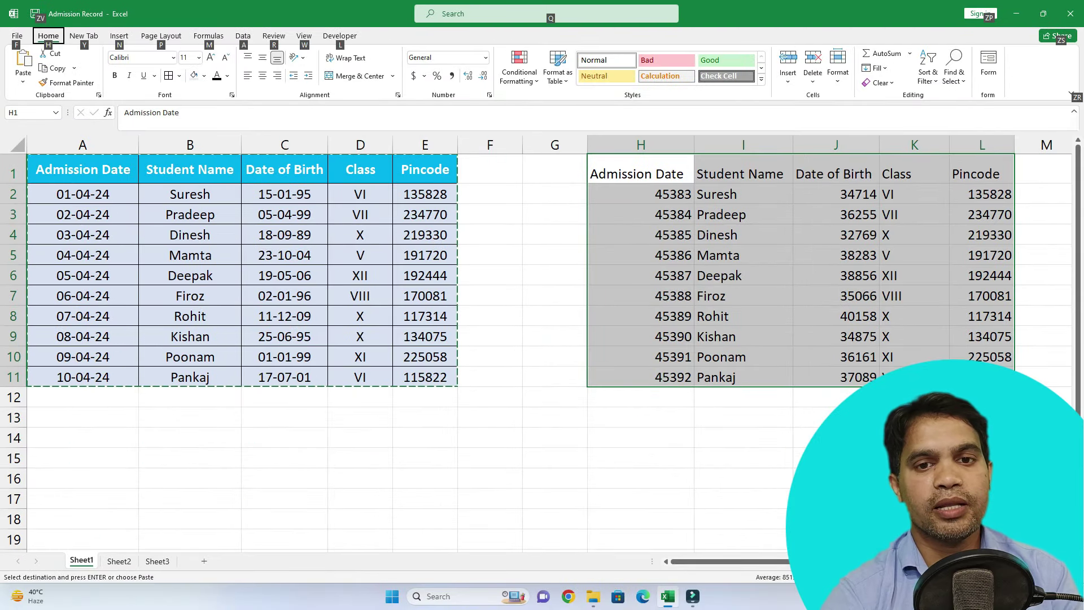
Inspect the pasted date values against the original formatted table.
key(Down)
key(Escape)
key(Right)
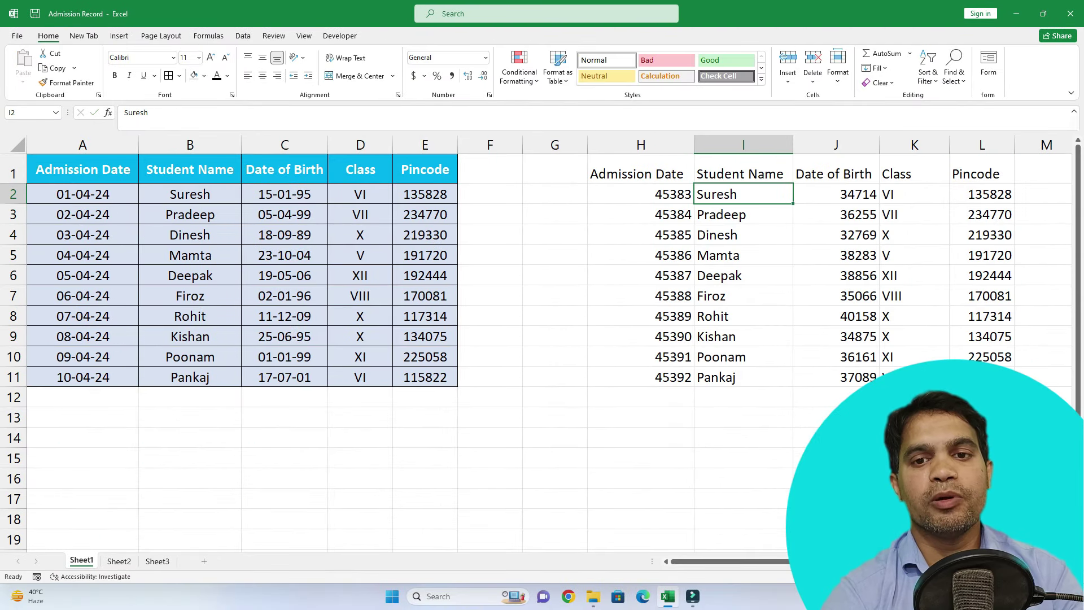
key(Right)
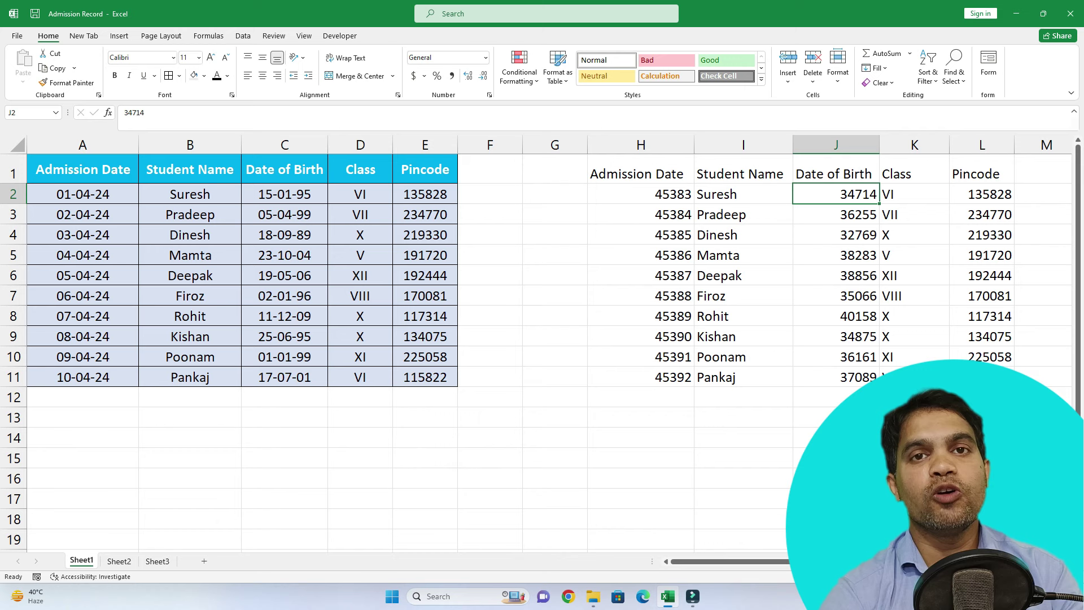
drag(82, 170, 490, 378)
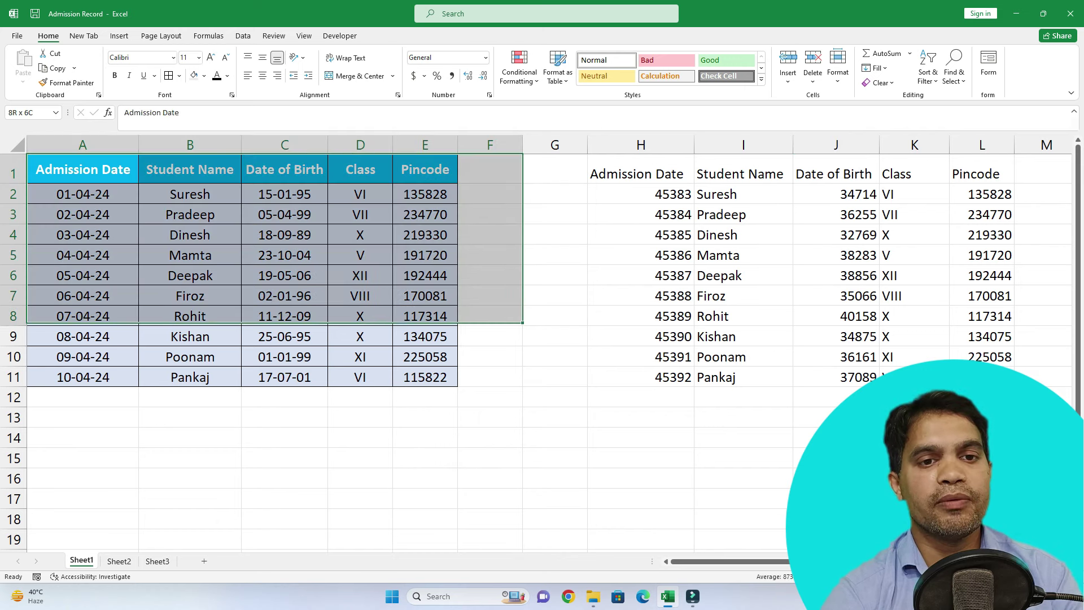
click(360, 316)
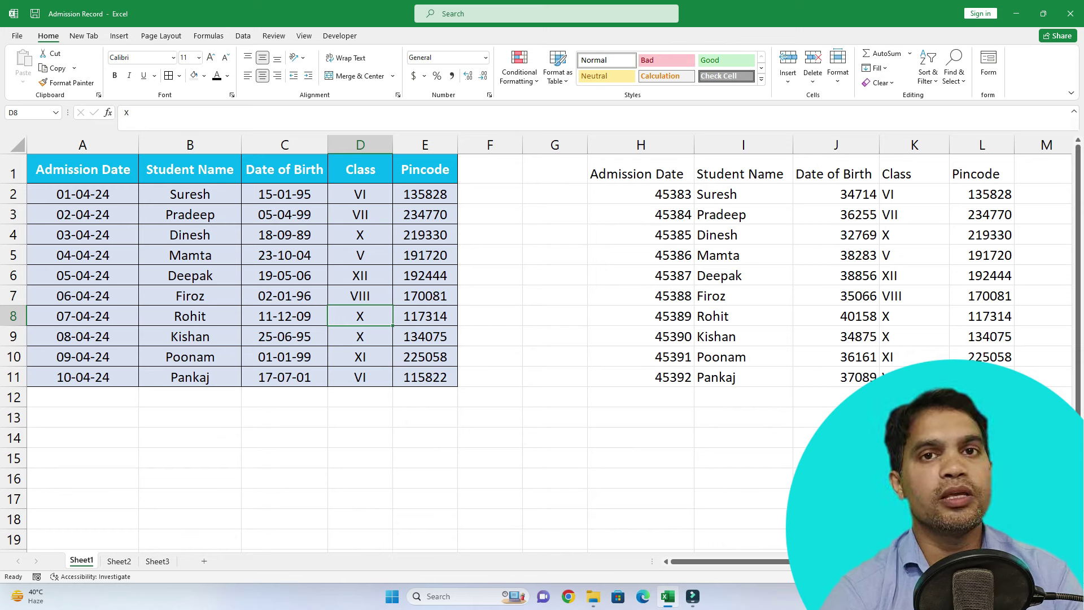
Clear all contents and formatting from the pasted values block in H1:L12.
mouse_move(641, 174)
mouse_down()
mouse_move(914, 234)
mouse_move(982, 397)
mouse_up()
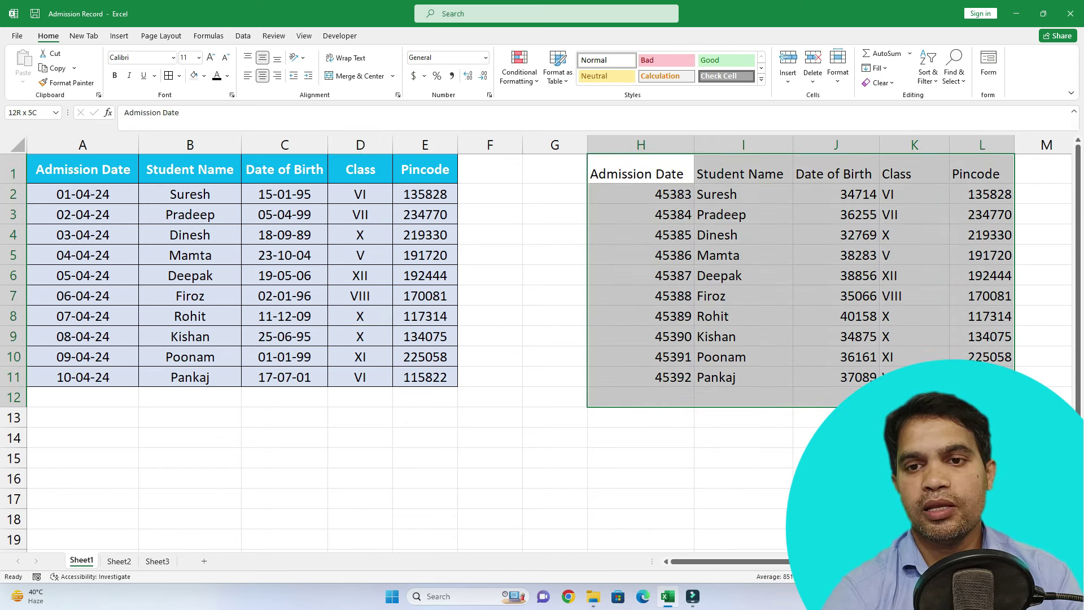
click(878, 82)
click(892, 98)
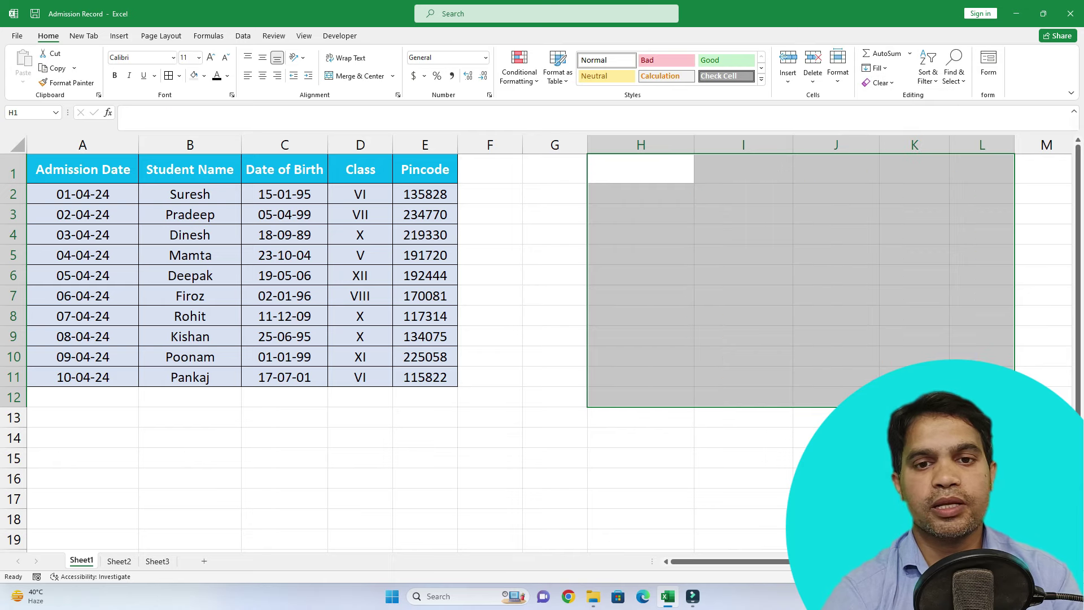
click(284, 234)
Copy the admission table A1:E11 on Sheet1 and move to Sheet3 with Ctrl+PageDown.
drag(83, 169, 425, 377)
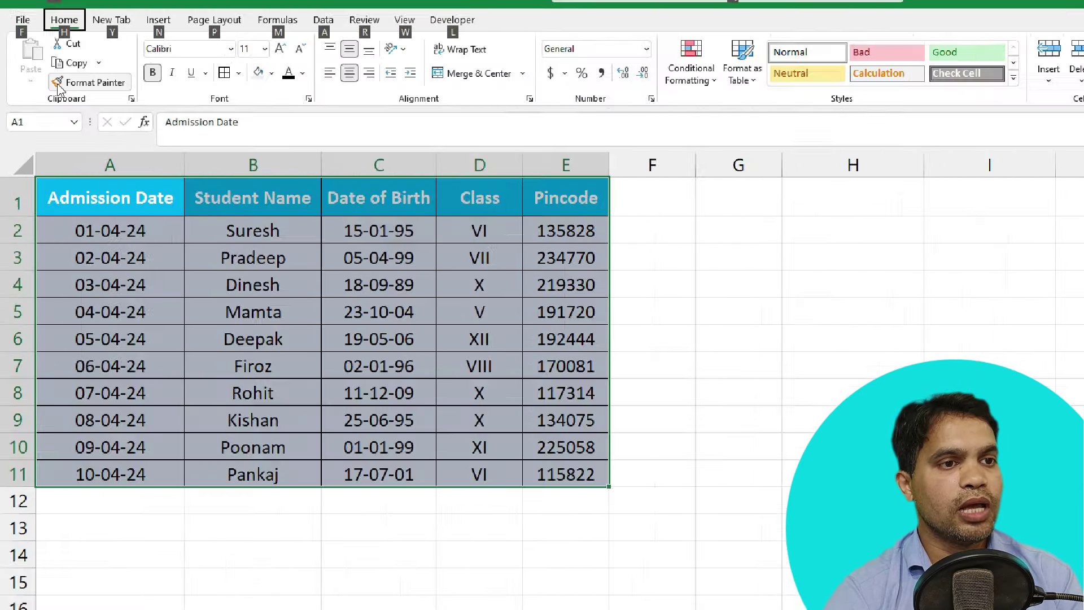
click(58, 68)
click(43, 102)
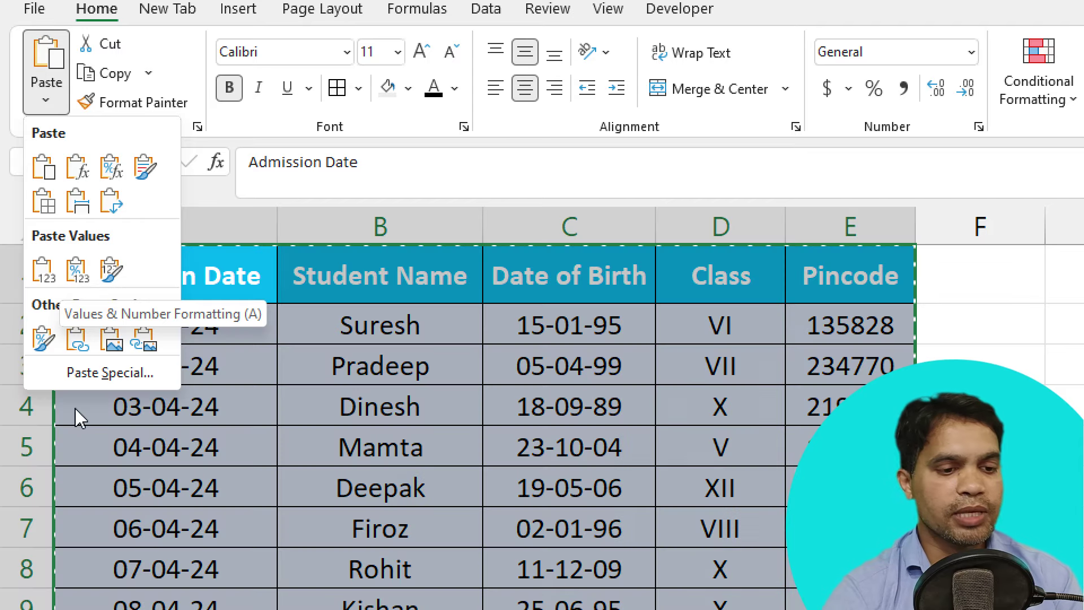
click(75, 416)
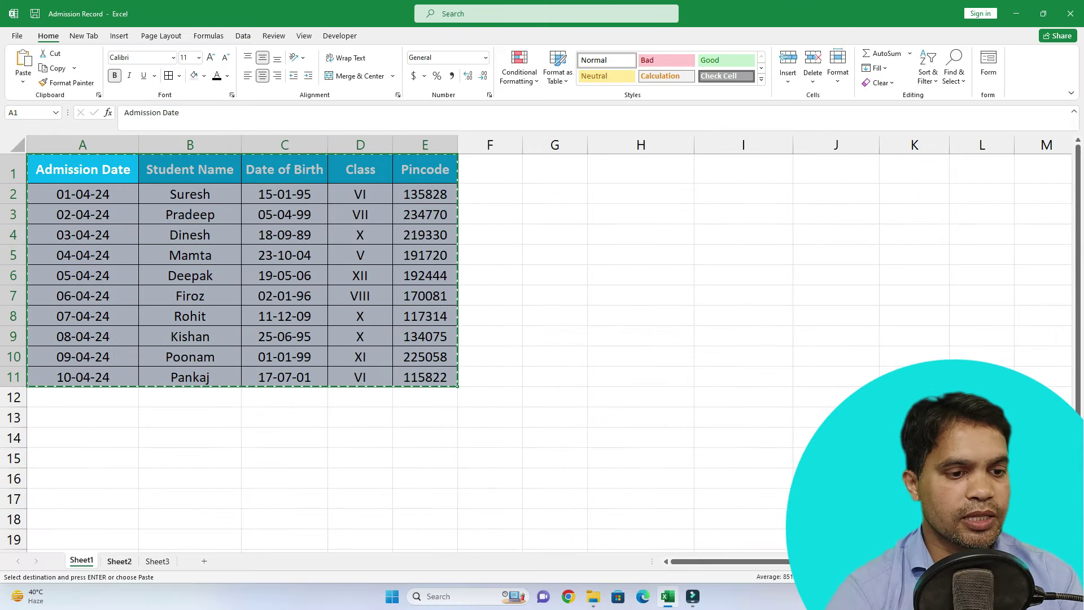
key(ctrl+Page_Down)
key(ctrl+Page_Down)
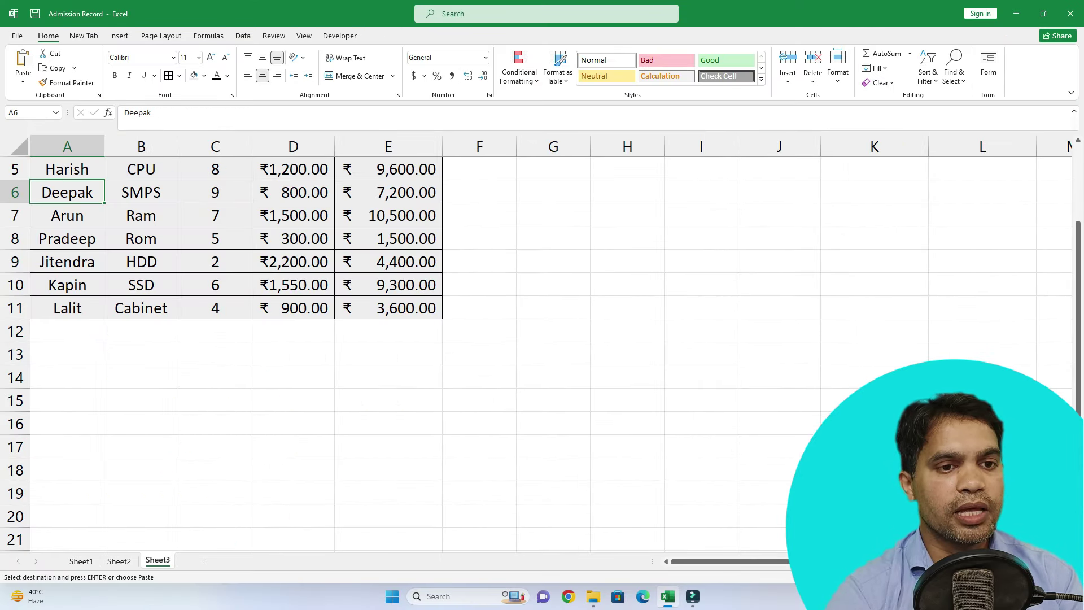
Check the rates in D9 and D2, then paste the sales table as values at H1.
click(293, 261)
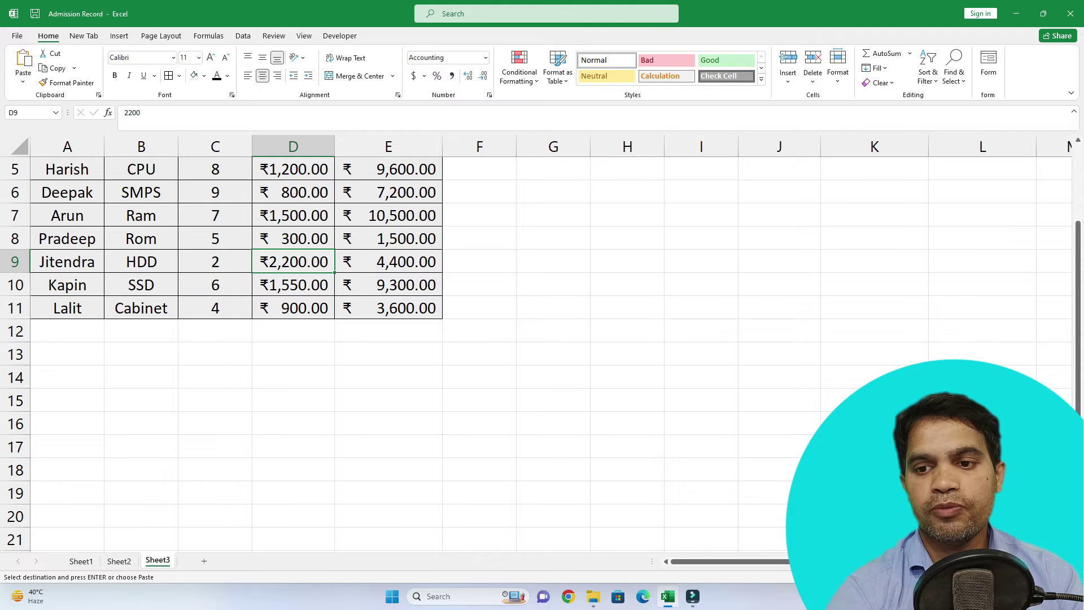
drag(1077, 384, 1077, 364)
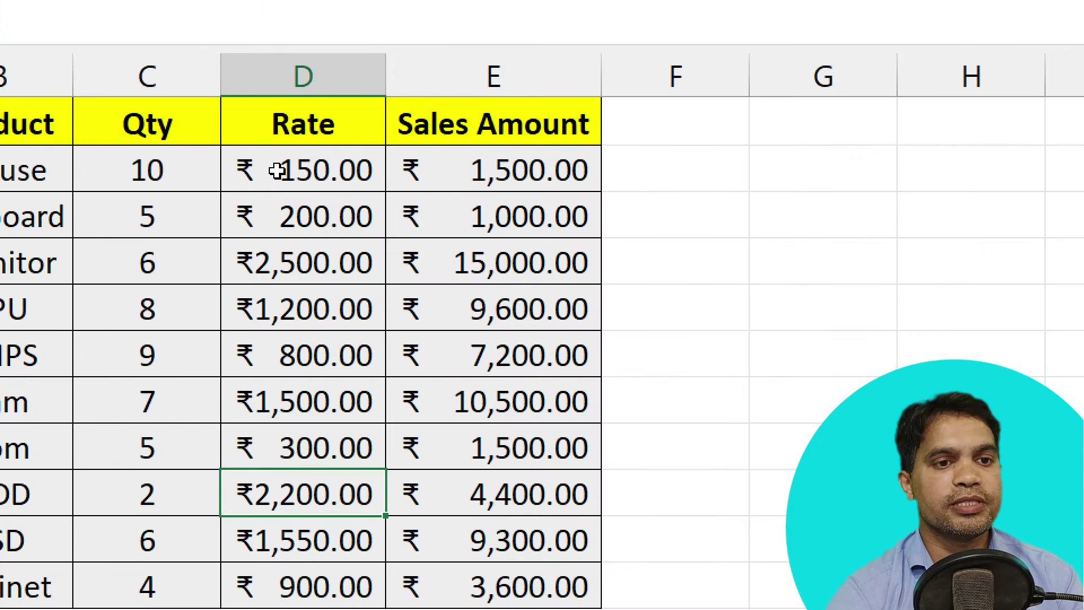
click(281, 194)
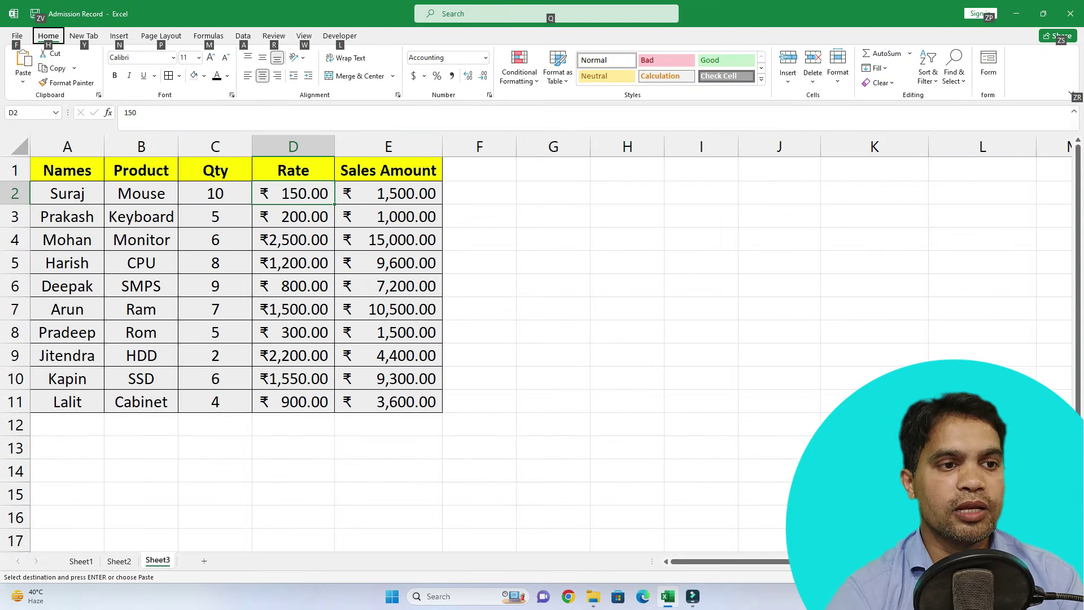
click(141, 216)
drag(67, 170, 429, 402)
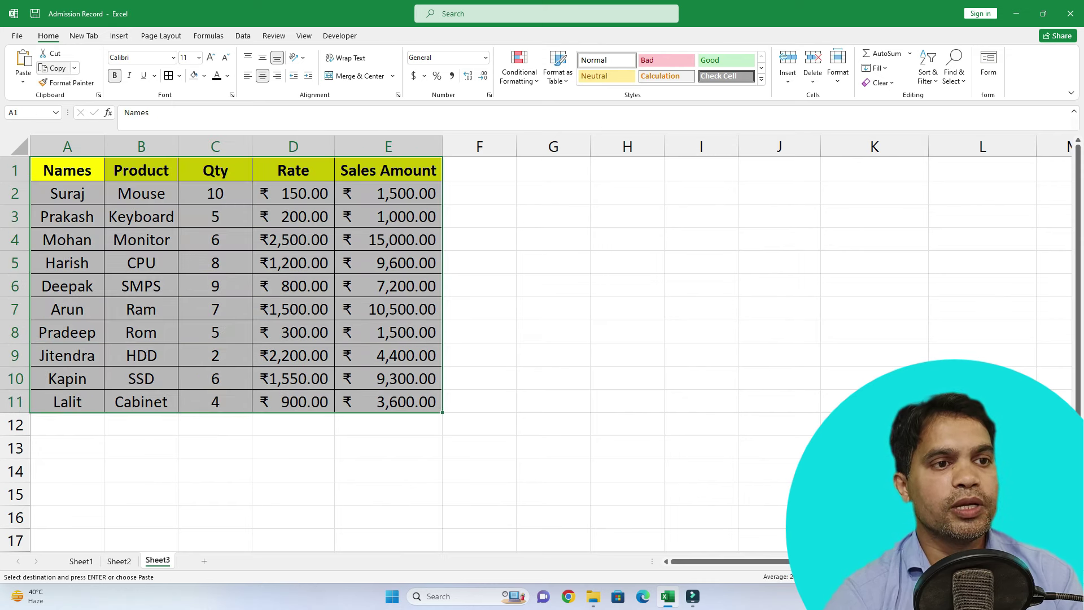
click(627, 168)
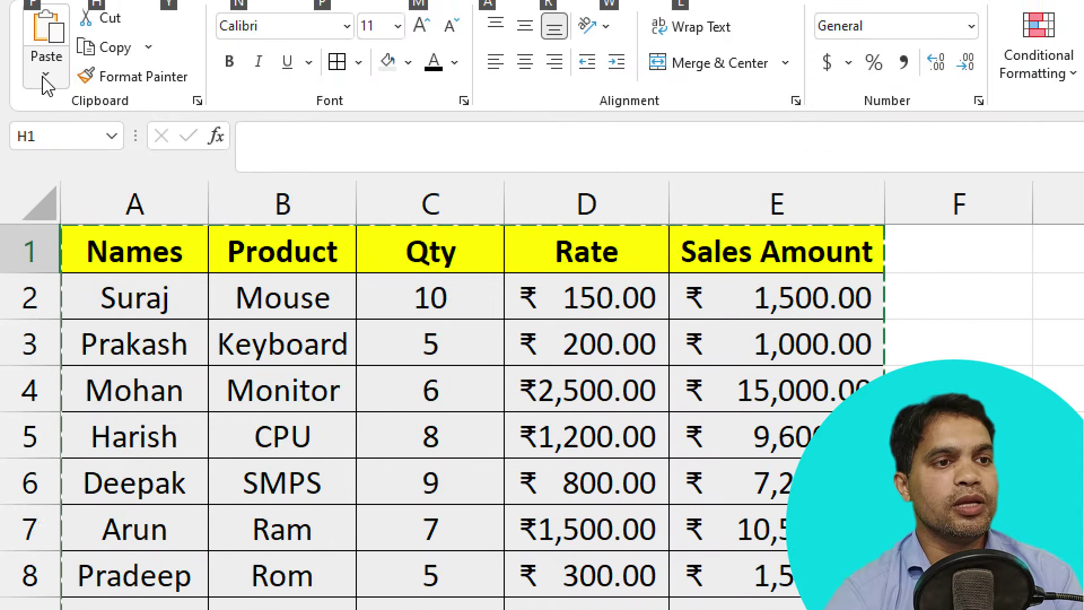
click(23, 81)
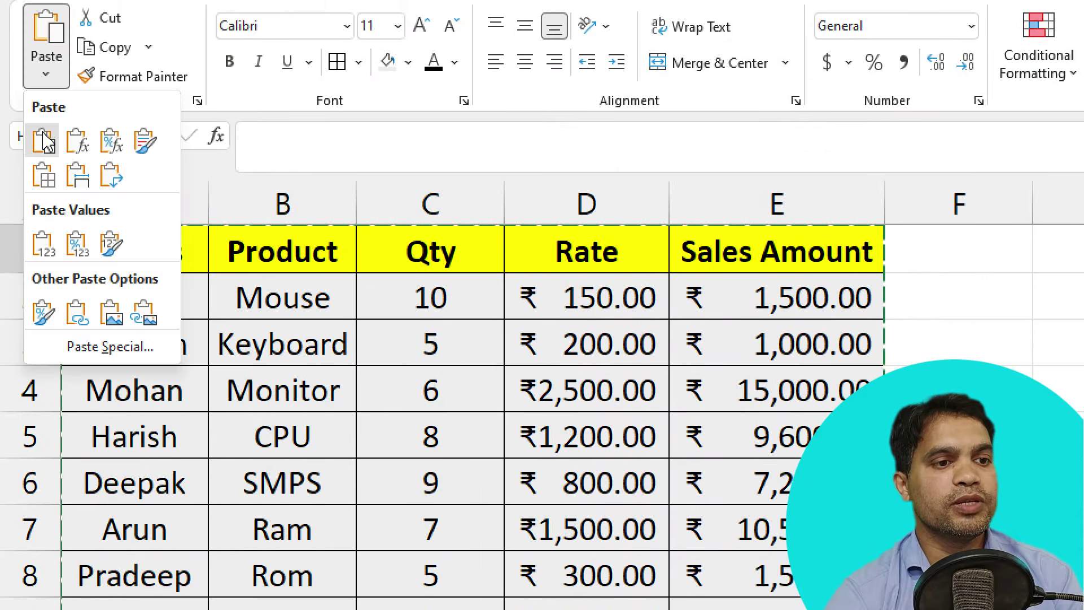
click(42, 246)
Compare the pasted Rate values with the original rate in D2.
click(874, 285)
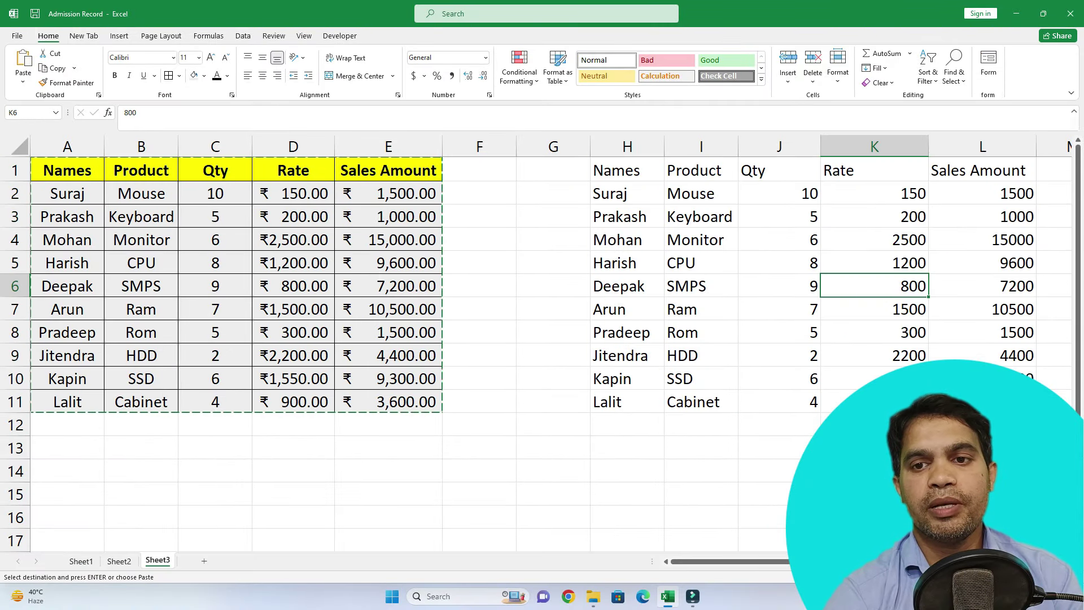
drag(874, 193, 873, 402)
key(alt)
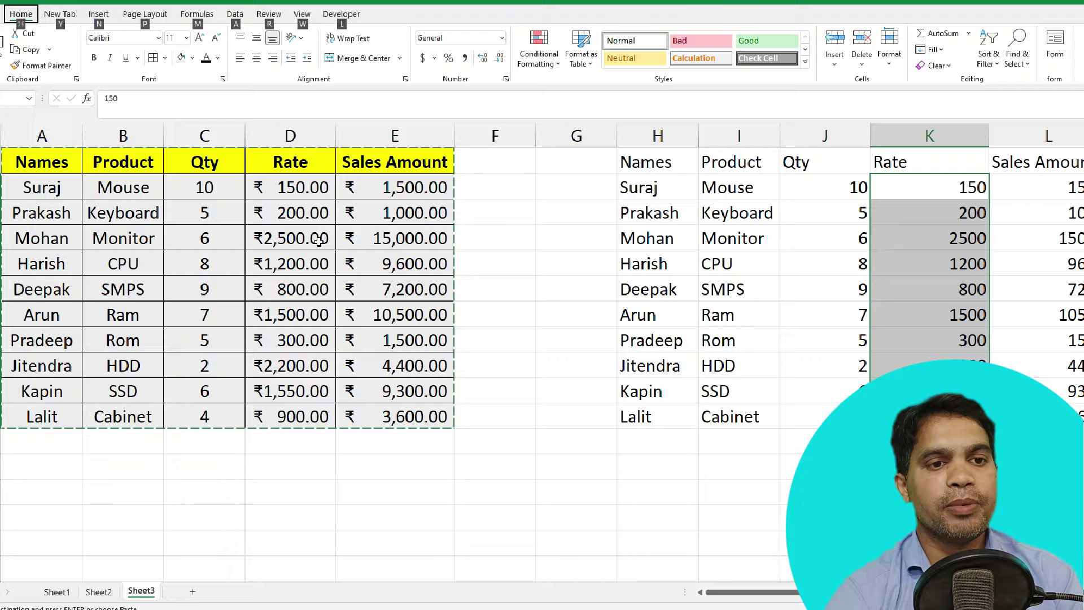
click(255, 188)
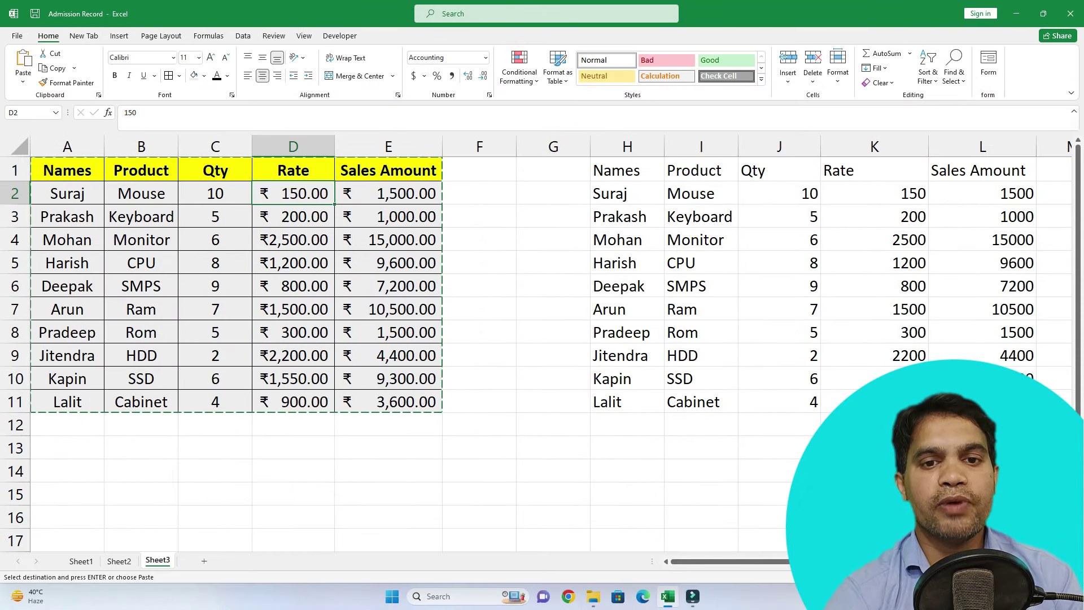
Clear everything from the pasted values copy in H1:L11.
mouse_move(616, 170)
mouse_down()
mouse_move(982, 239)
mouse_move(983, 402)
mouse_up()
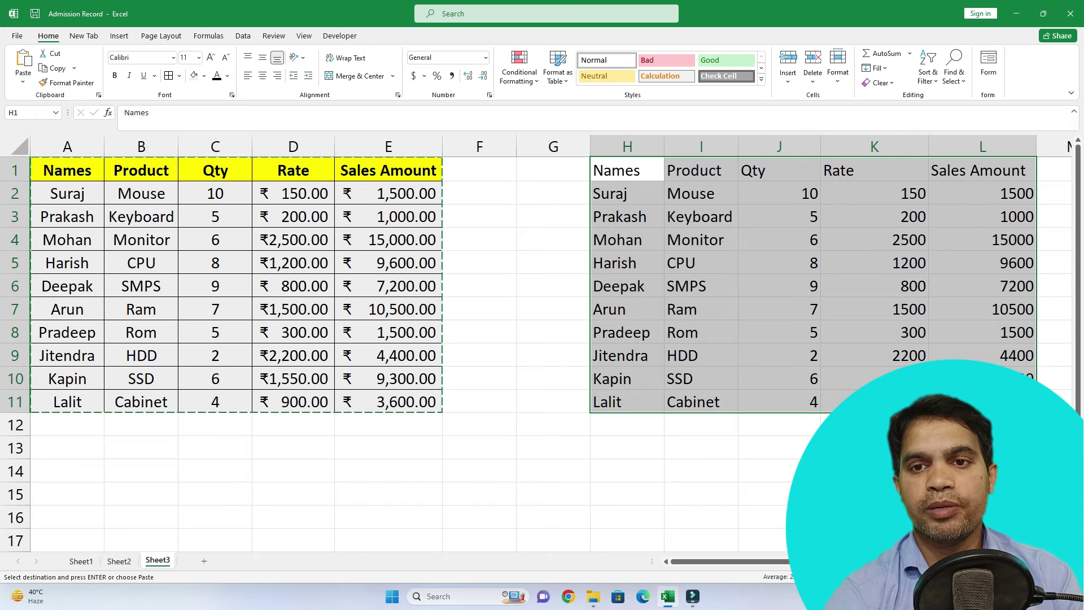
click(878, 83)
click(900, 111)
click(479, 286)
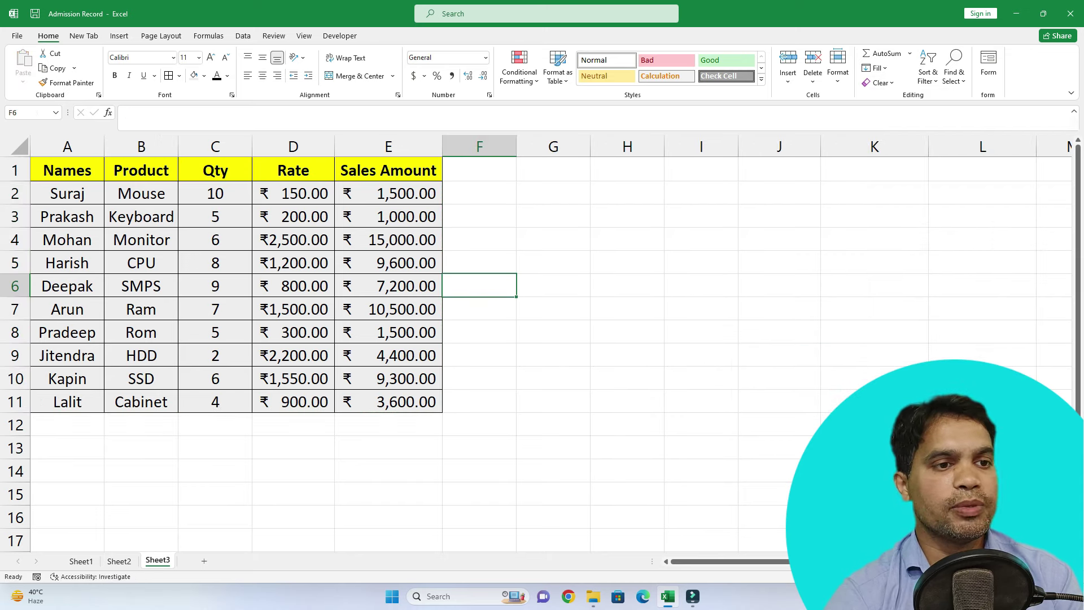
click(67, 147)
drag(68, 147, 389, 147)
click(389, 402)
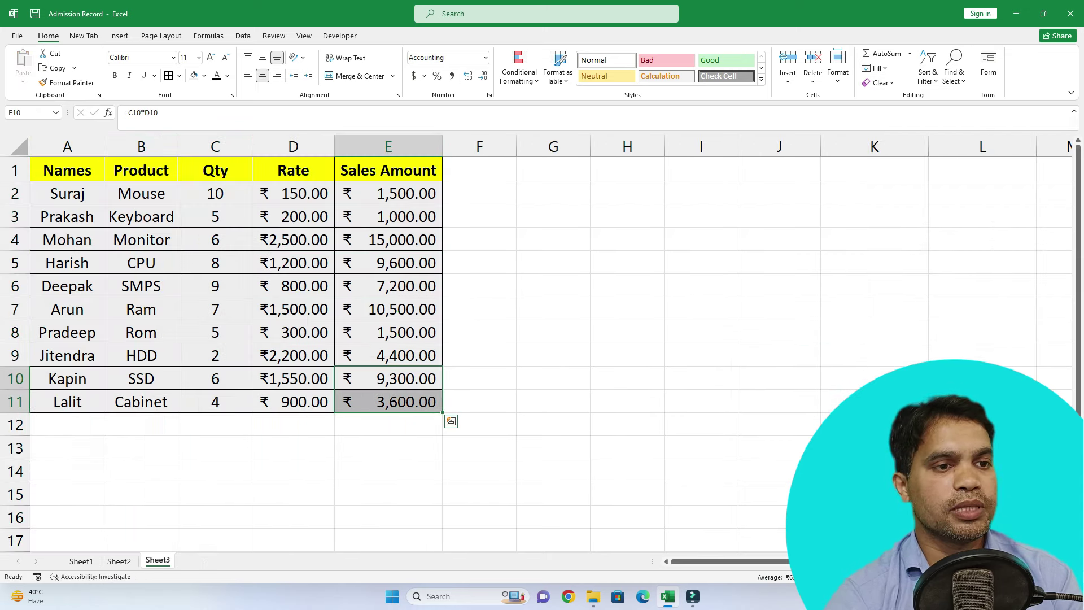
mouse_move(67, 170)
mouse_down()
mouse_move(293, 285)
mouse_move(388, 401)
mouse_up()
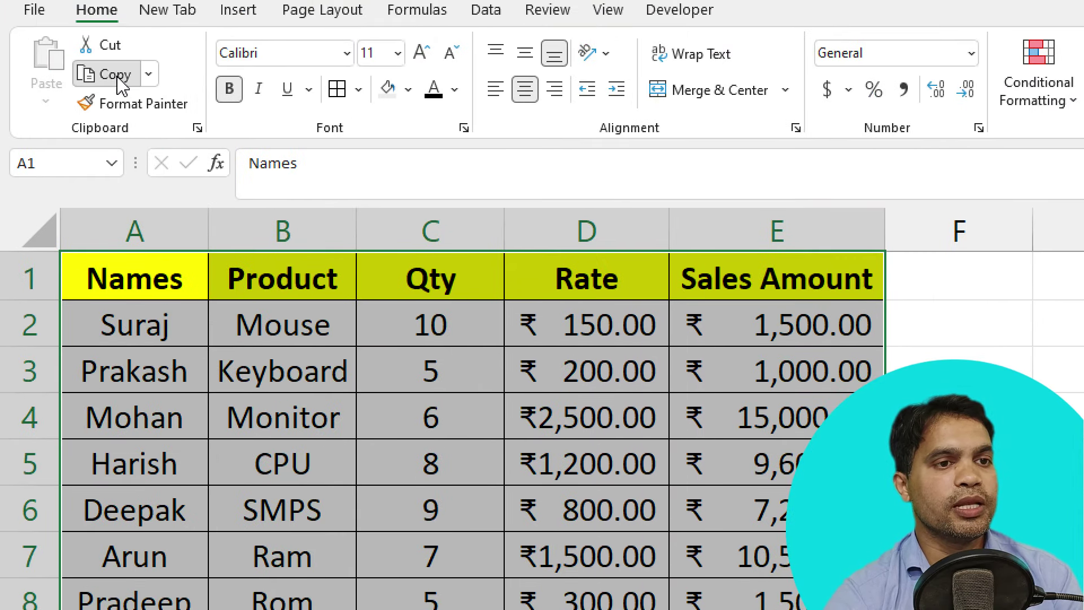
click(56, 68)
click(47, 105)
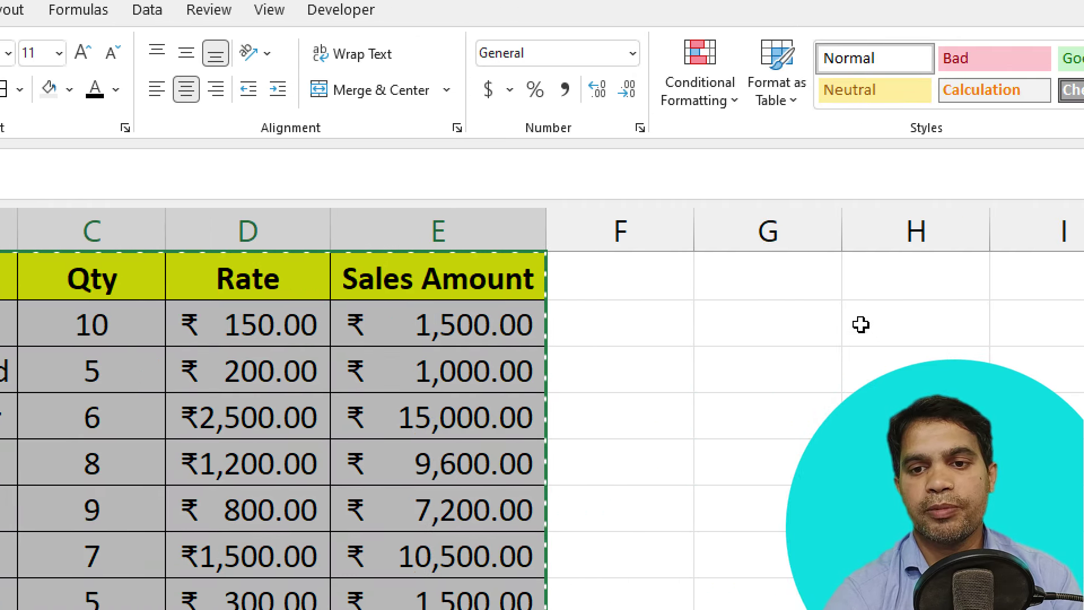
click(869, 281)
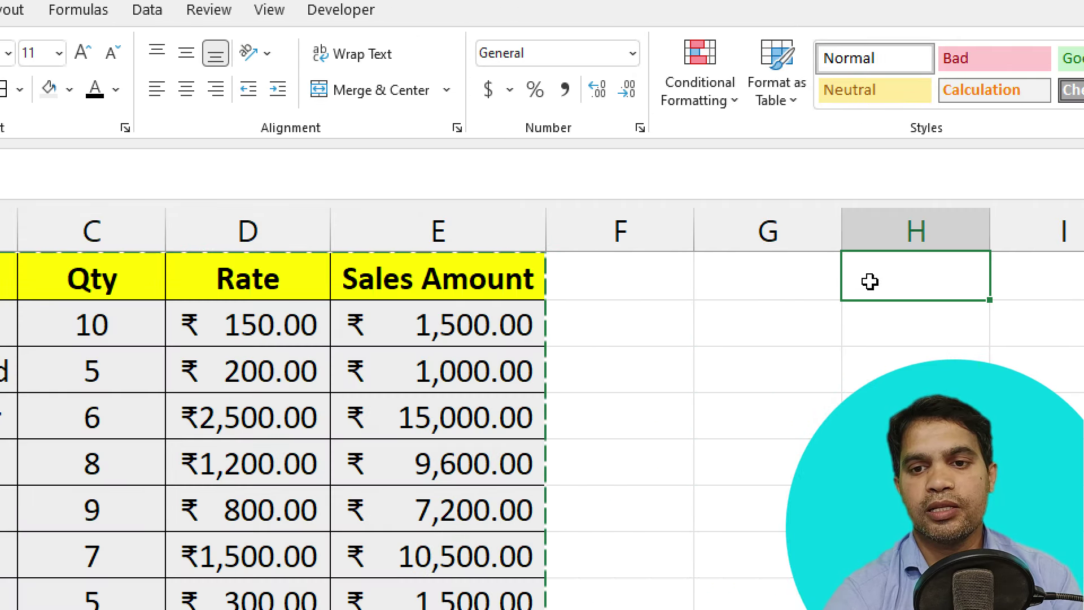
click(45, 100)
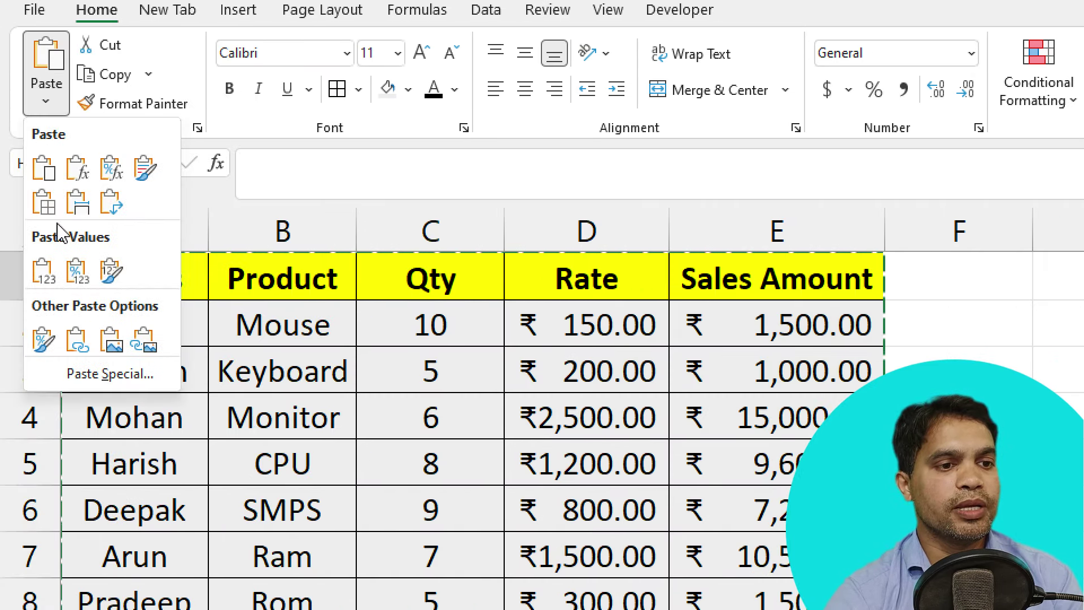
click(78, 276)
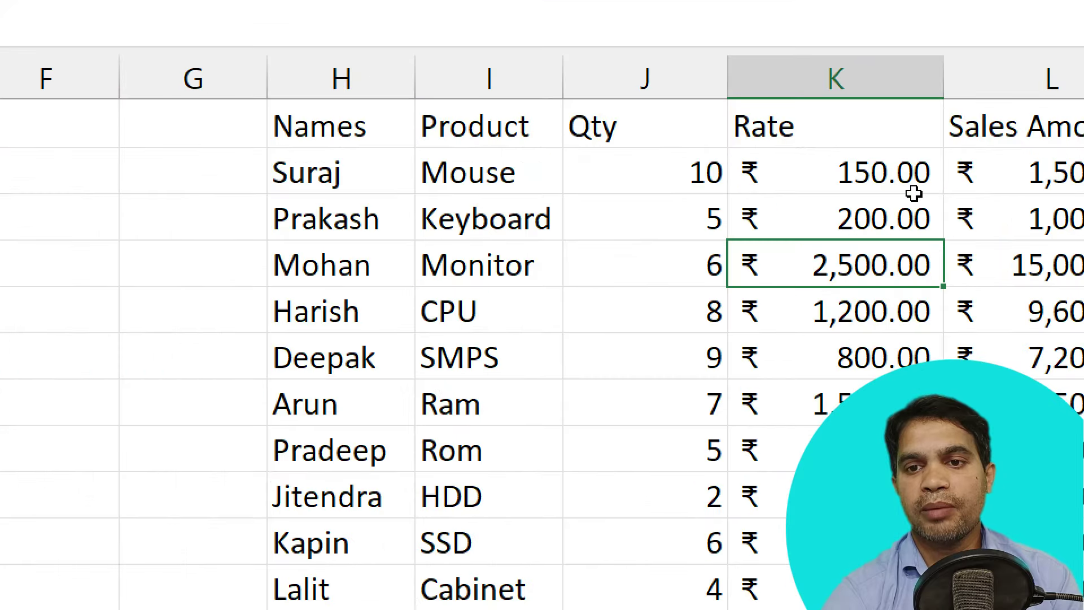
click(866, 194)
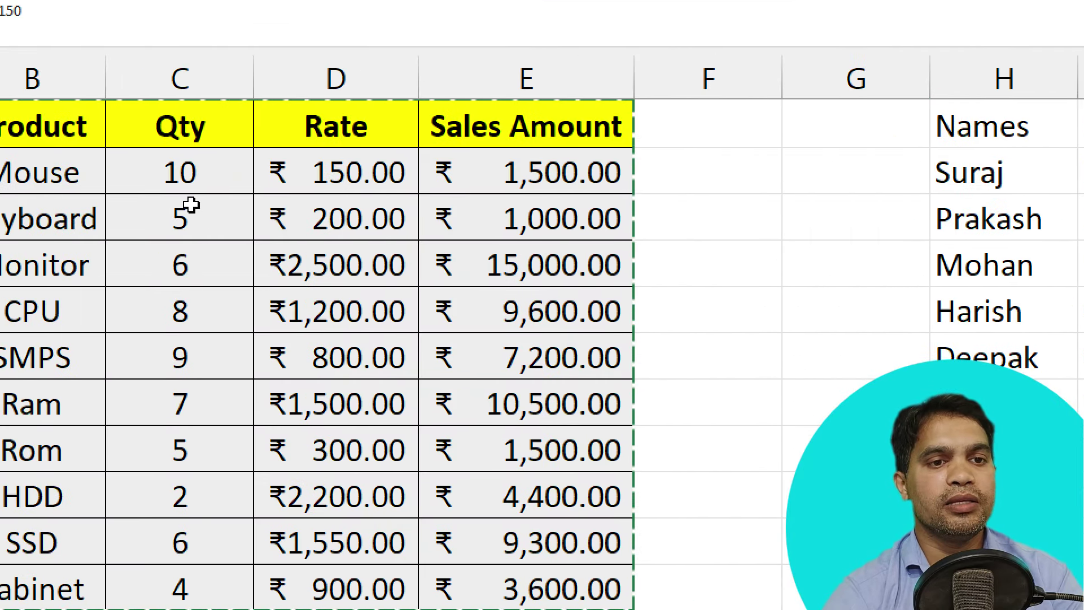
click(350, 175)
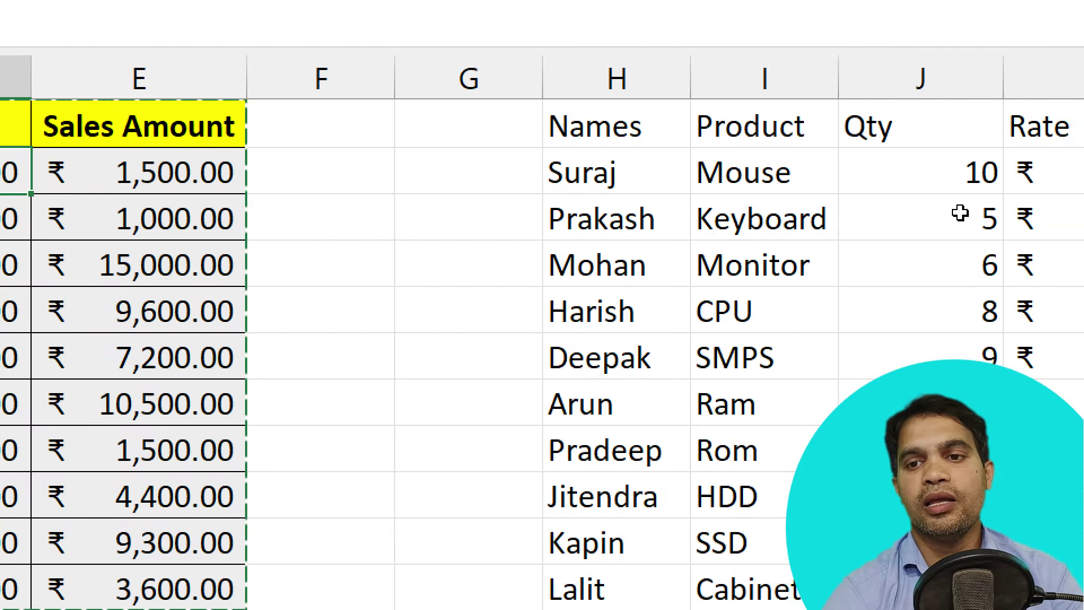
click(948, 185)
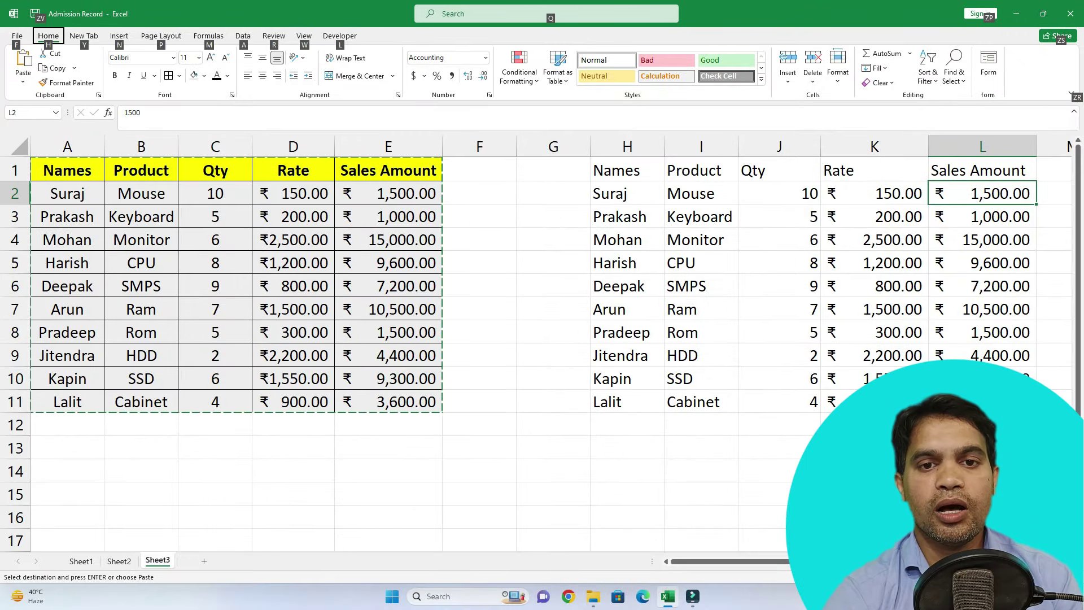
drag(621, 170, 983, 401)
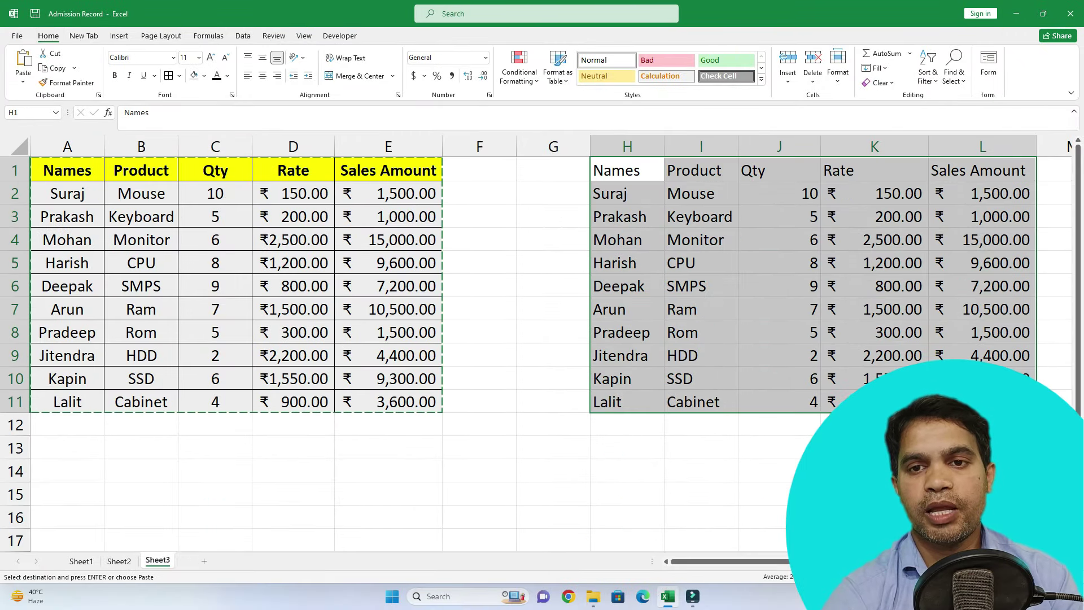
click(877, 83)
click(897, 100)
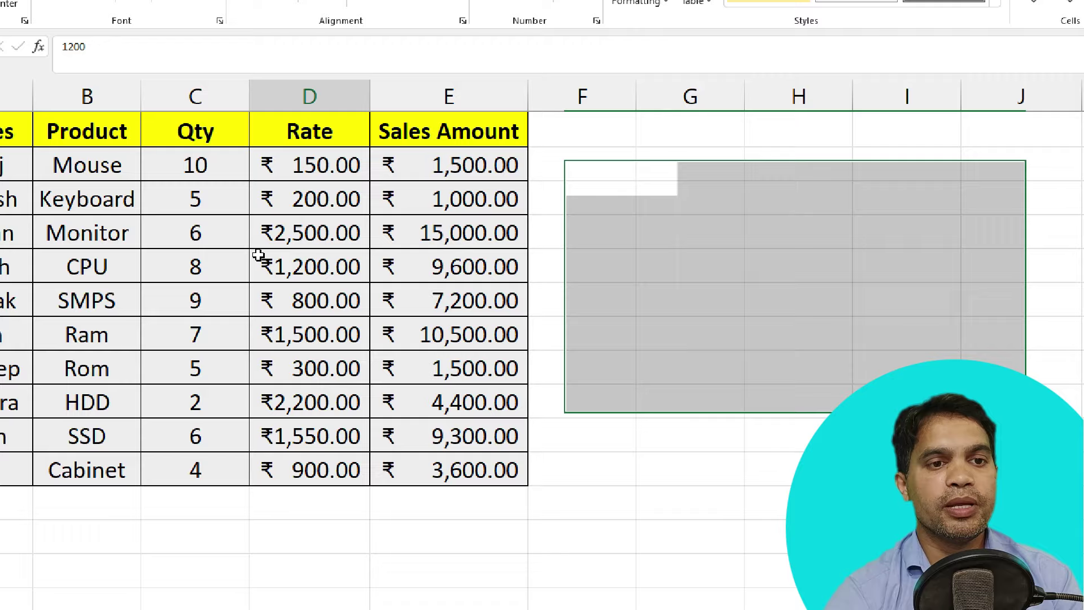
click(293, 239)
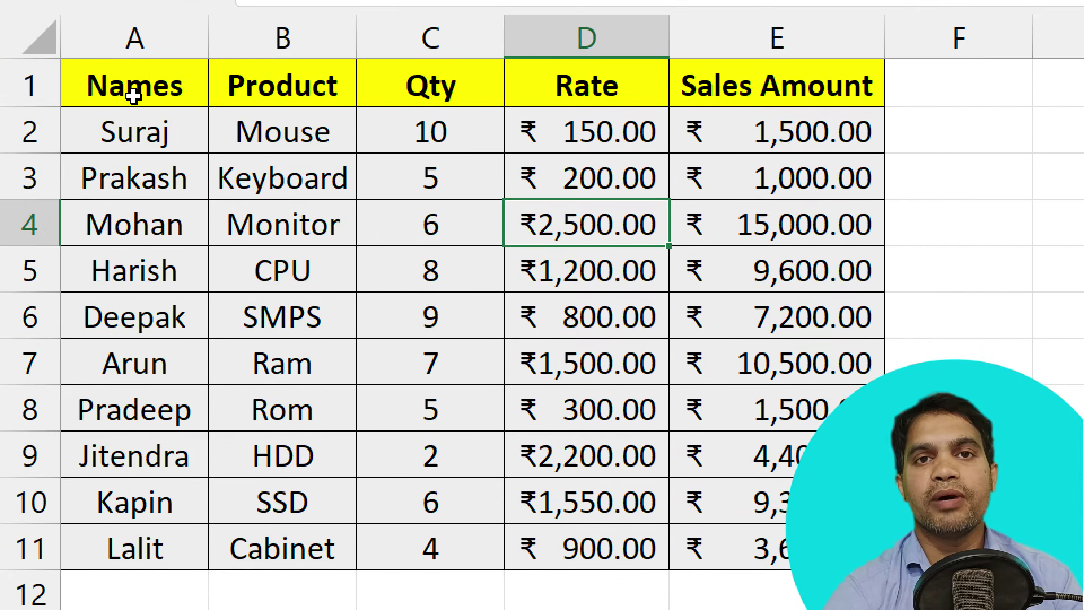
drag(134, 96, 798, 401)
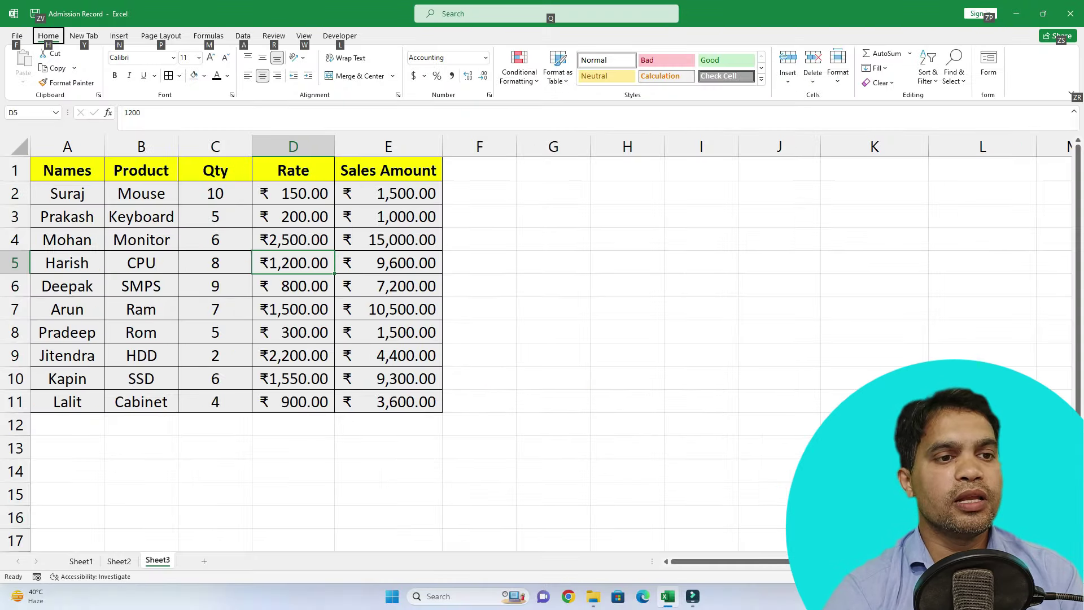
click(141, 216)
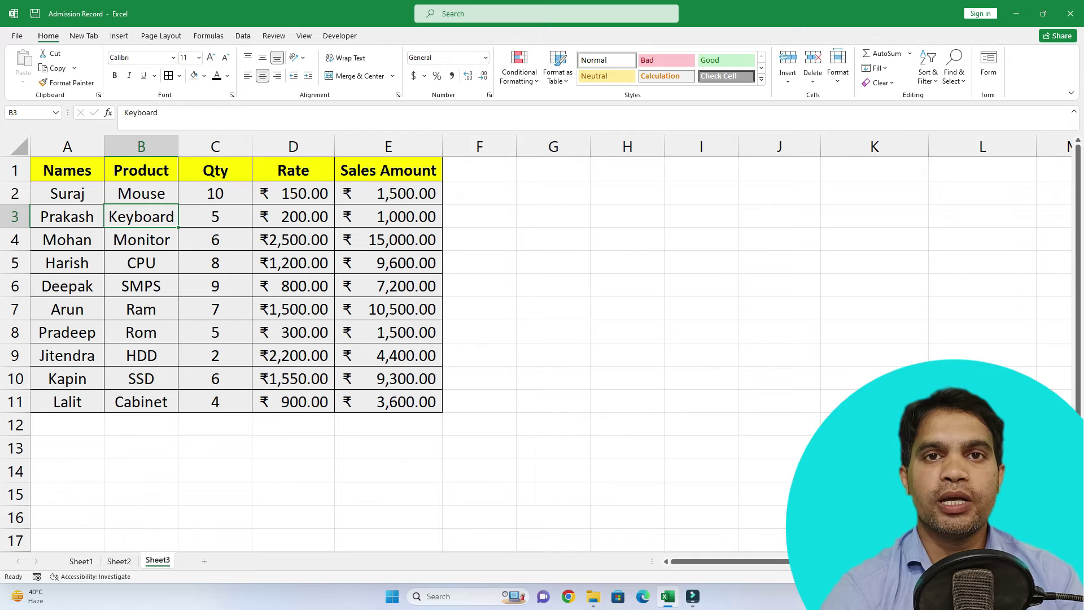
drag(67, 170, 388, 402)
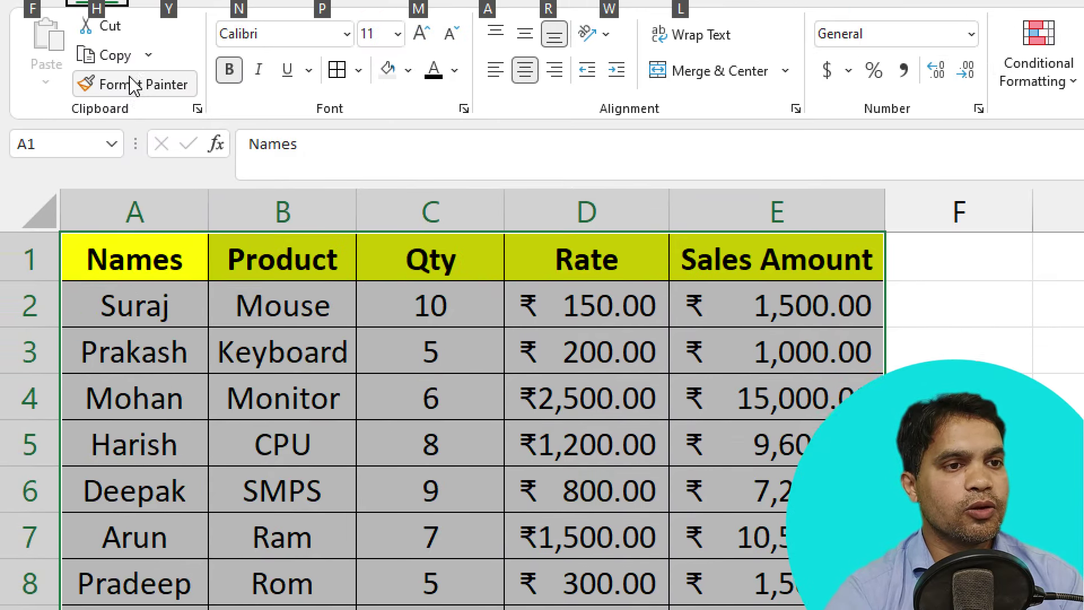
click(86, 77)
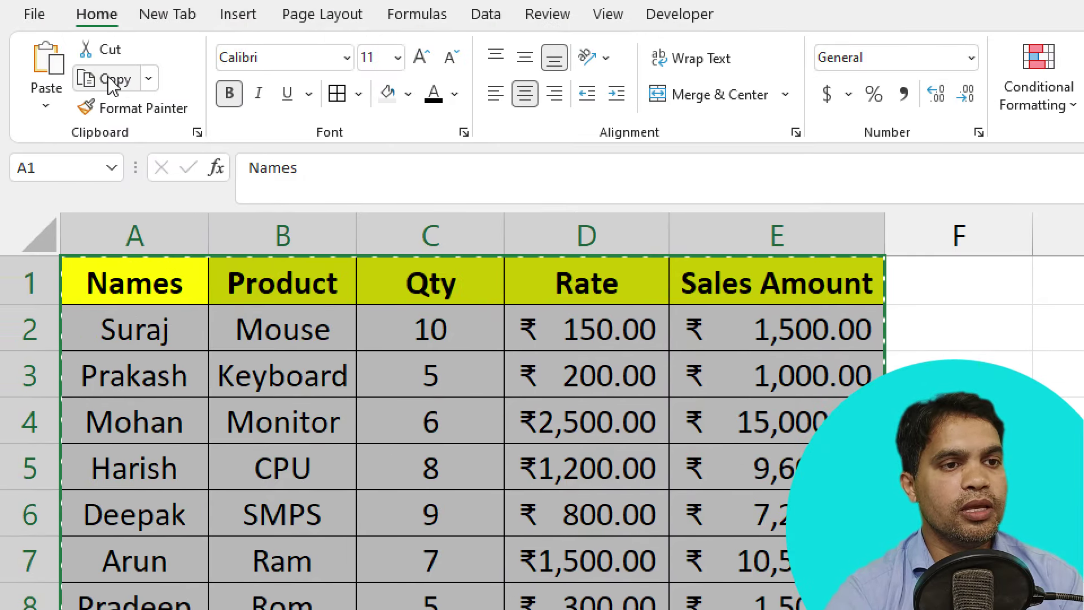
click(283, 284)
click(915, 291)
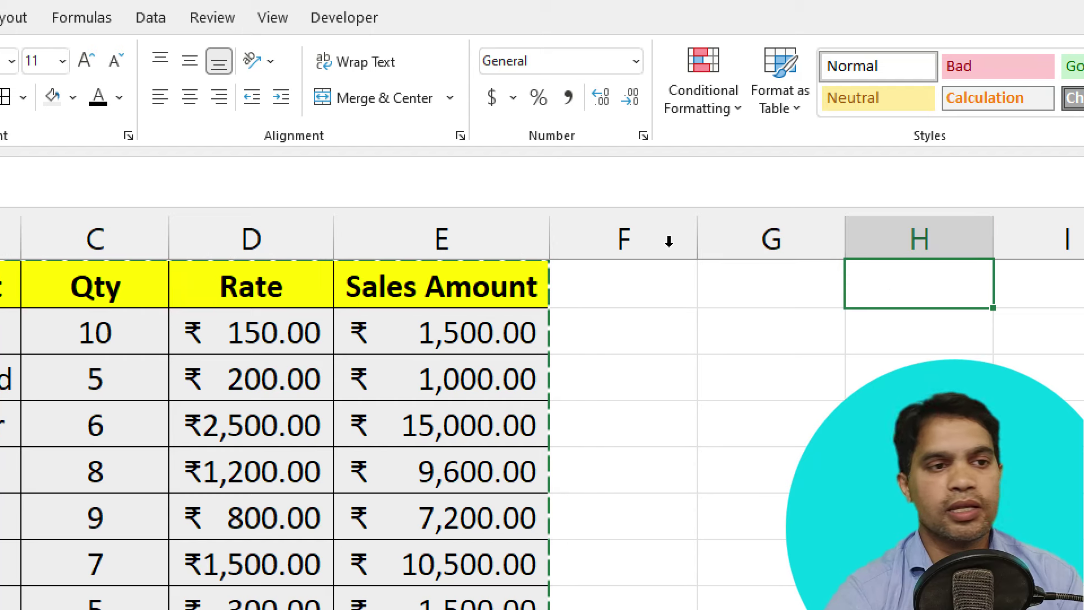
click(48, 110)
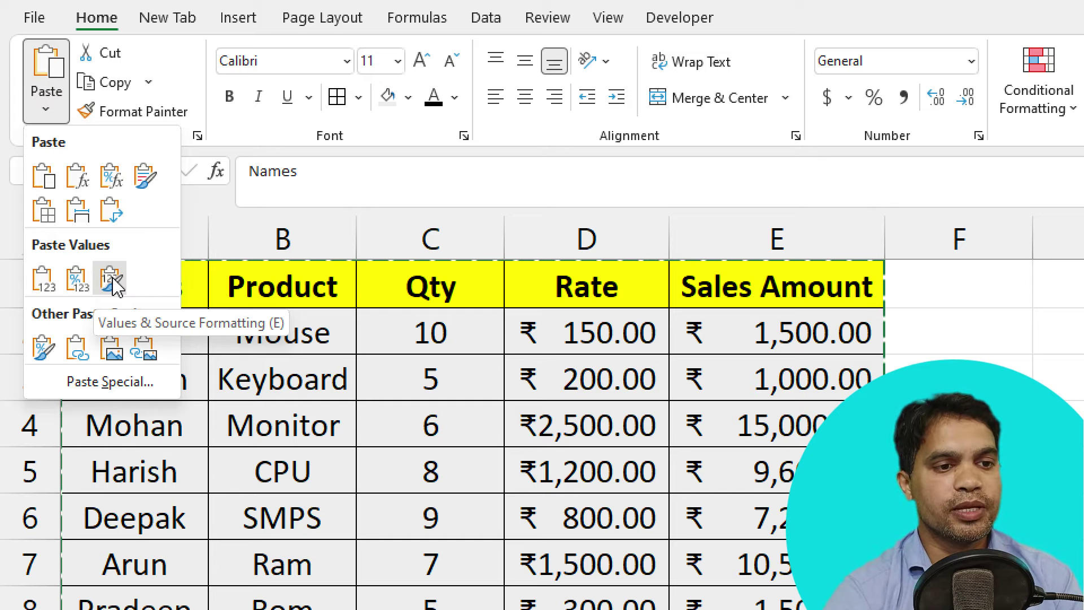
click(113, 284)
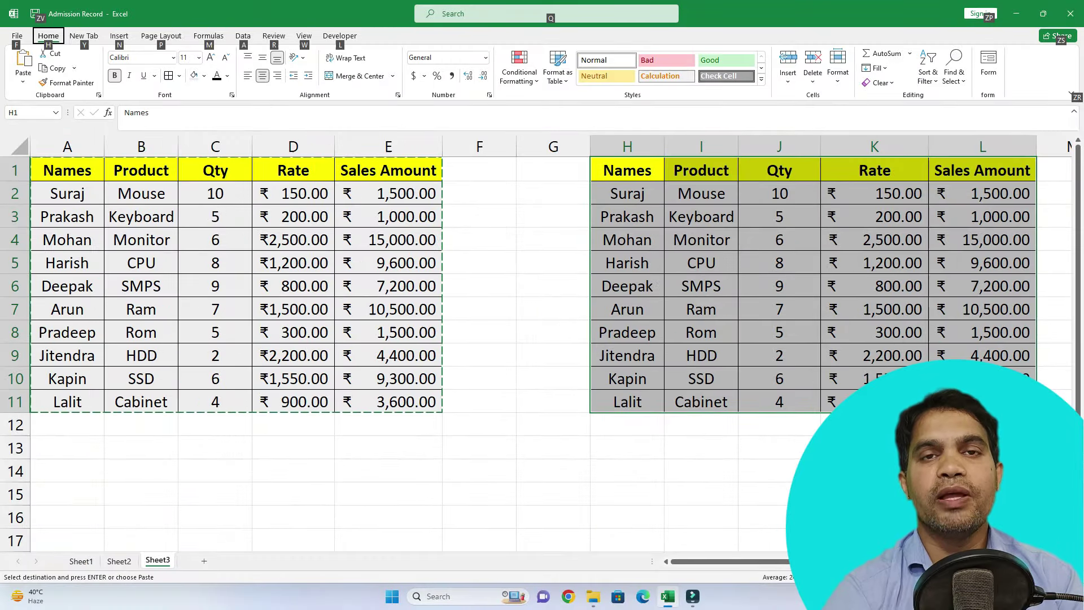
click(874, 239)
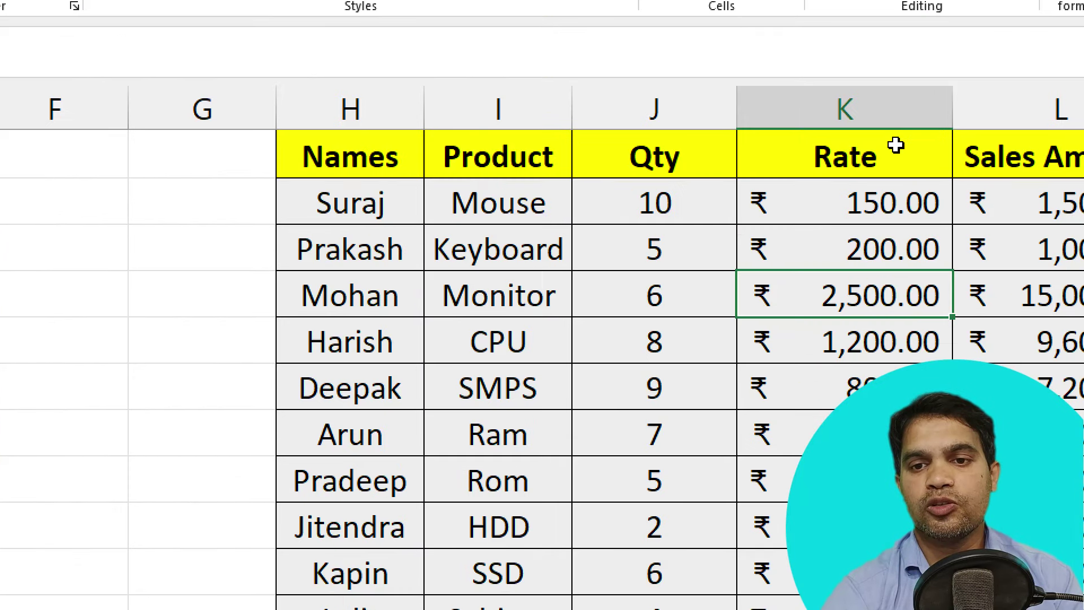
click(822, 207)
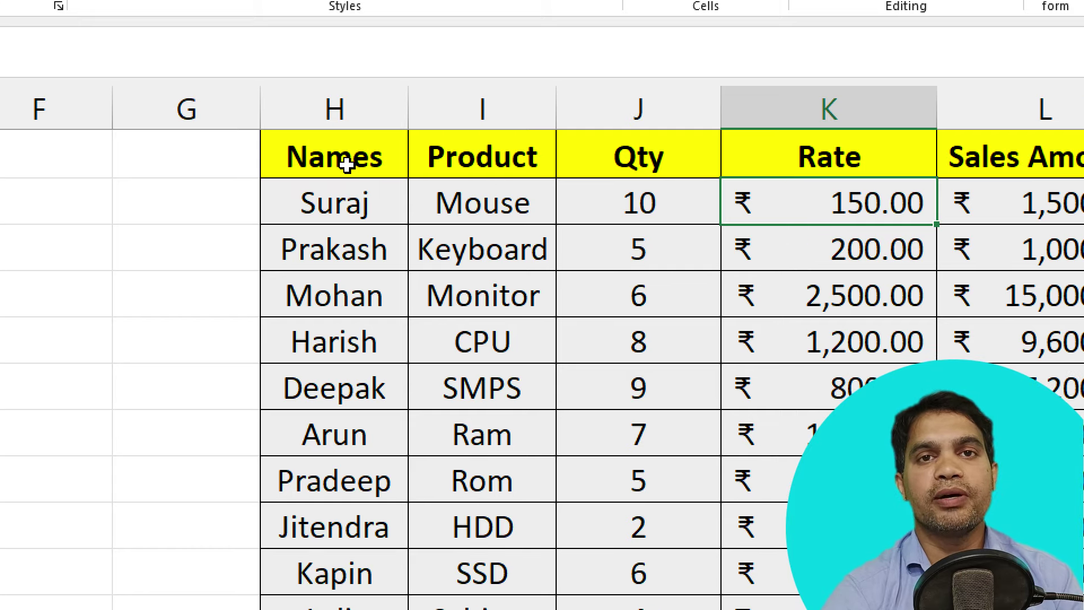
drag(346, 163, 951, 343)
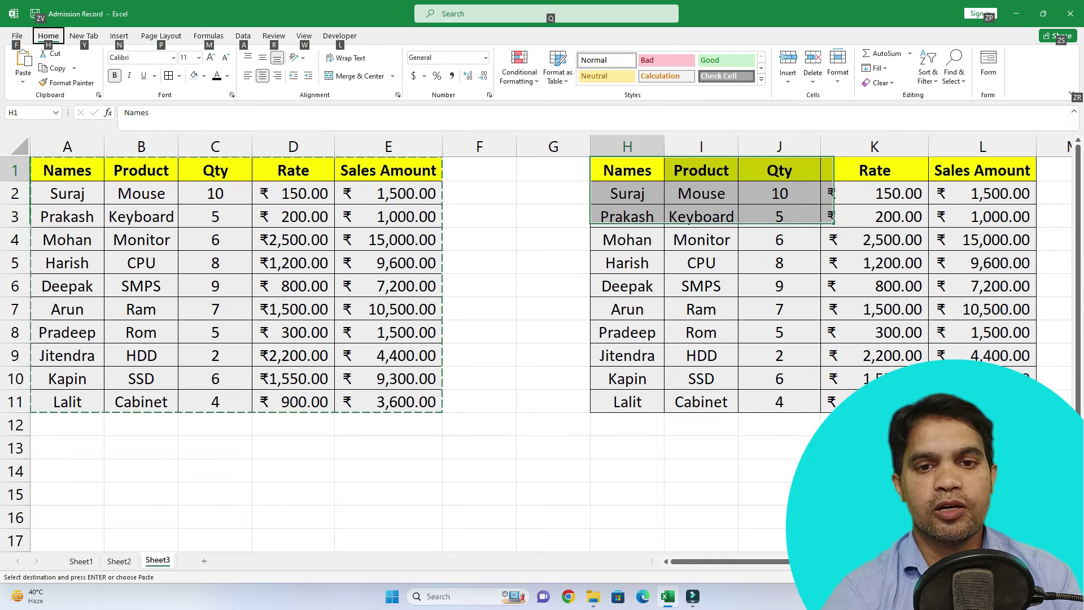
mouse_move(678, 391)
mouse_down()
mouse_move(982, 425)
mouse_move(982, 447)
mouse_up()
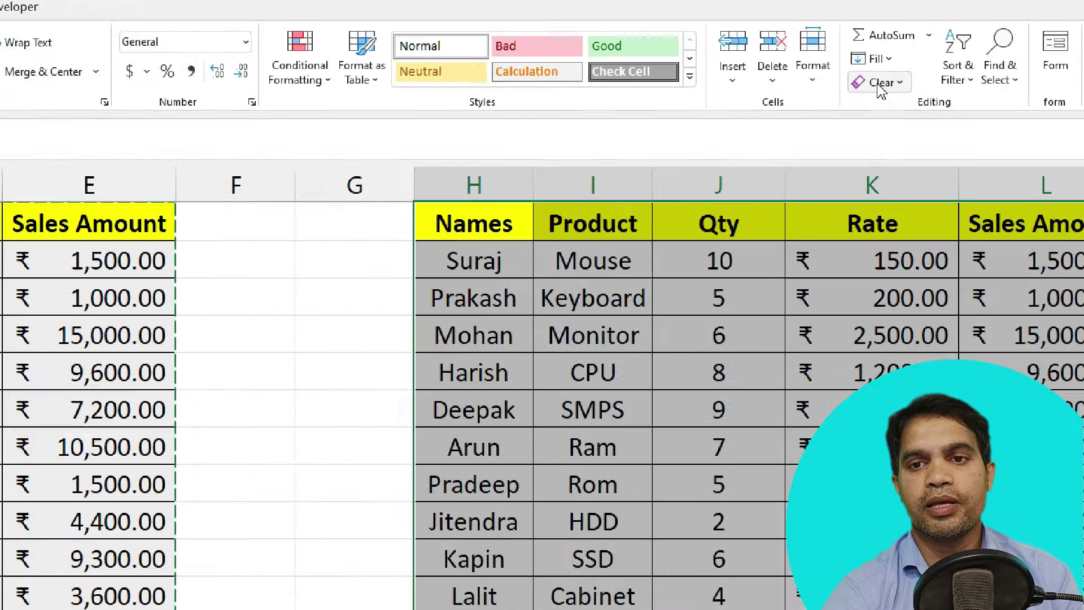
click(879, 83)
click(892, 119)
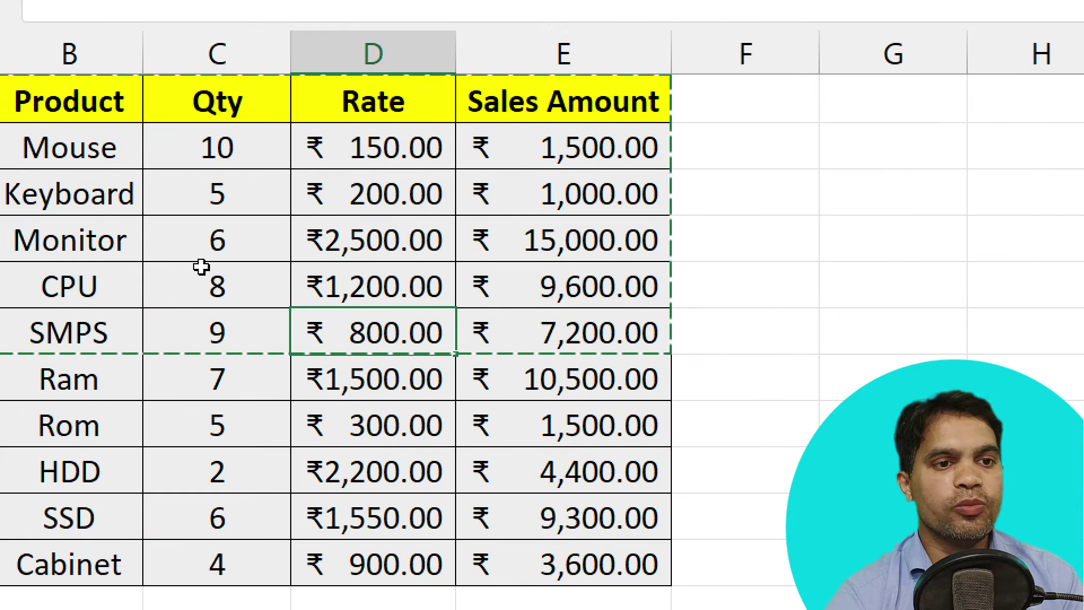
Paste only the sales table's formatting at H1, giving yellow headers and borders without values.
click(202, 266)
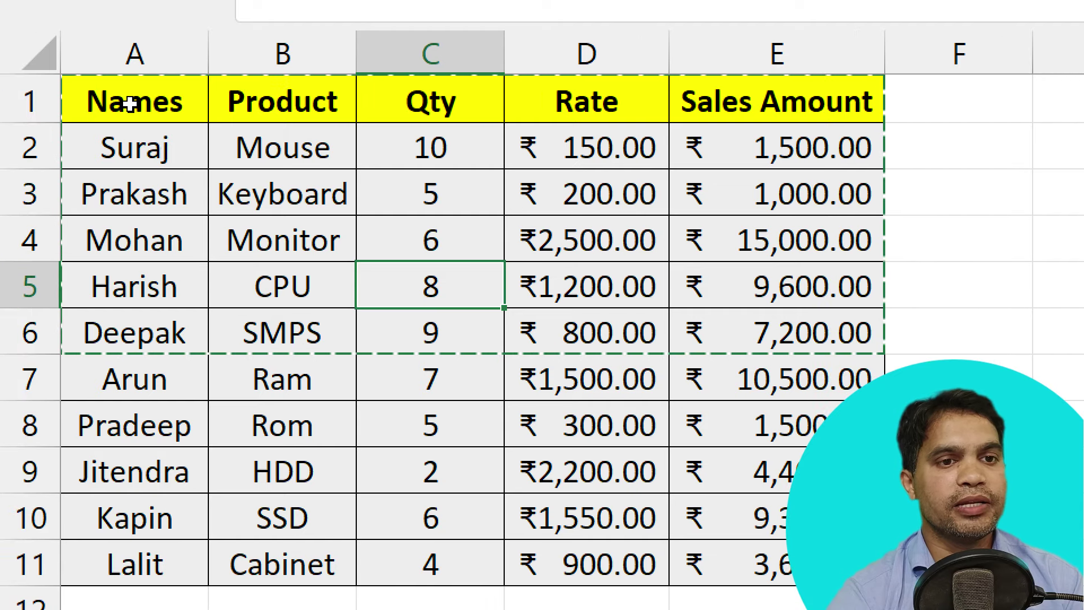
drag(128, 102, 845, 104)
drag(110, 148, 735, 530)
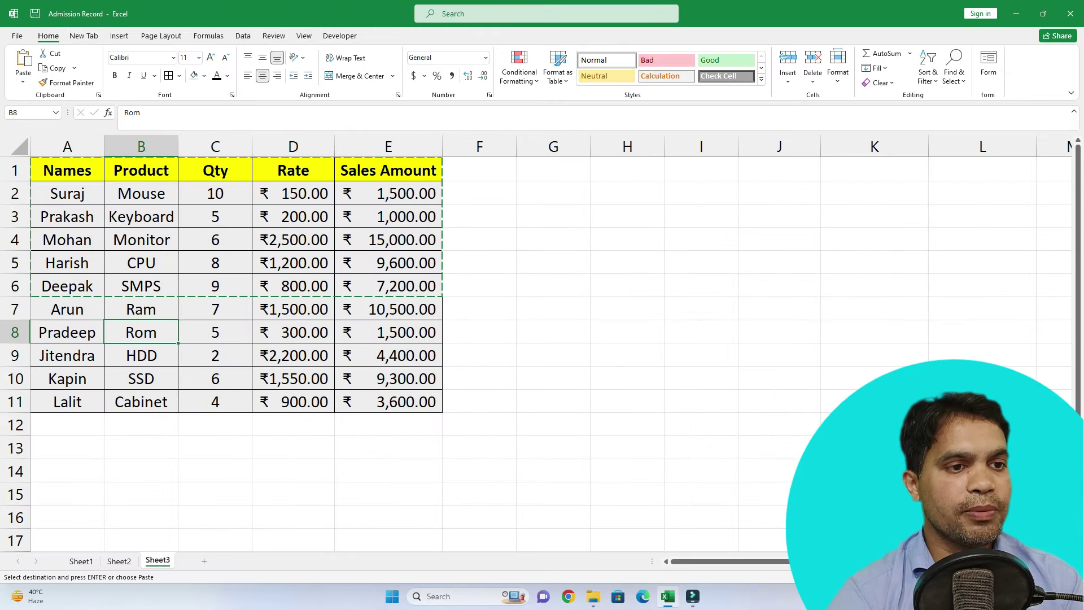
mouse_move(67, 170)
mouse_down()
mouse_move(215, 216)
mouse_move(389, 401)
mouse_up()
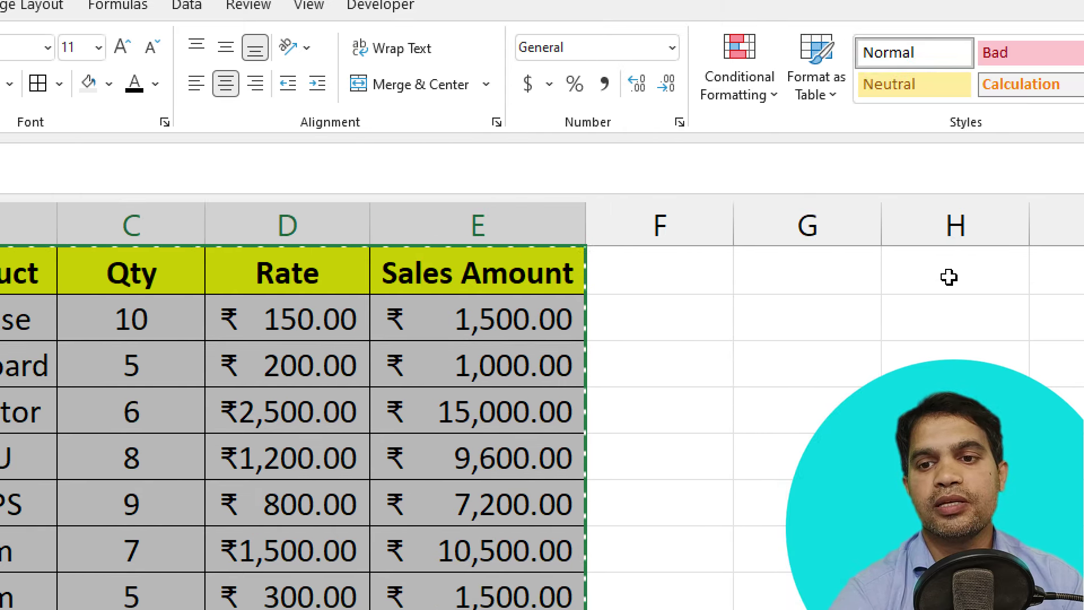
click(947, 277)
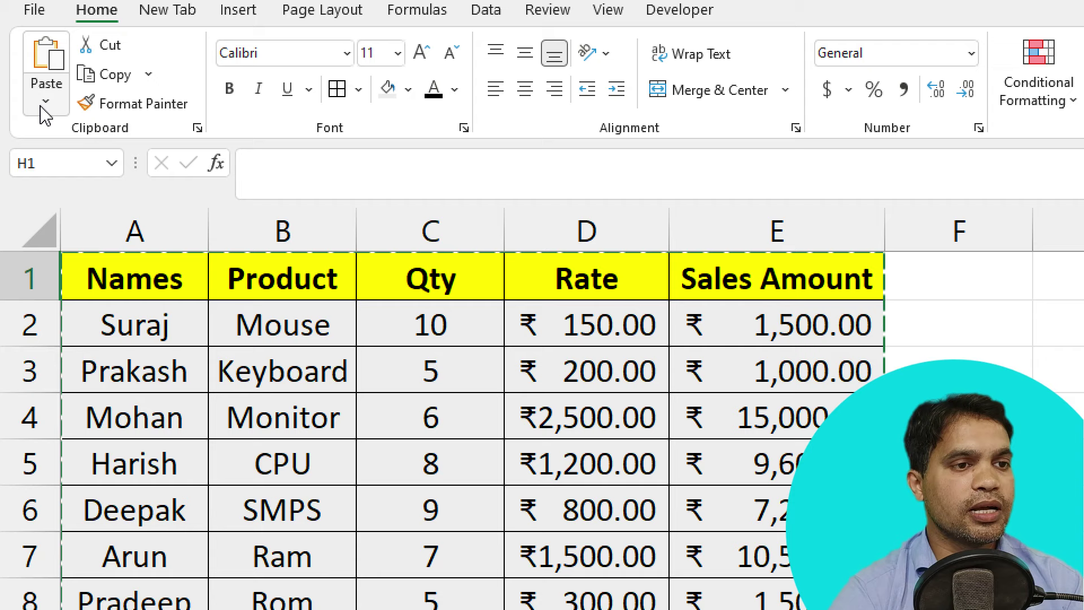
click(45, 101)
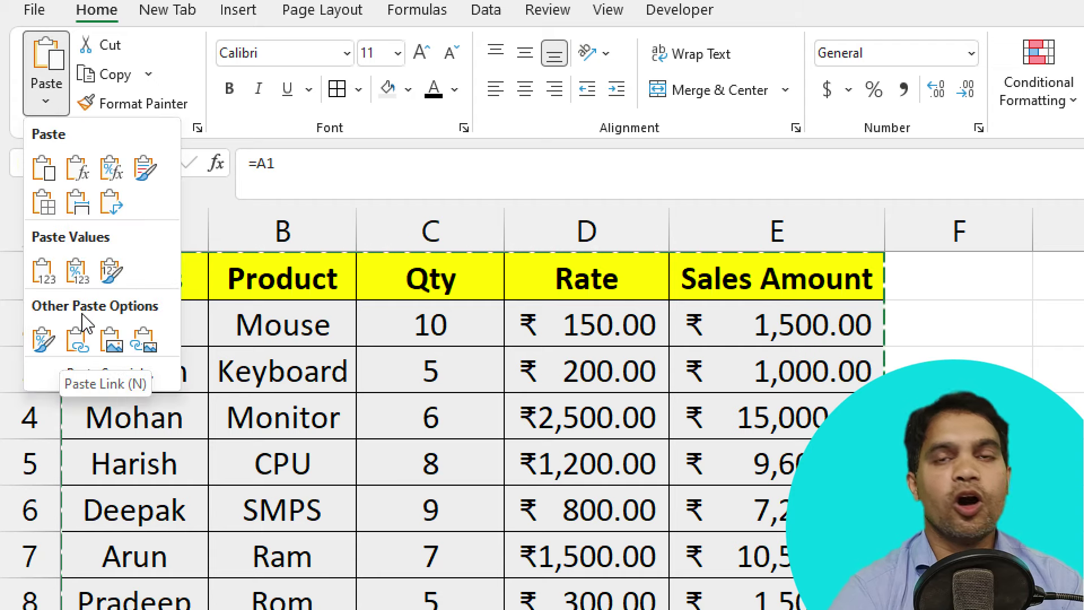
click(42, 342)
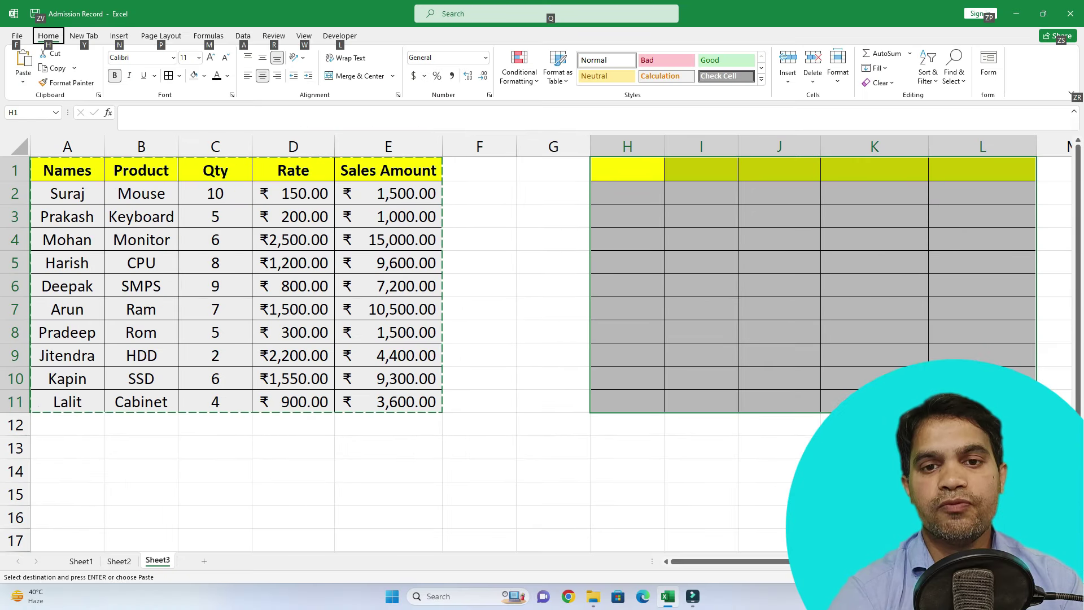
Clear all contents and formatting from the pasted block H1:L12.
click(627, 169)
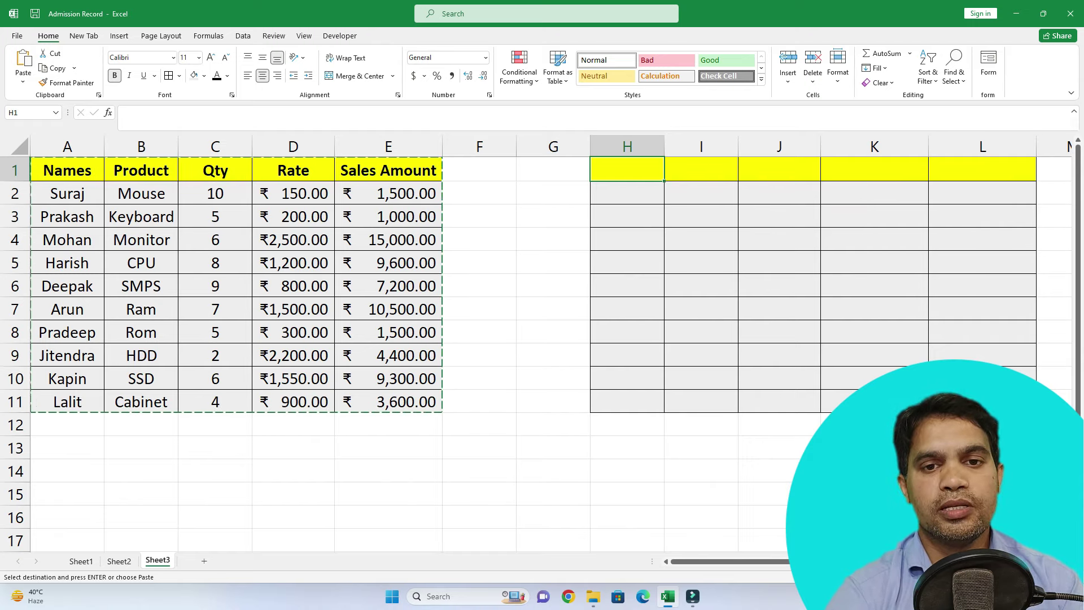
drag(626, 169, 983, 425)
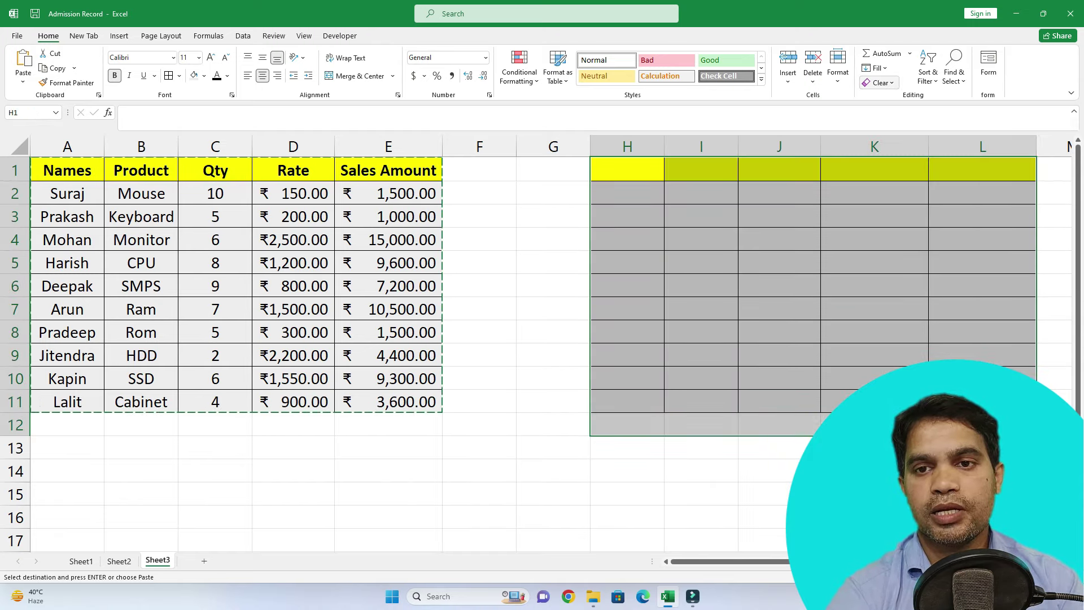
click(879, 82)
click(903, 126)
click(293, 263)
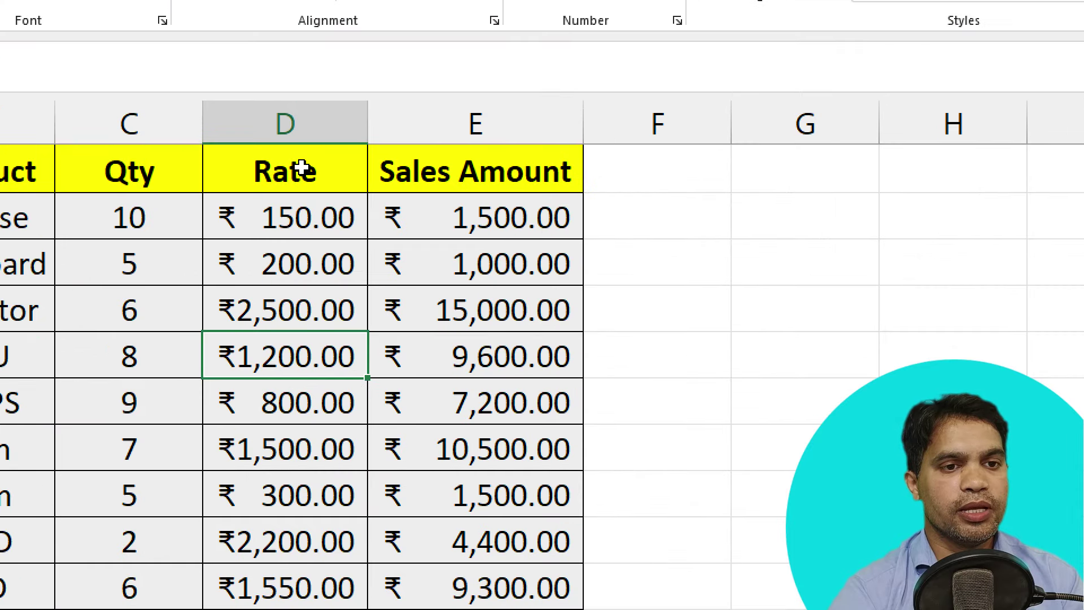
Copy the Rate column D1:D11 and paste it as a live link at H1.
drag(296, 170, 302, 311)
drag(302, 457, 294, 606)
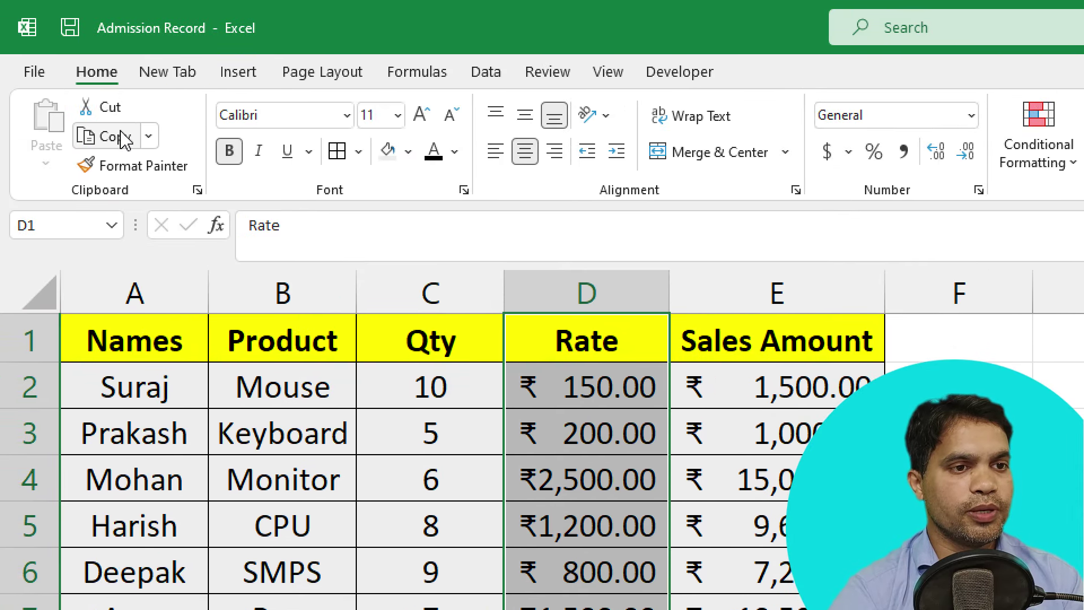
click(121, 138)
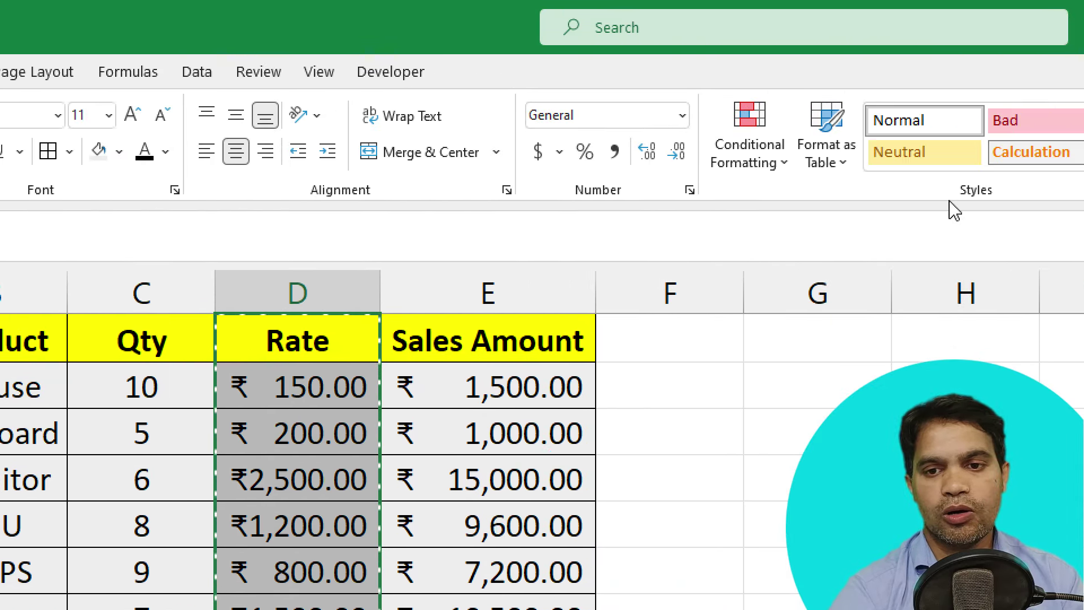
click(854, 350)
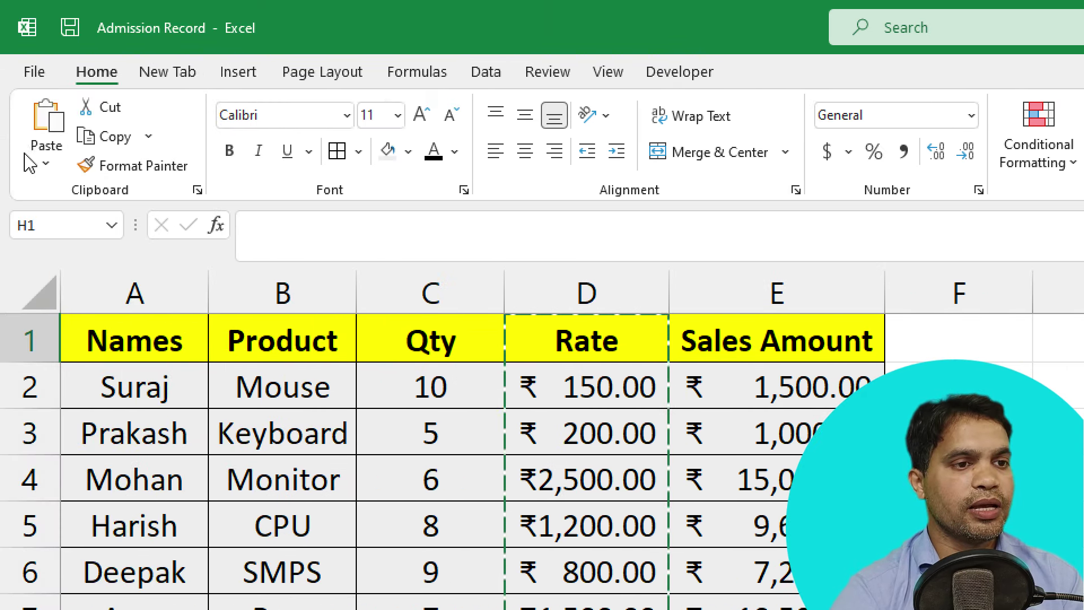
click(46, 162)
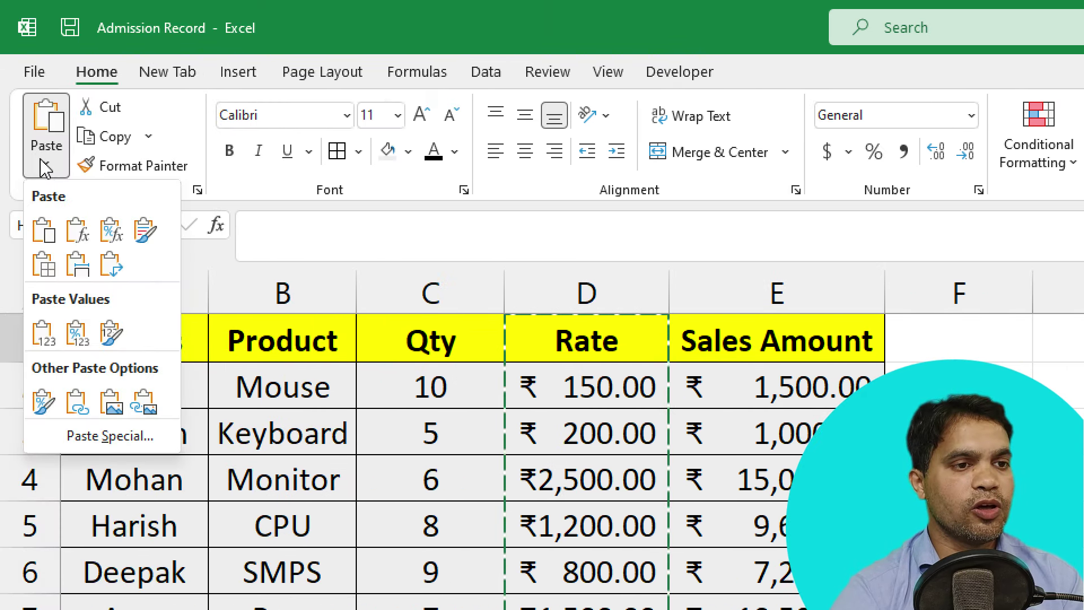
click(78, 406)
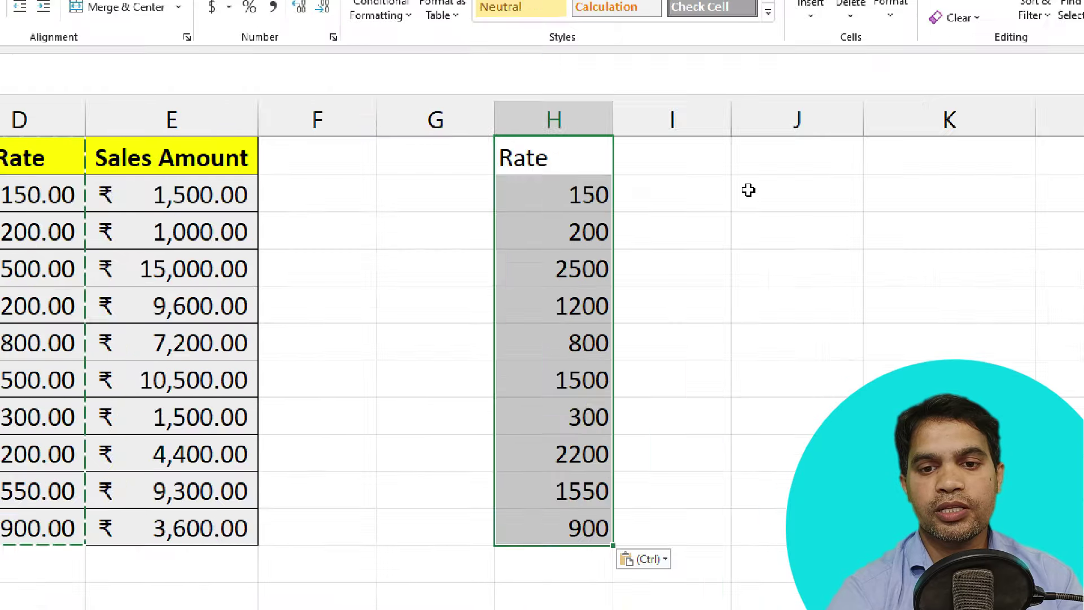
key(alt)
click(627, 170)
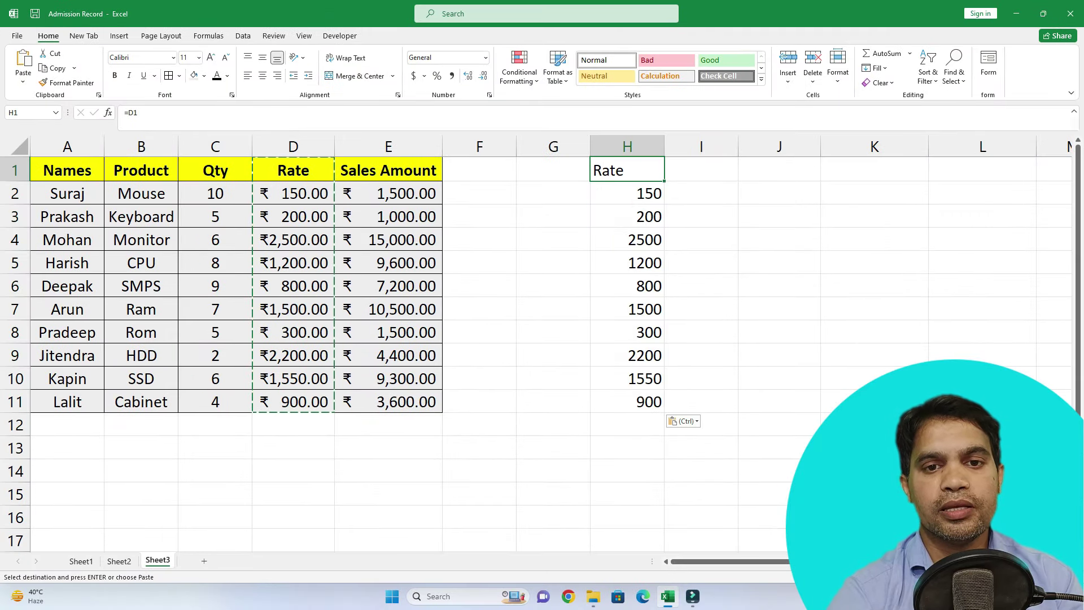
key(shift+Down)
key(shift+Down)
key(shift+Down)
key(shift+Down)
key(shift+Down)
key(shift+Down)
key(shift+Down)
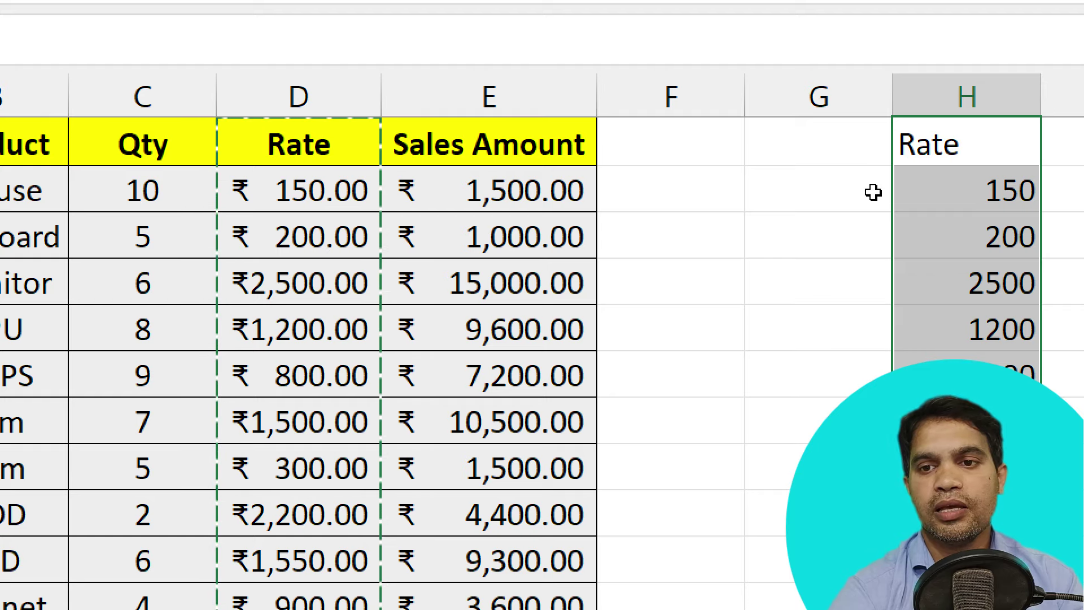
click(960, 191)
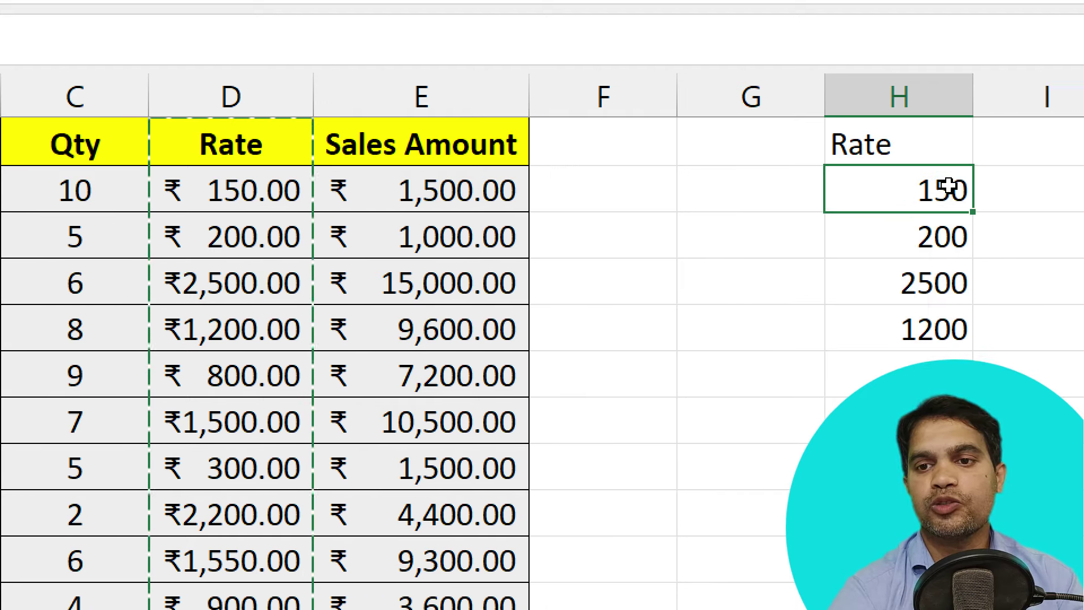
Change the Mouse rate in D2 to 200 and confirm H2 shows 200.
click(234, 191)
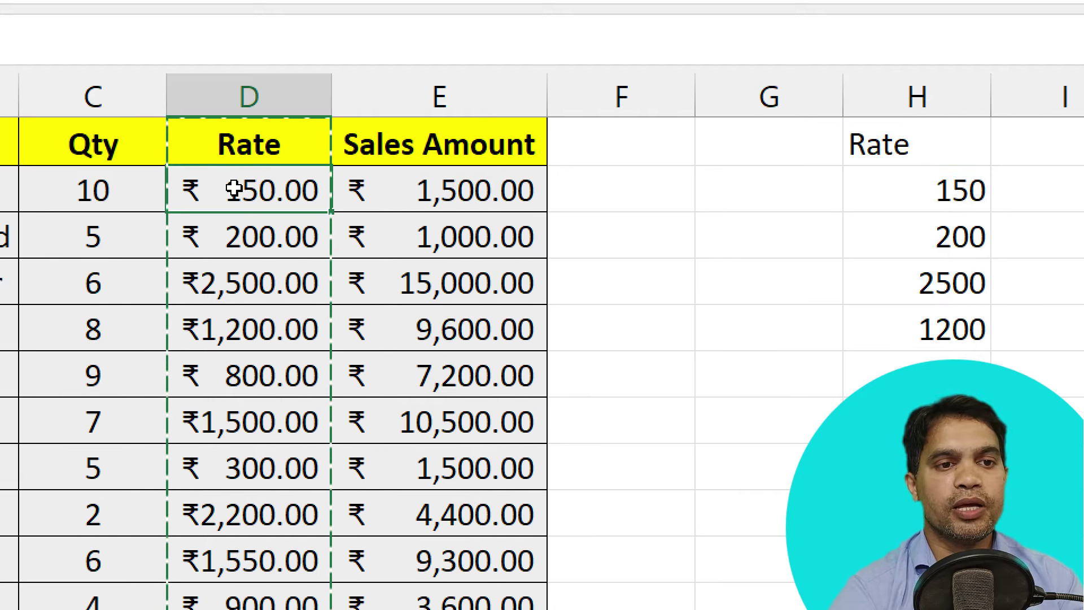
text(20)
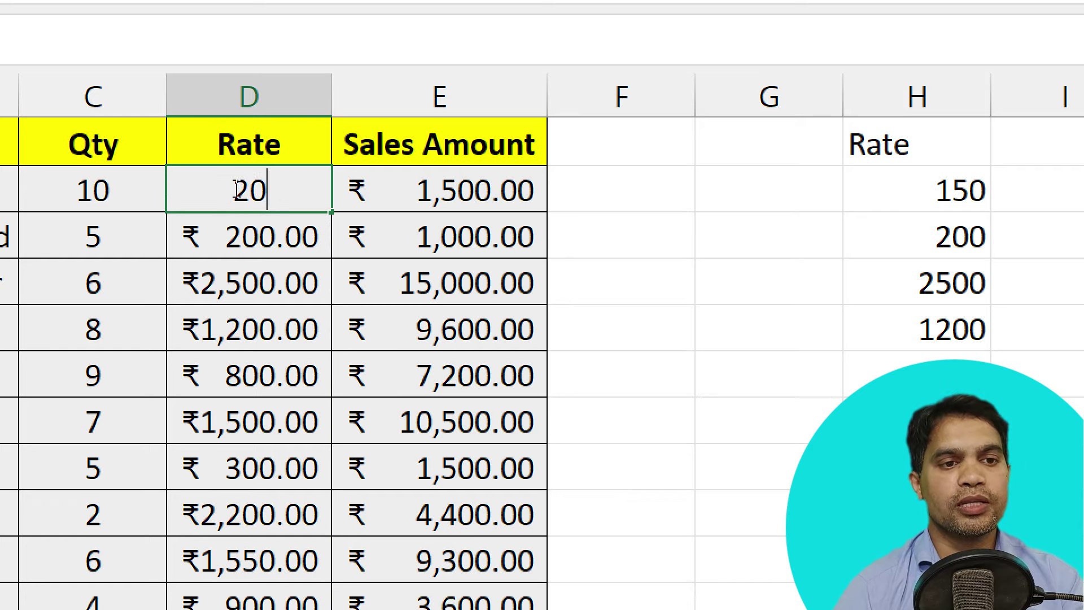
text(0)
key(Return)
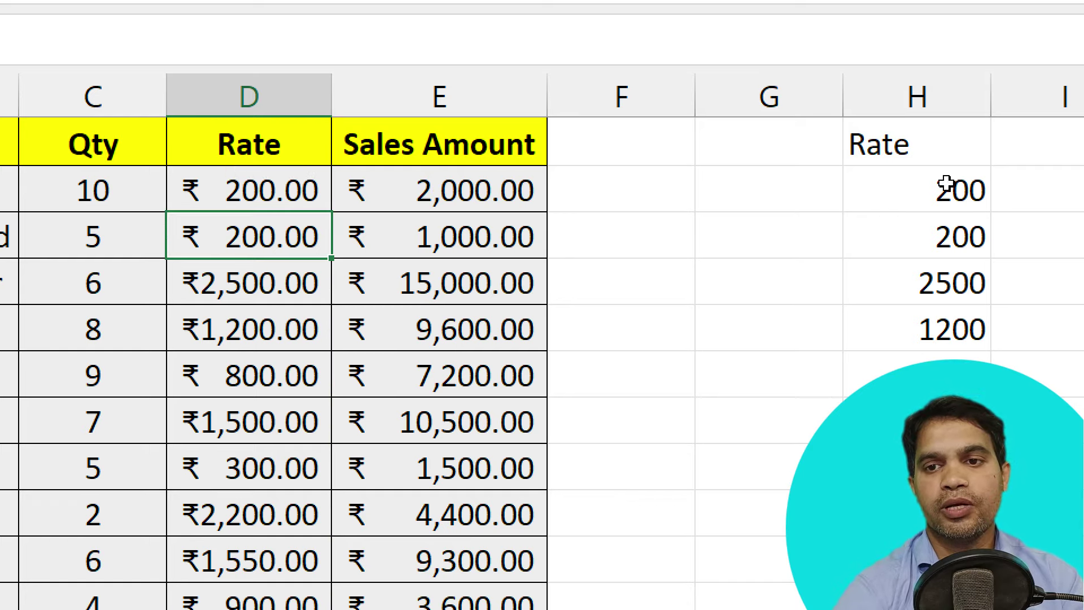
click(946, 186)
click(946, 234)
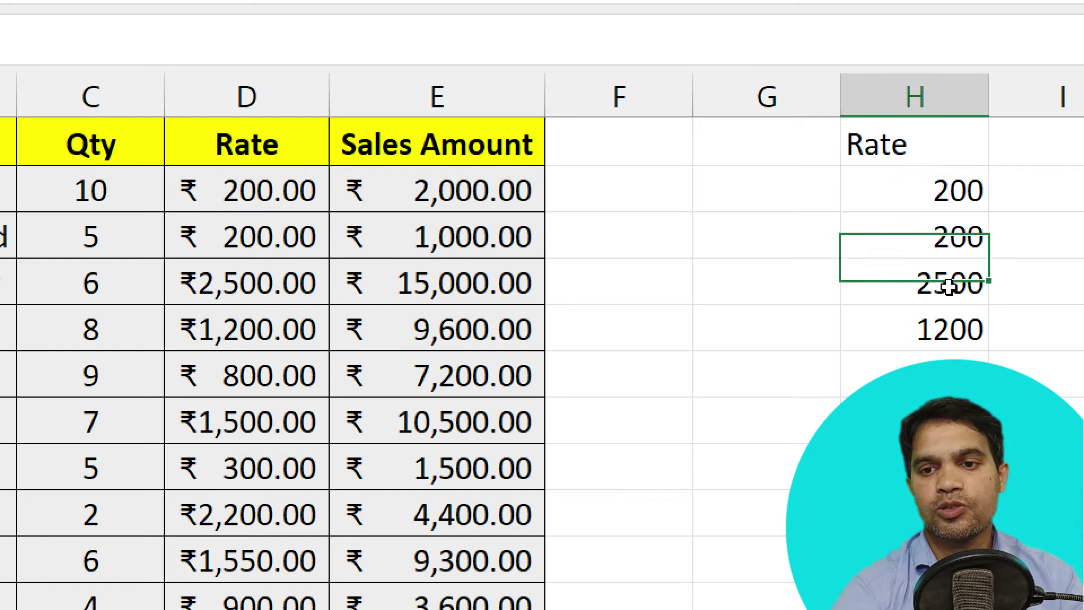
click(937, 282)
Change the Monitor rate in D4 to 4000 and confirm H4 shows 4000.
click(200, 284)
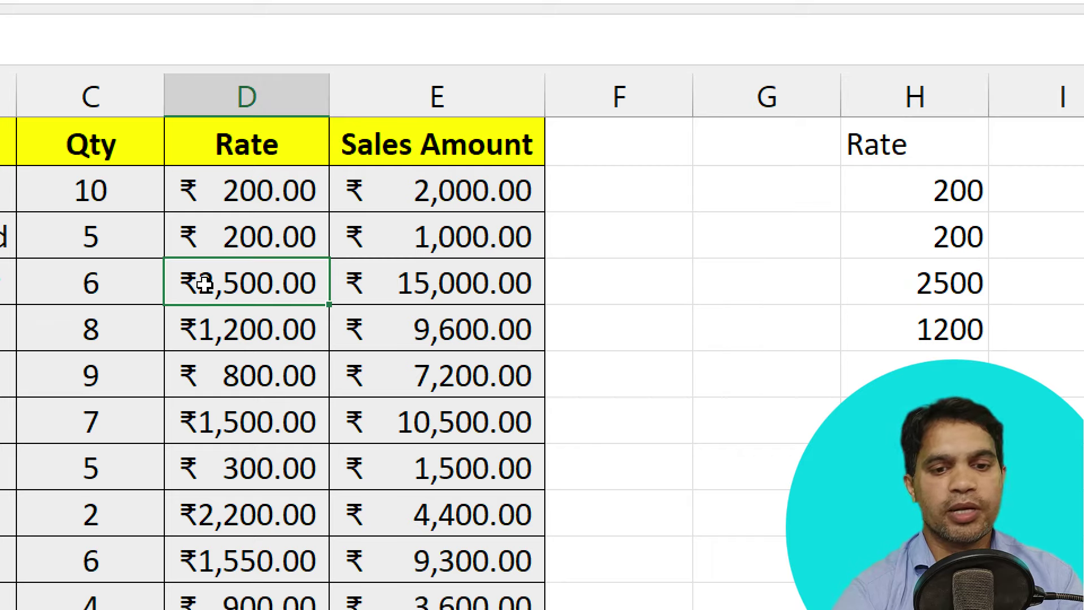
double_click(204, 283)
text(400)
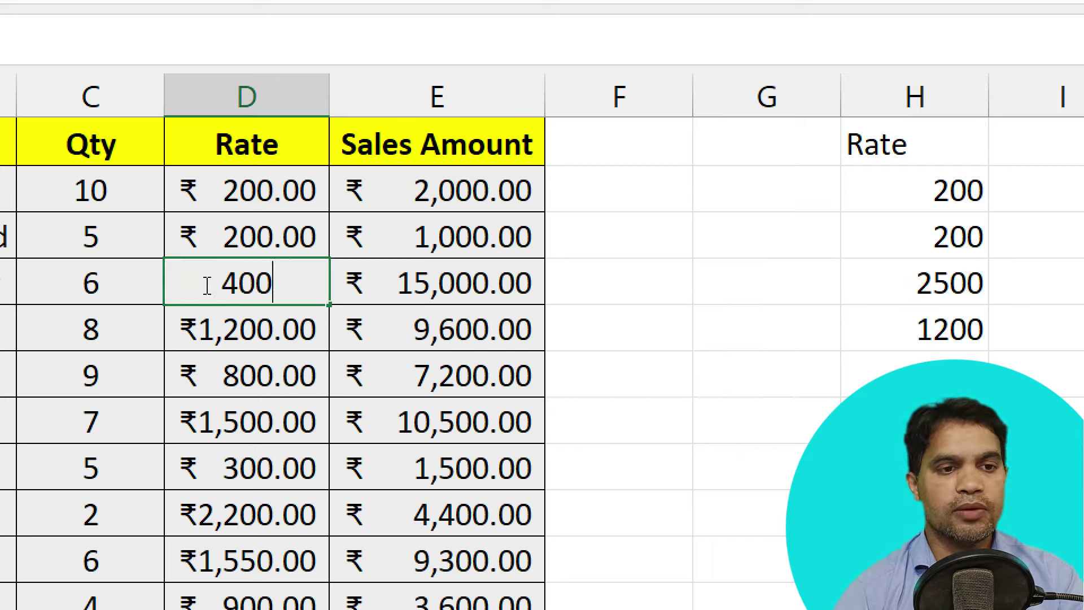
text(0)
key(Return)
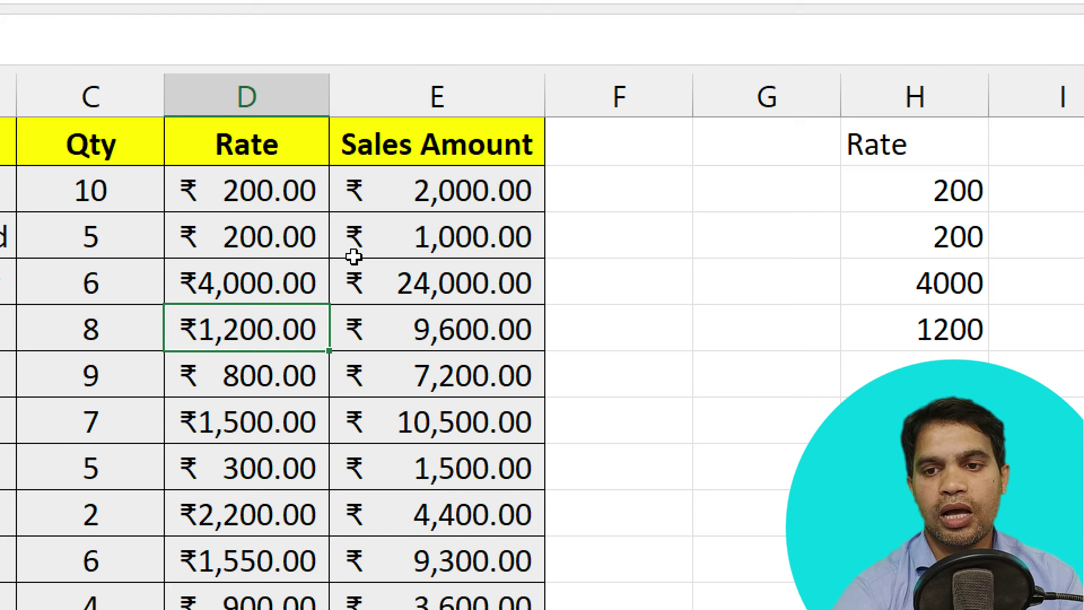
click(932, 283)
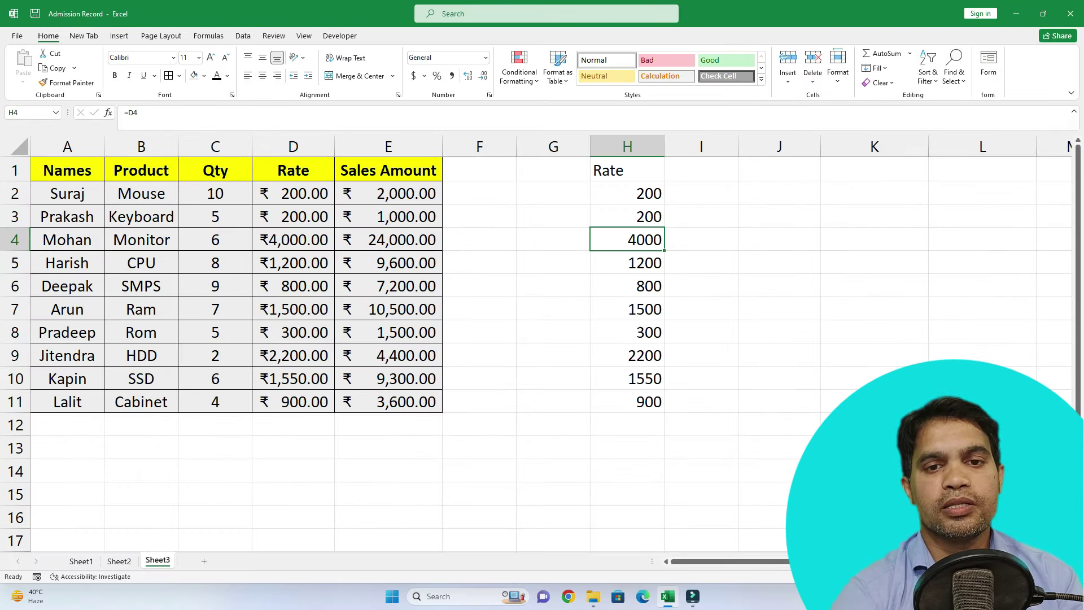
Clear everything from the linked cells H1:H12.
drag(626, 170, 626, 425)
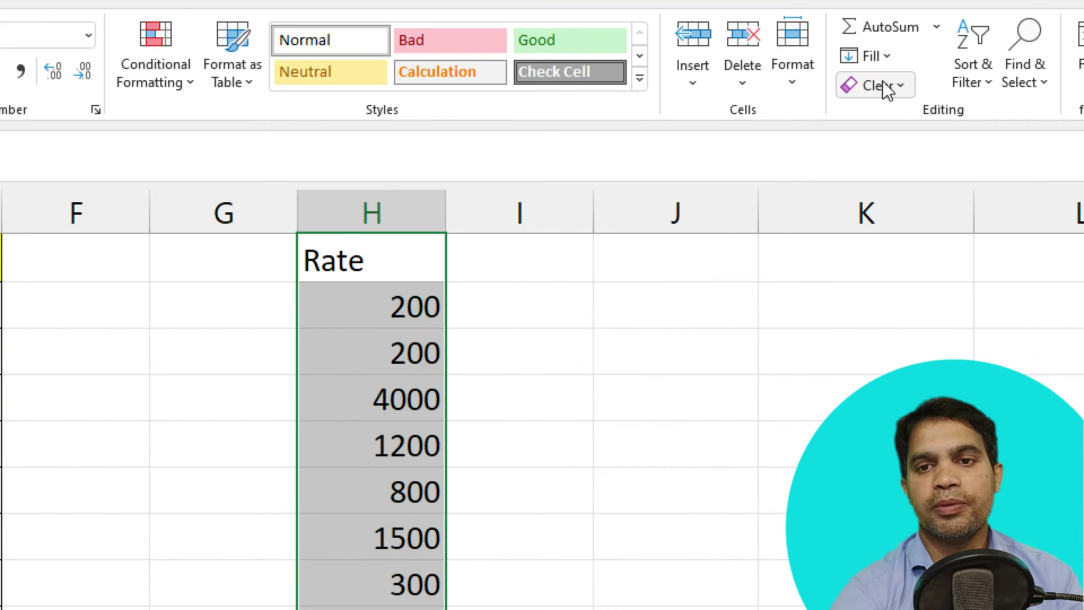
click(888, 90)
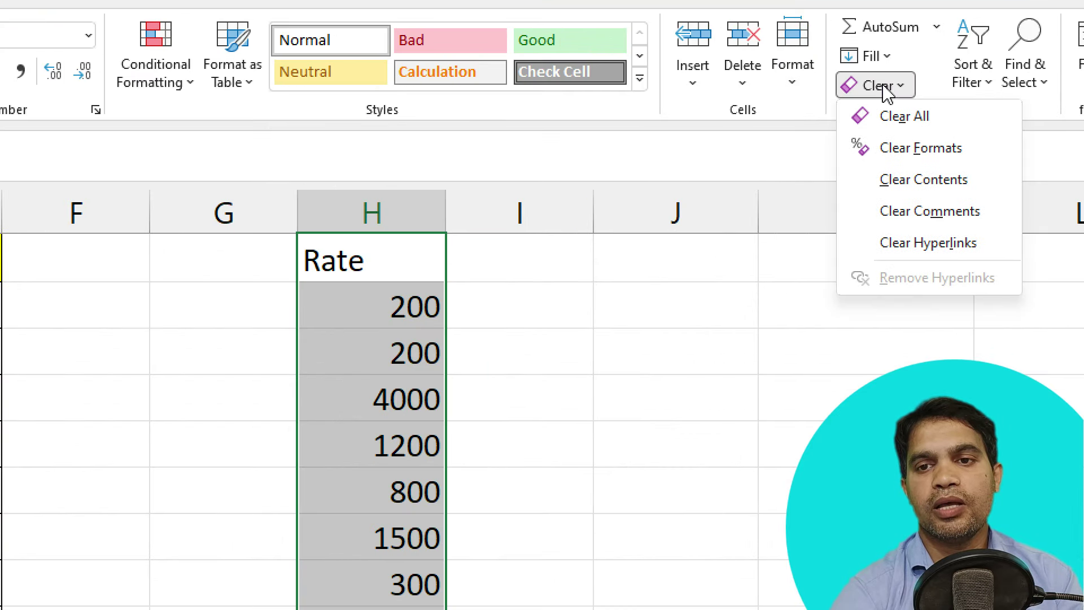
click(895, 115)
key(alt)
click(215, 285)
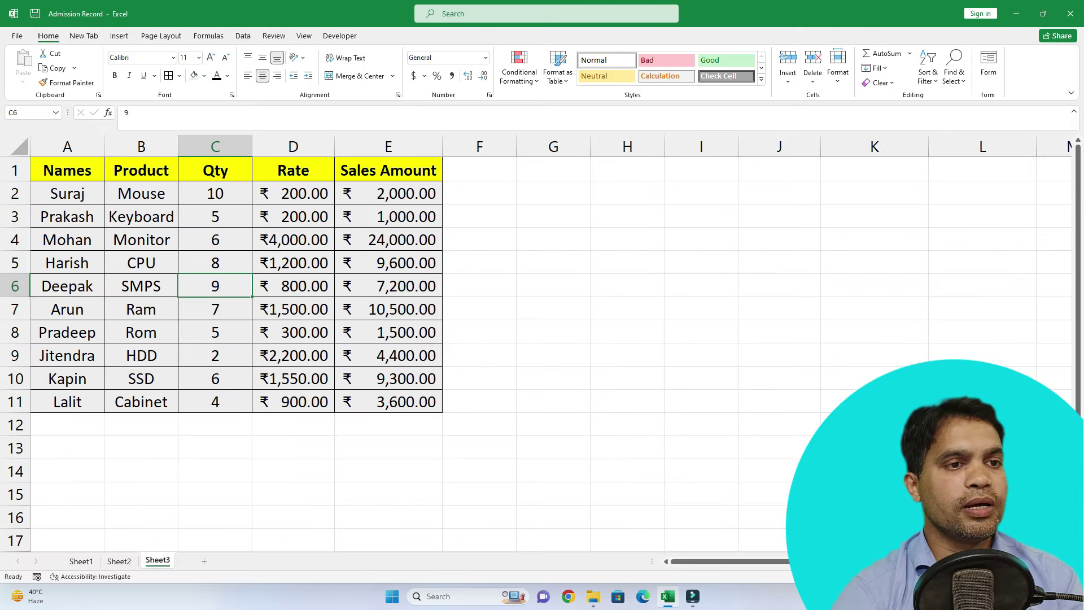
Inspect the CPU quantity in C5, the Monitor rate in D4, and the Sales Amount formula in E2.
click(216, 263)
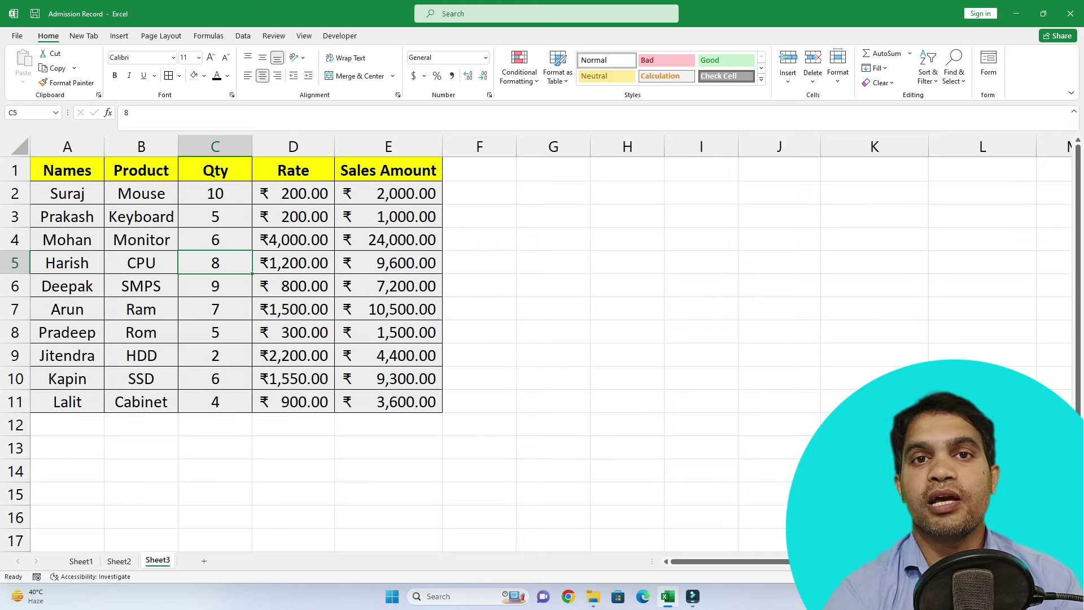
click(293, 239)
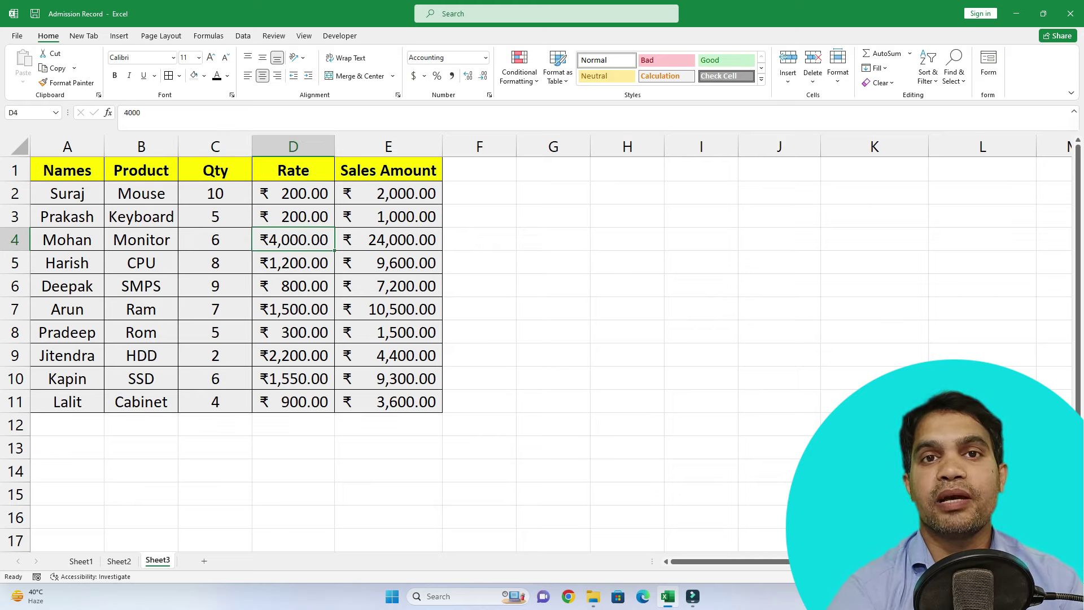
key(Up)
key(Up)
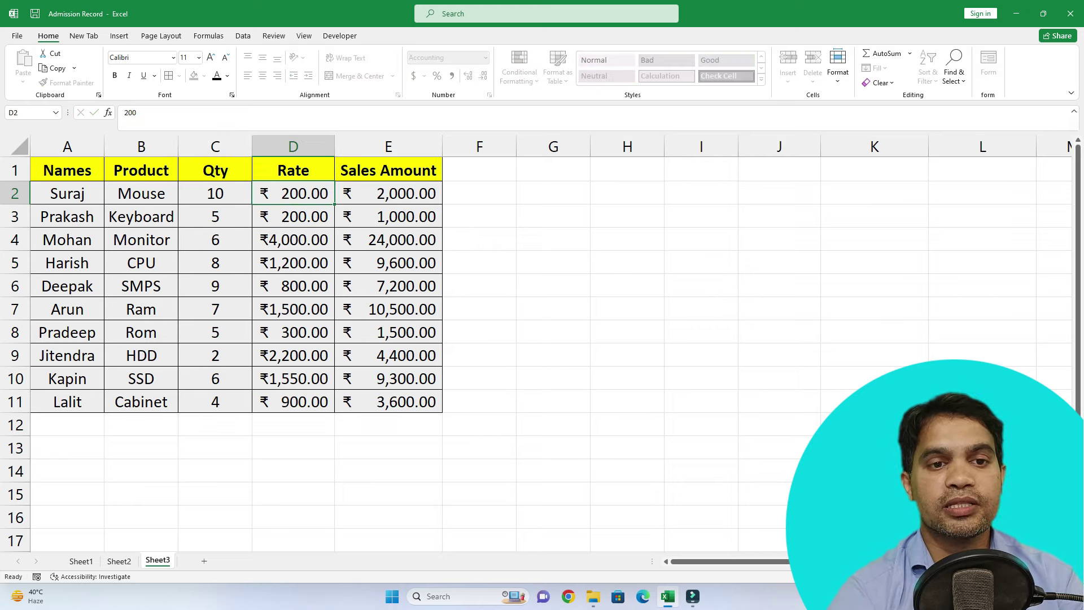
key(Right)
key(F2)
key(Return)
key(Return)
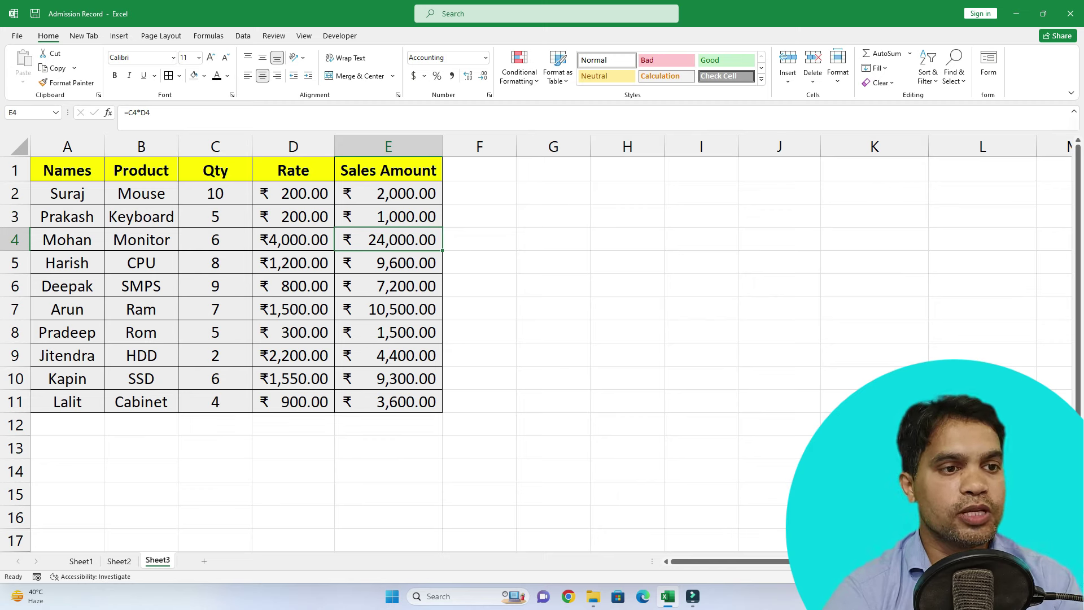
Select the top table rows starting from A1.
key(Home)
key(ctrl+Home)
key(shift+Down)
key(shift+Right)
key(shift+Right)
key(shift+Right)
key(shift+Down)
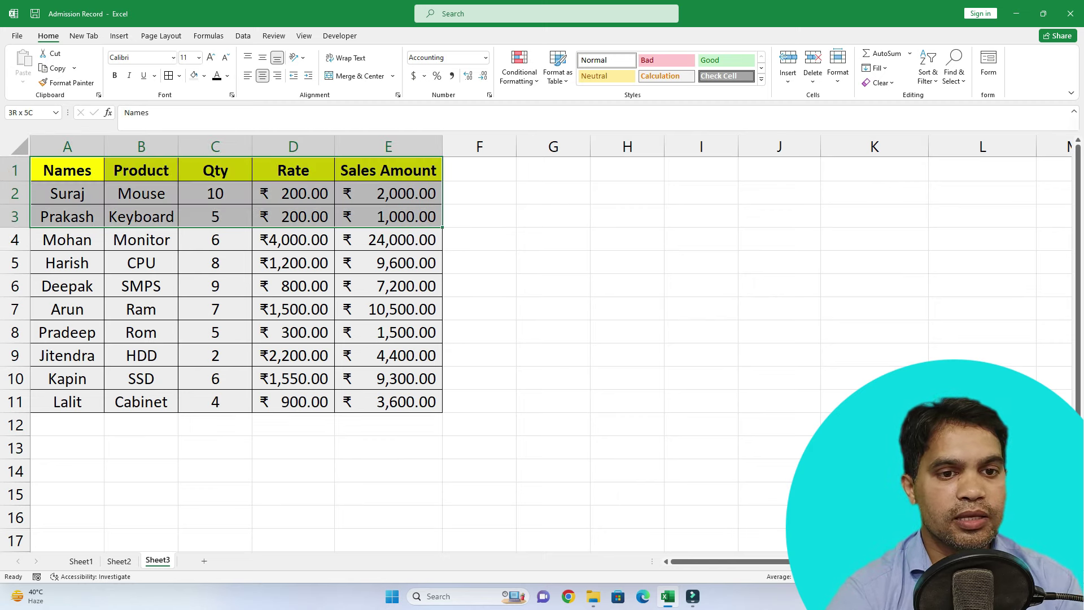
key(shift+Down)
key(shift+Down)
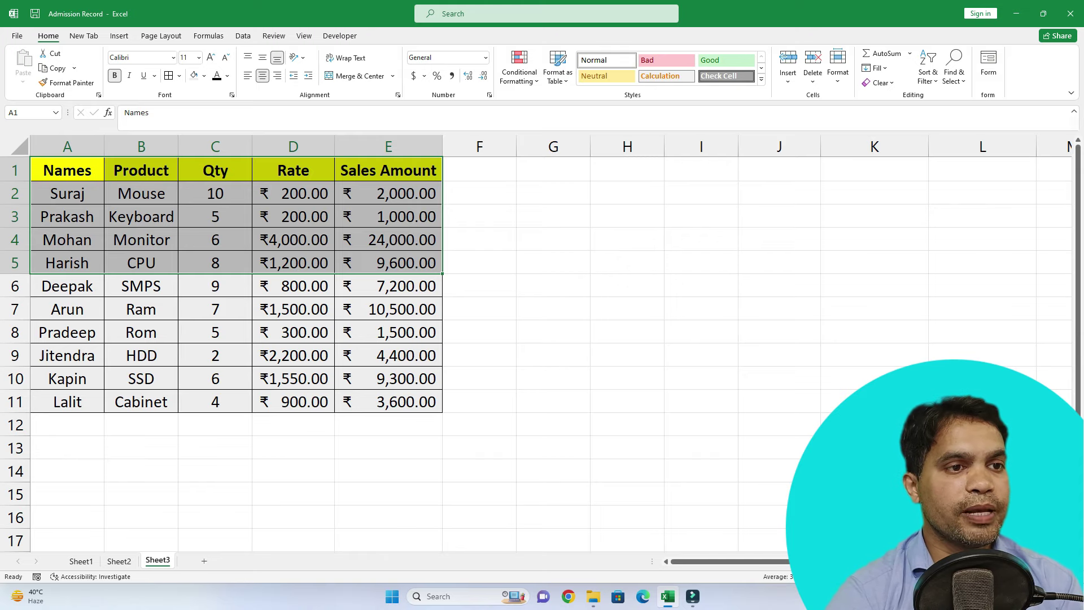
key(alt)
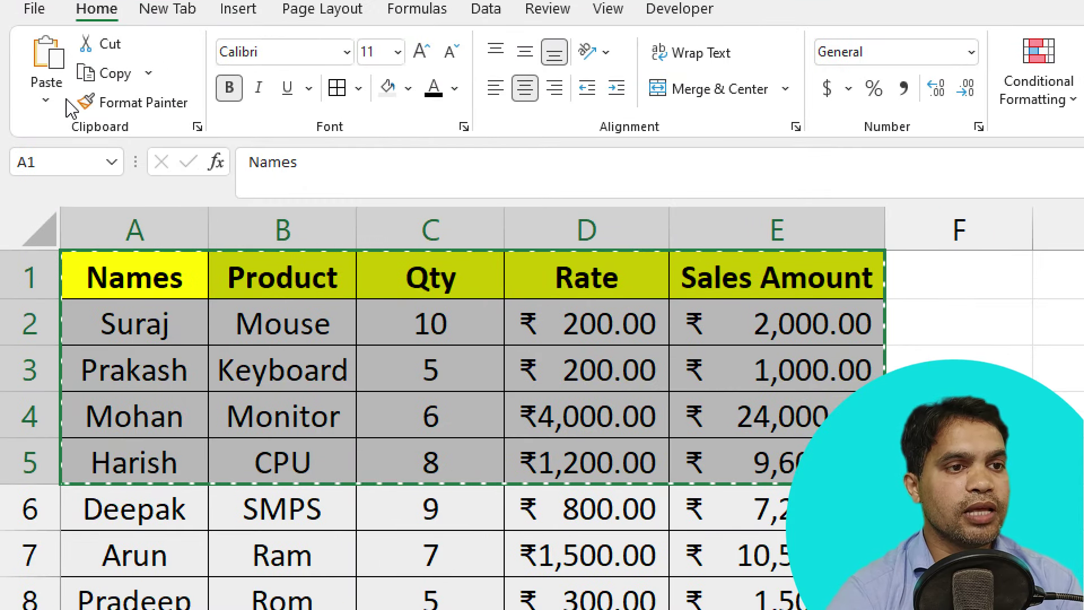
click(46, 101)
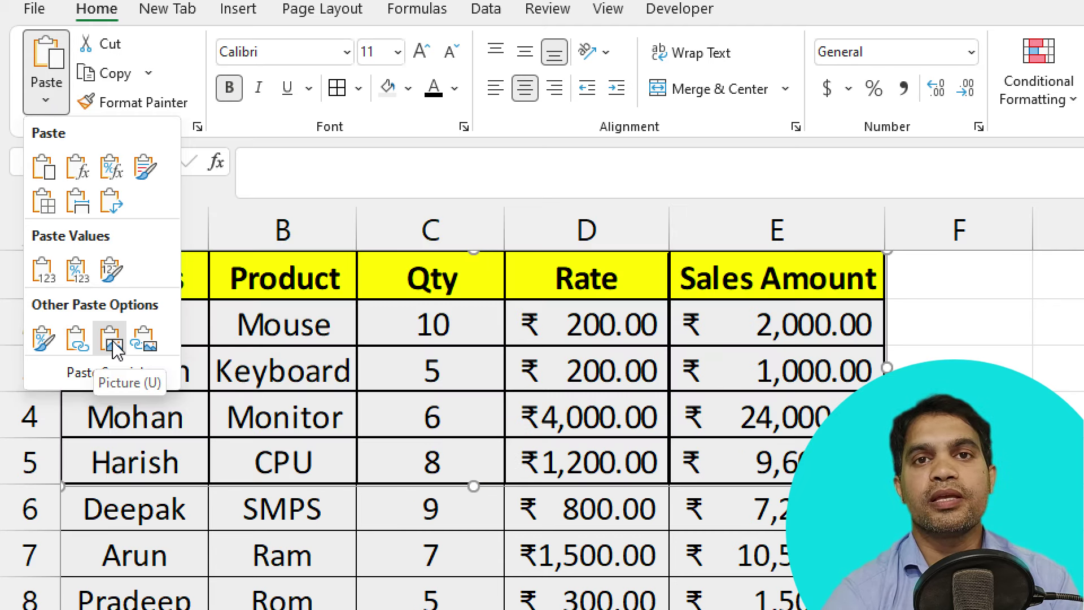
click(115, 346)
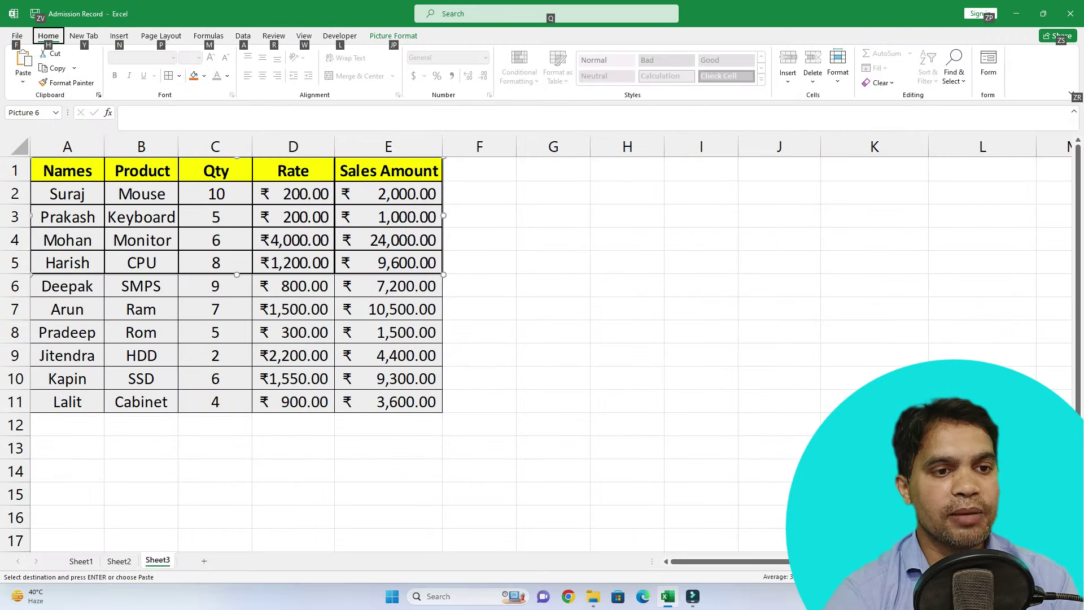
drag(91, 226, 436, 270)
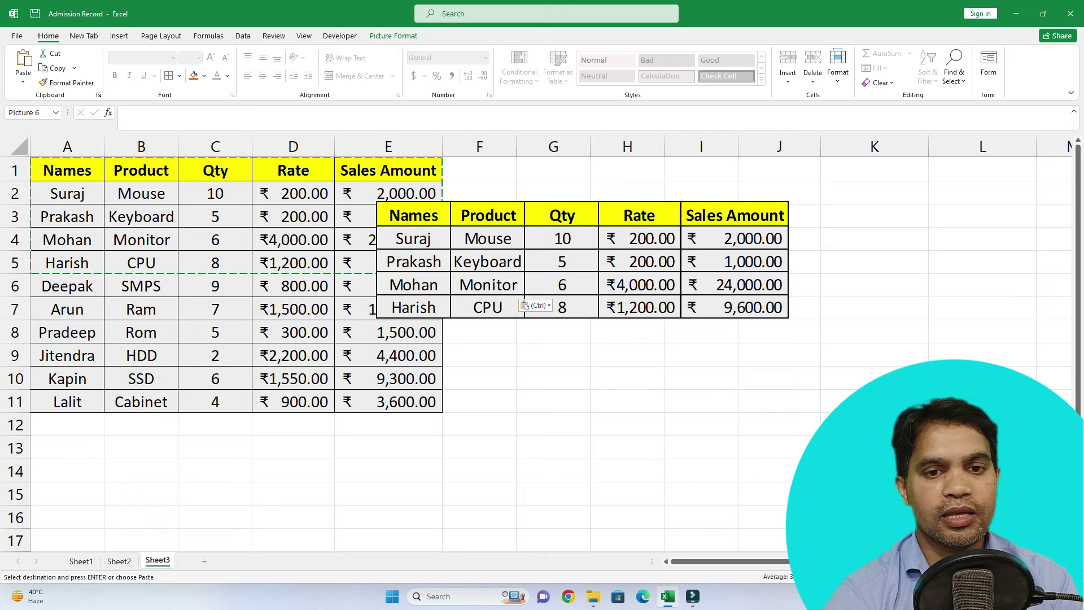
mouse_move(666, 259)
mouse_down()
mouse_move(827, 240)
mouse_move(843, 255)
mouse_up()
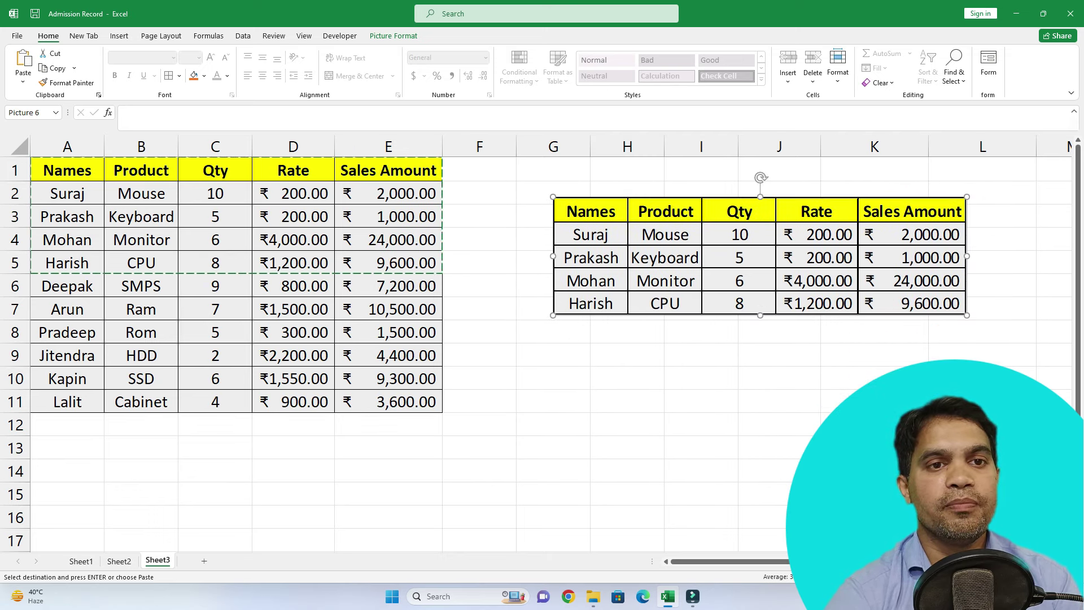
click(393, 35)
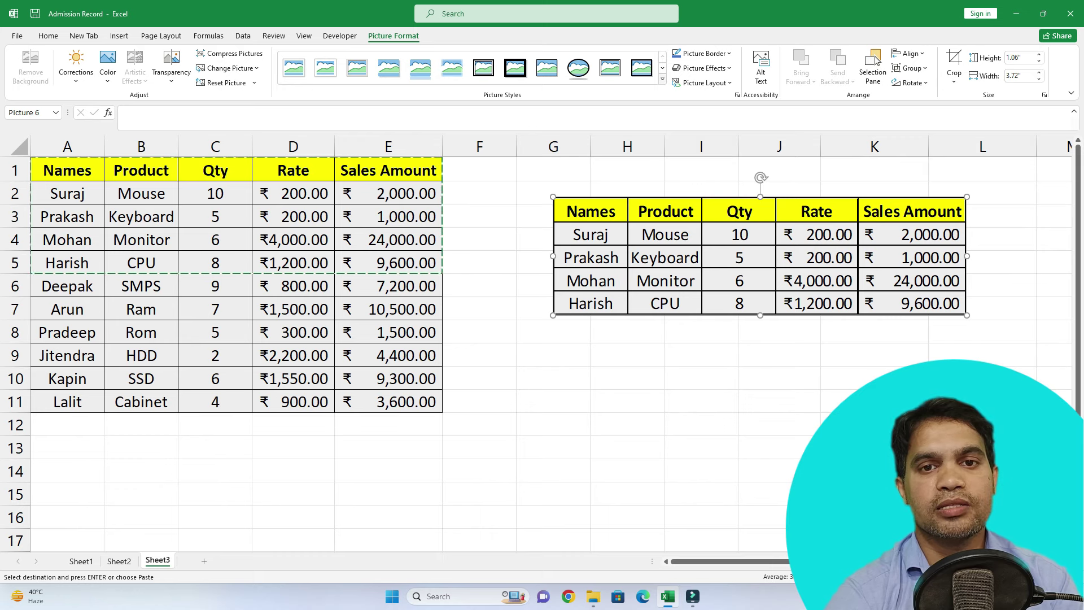
click(663, 79)
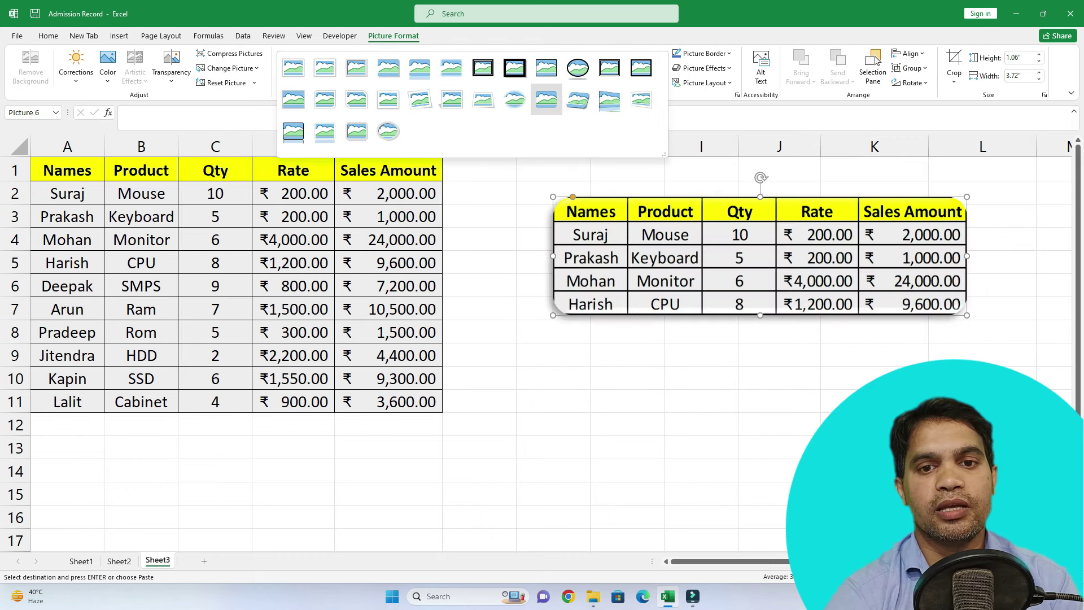
click(578, 99)
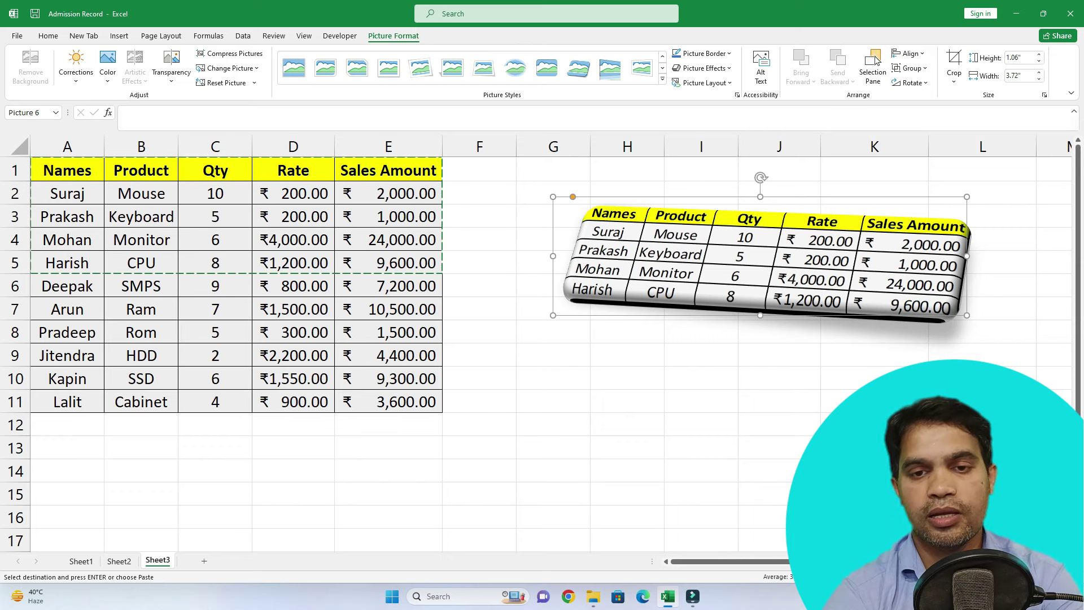
key(Delete)
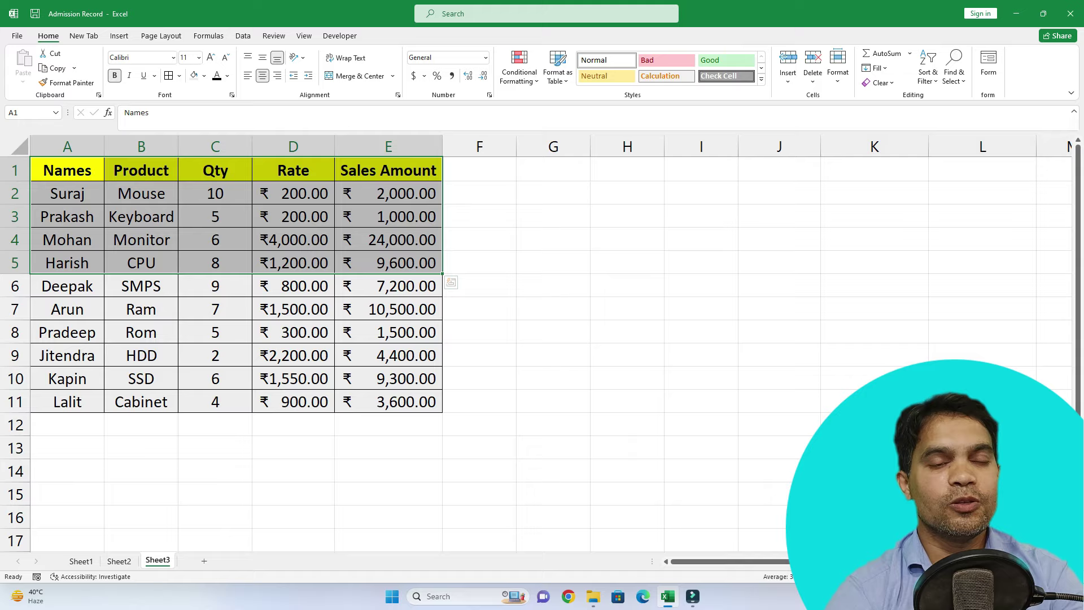
Copy A1:E6 and paste it as a linked picture placed right of the table.
click(141, 216)
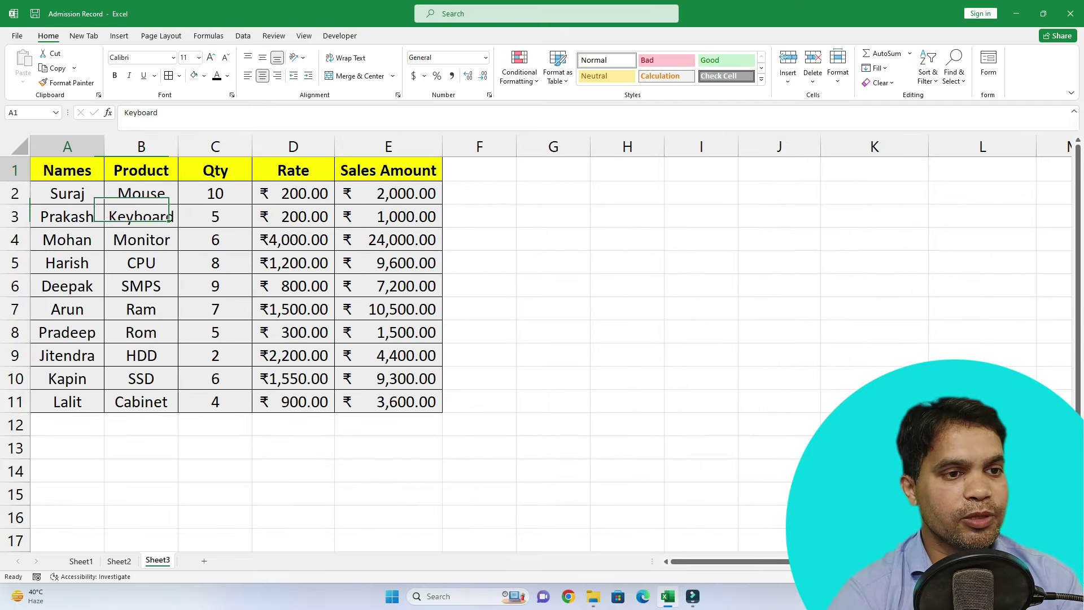
mouse_move(67, 170)
mouse_down()
mouse_move(434, 217)
mouse_move(434, 285)
mouse_up()
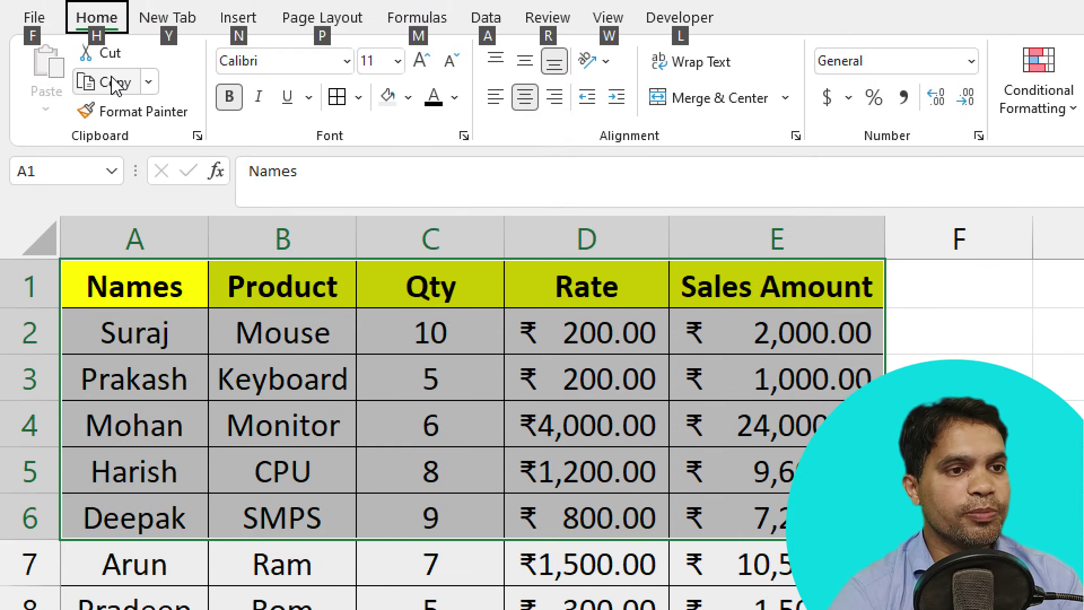
click(61, 70)
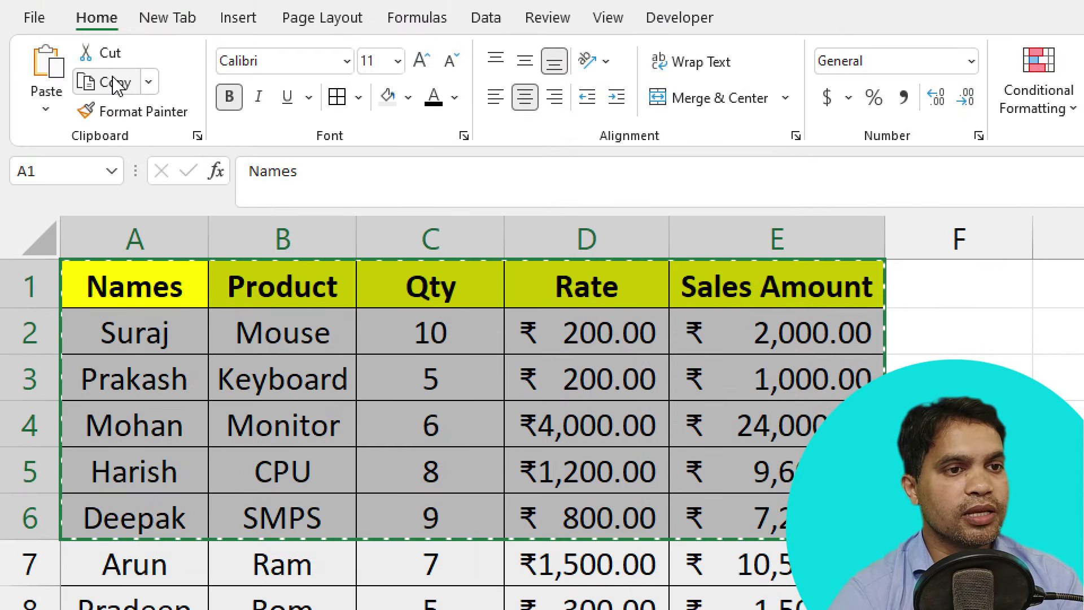
click(46, 107)
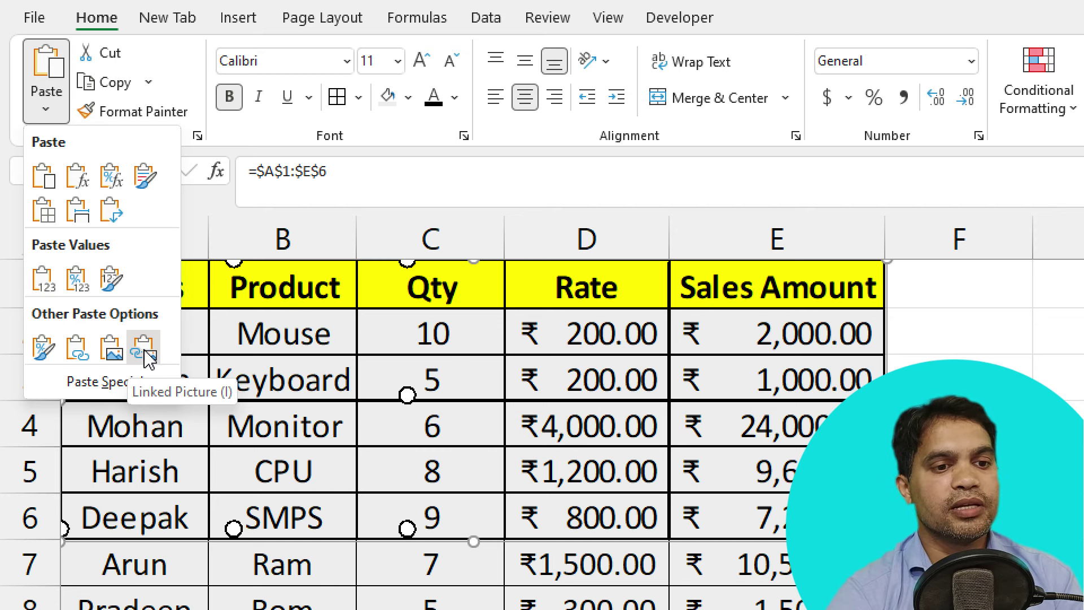
click(148, 358)
drag(226, 226, 714, 244)
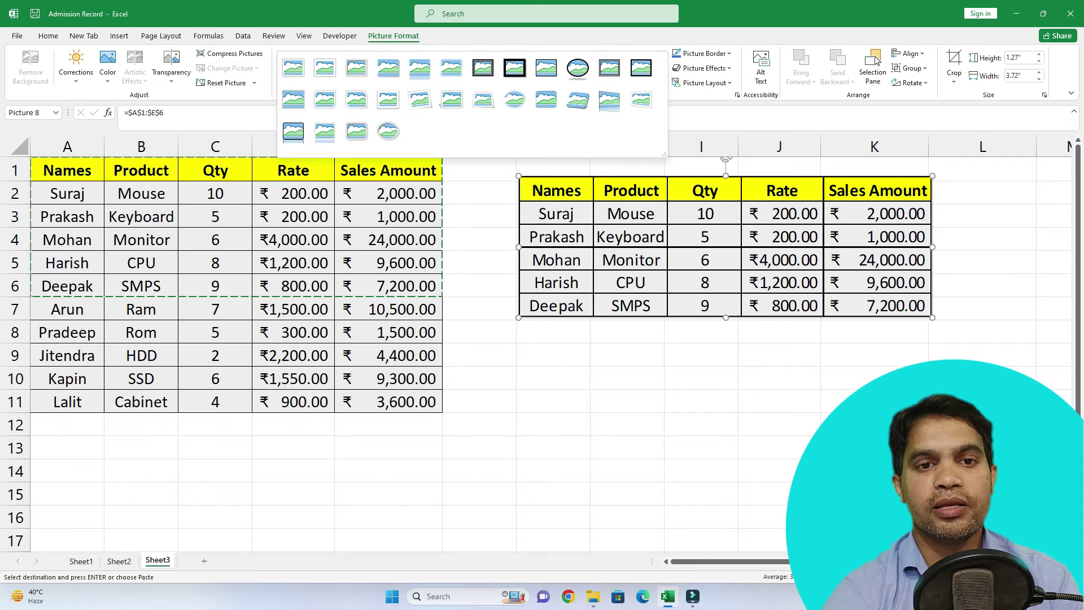
Apply the Bevel Perspective picture style to the linked picture.
click(662, 78)
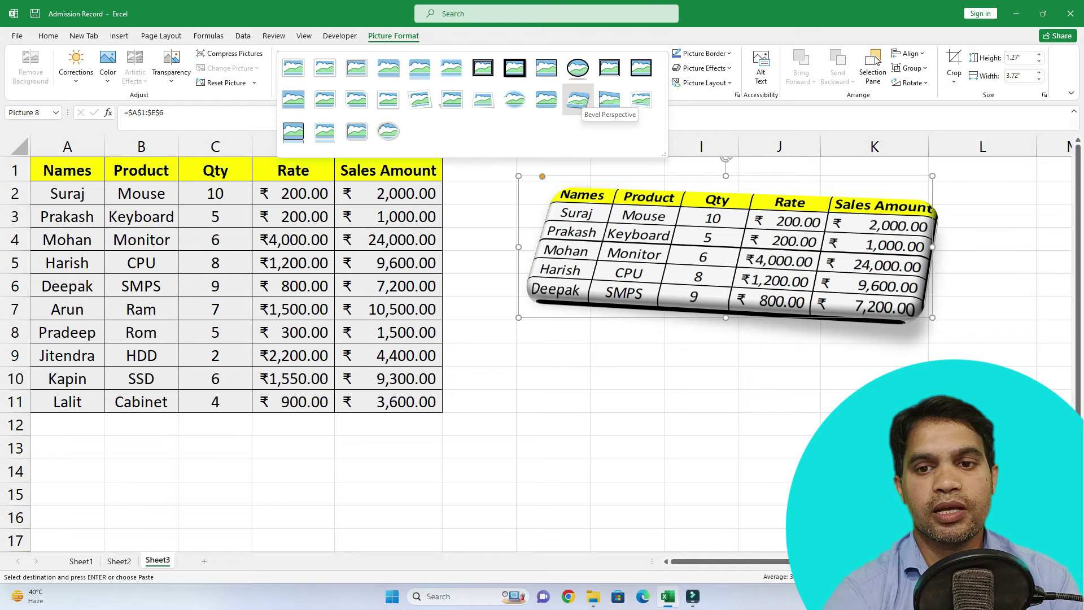
click(577, 99)
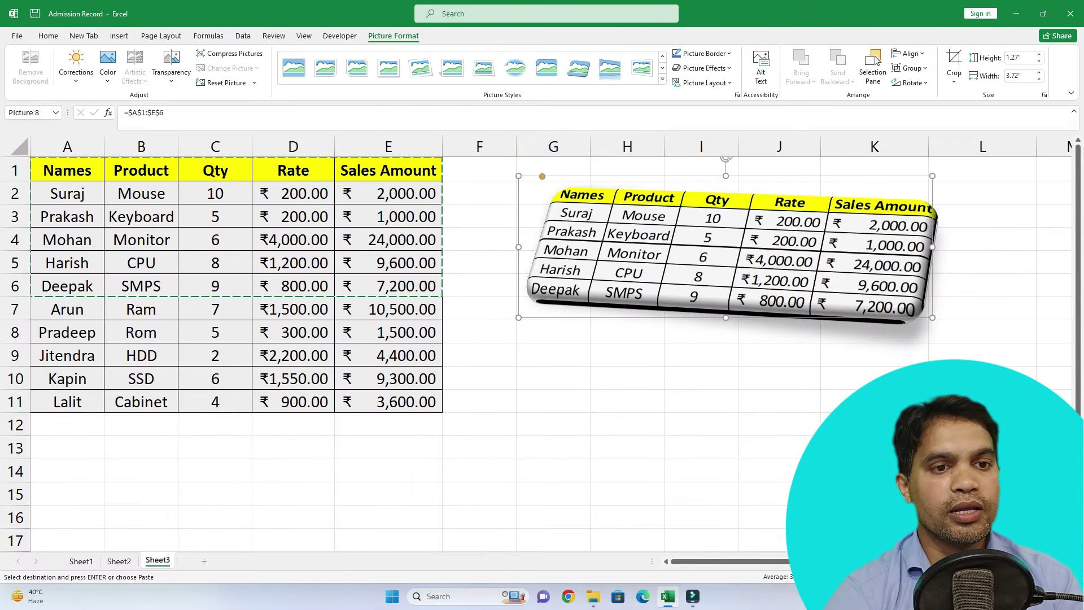
click(293, 193)
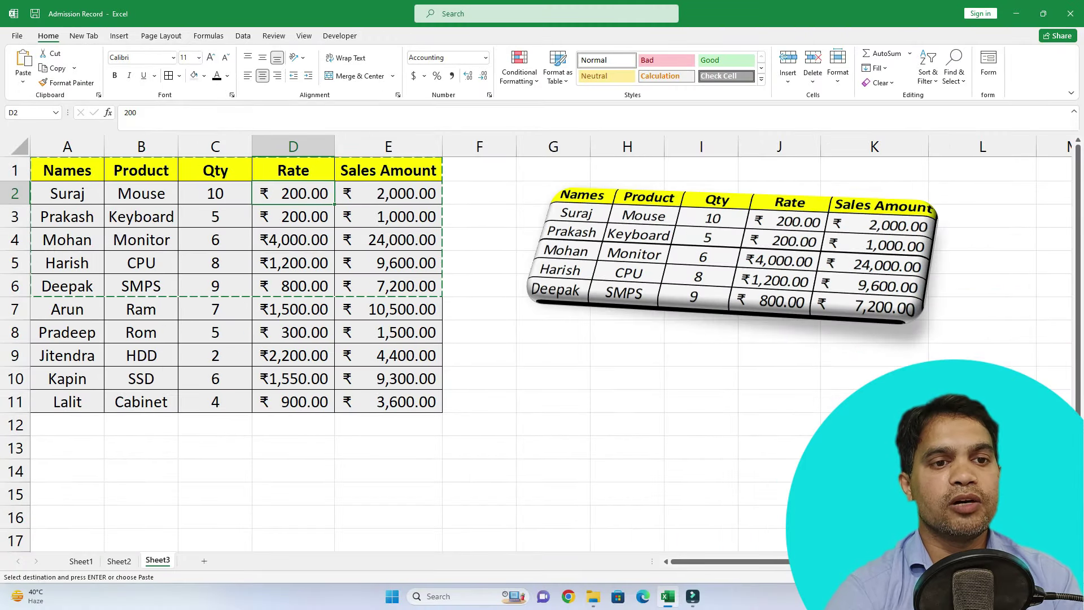
Set the Mouse rate in D2 to 400 and the Keyboard quantity in C3 to 20.
text(4)
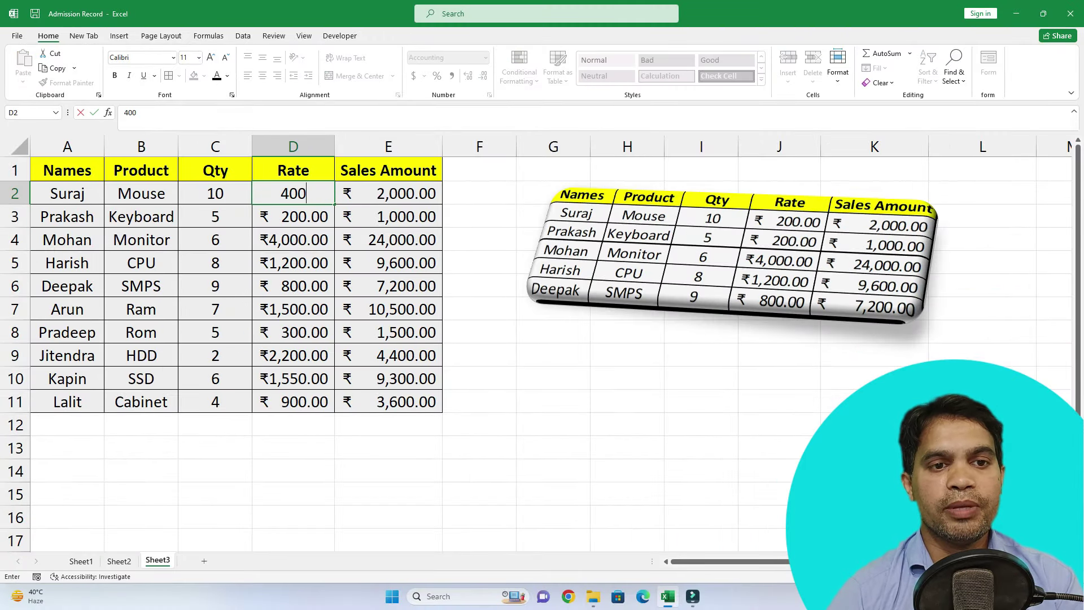
key(Return)
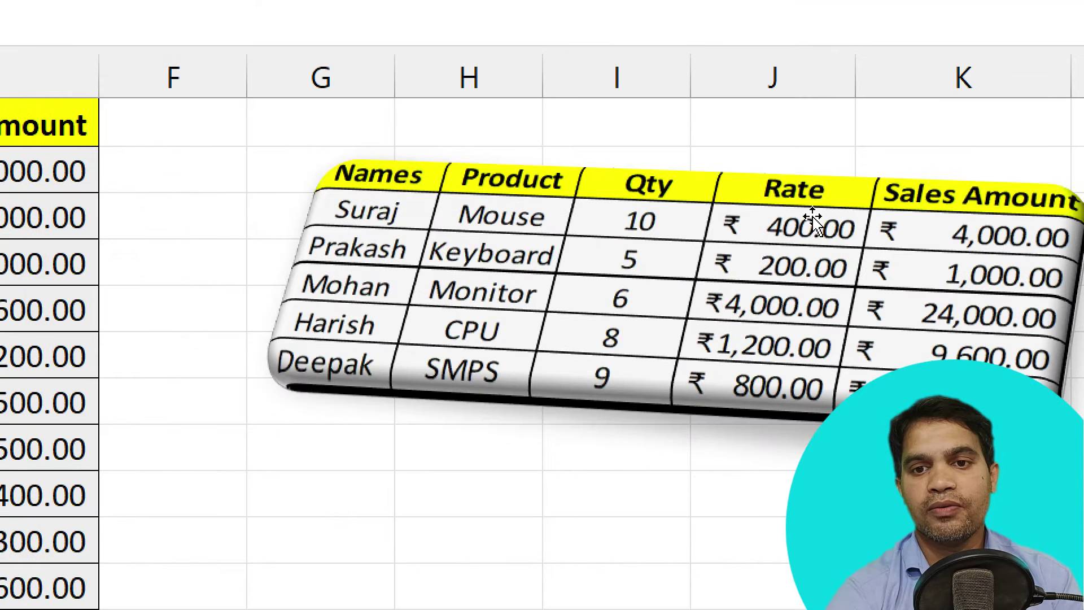
drag(807, 229, 751, 240)
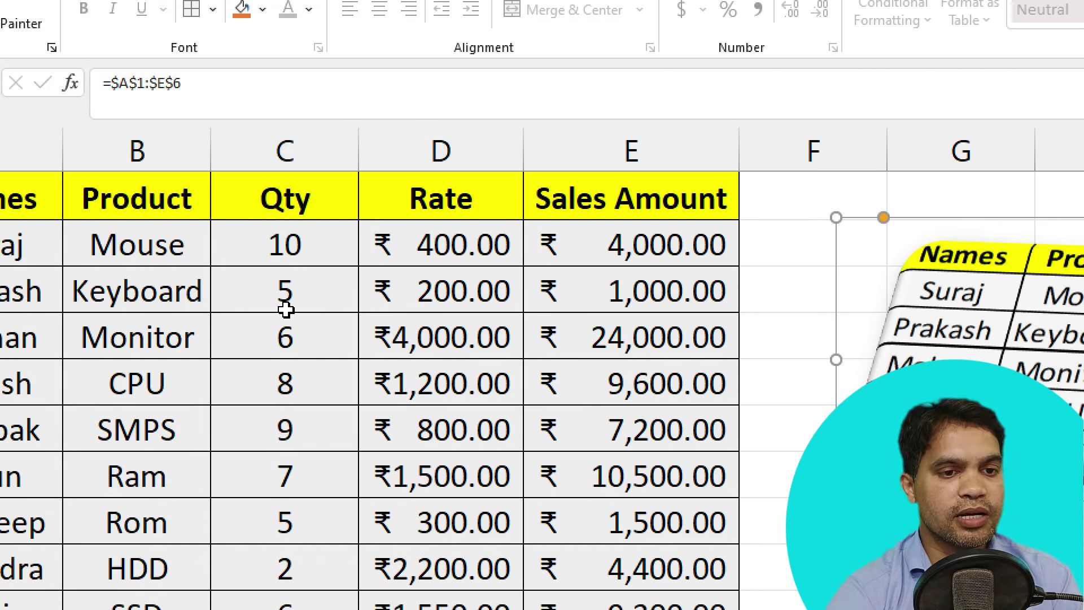
click(289, 295)
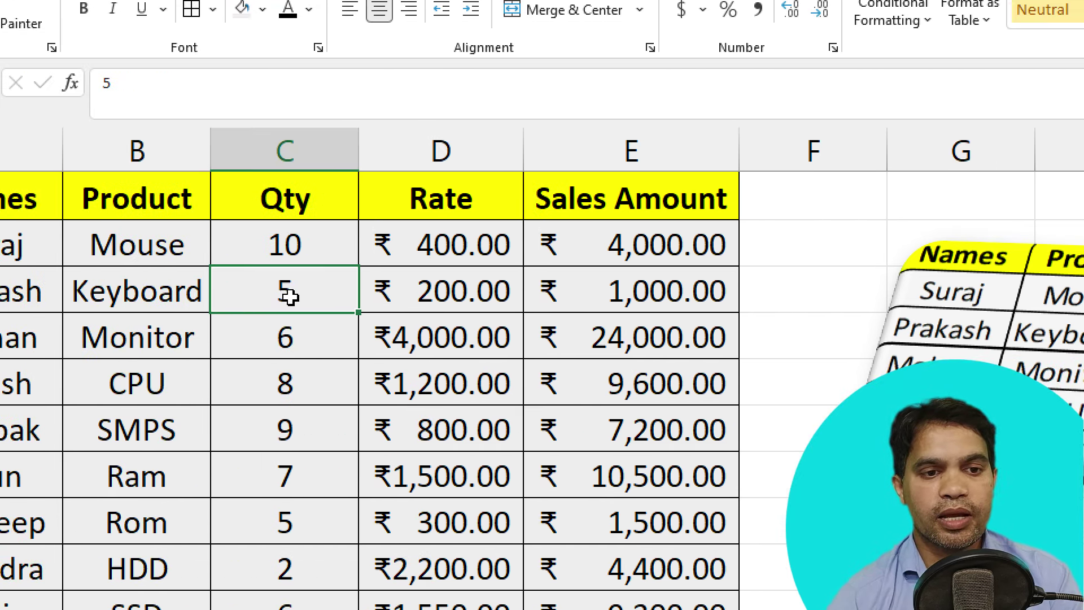
text(20)
key(Return)
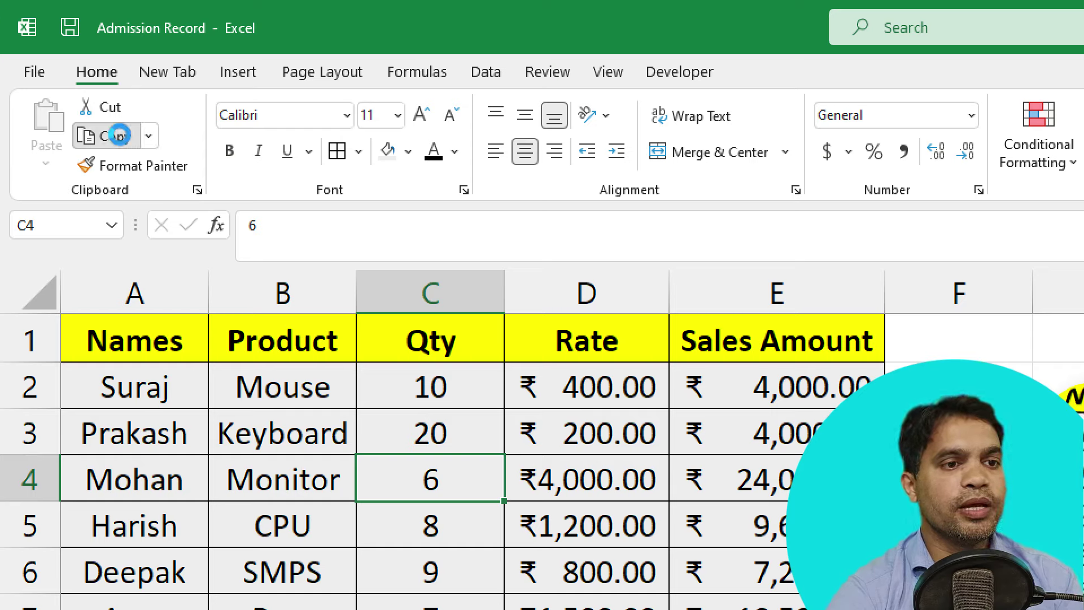
Copy the Monitor quantity cell C4 (6) and show the Paste options list.
click(99, 136)
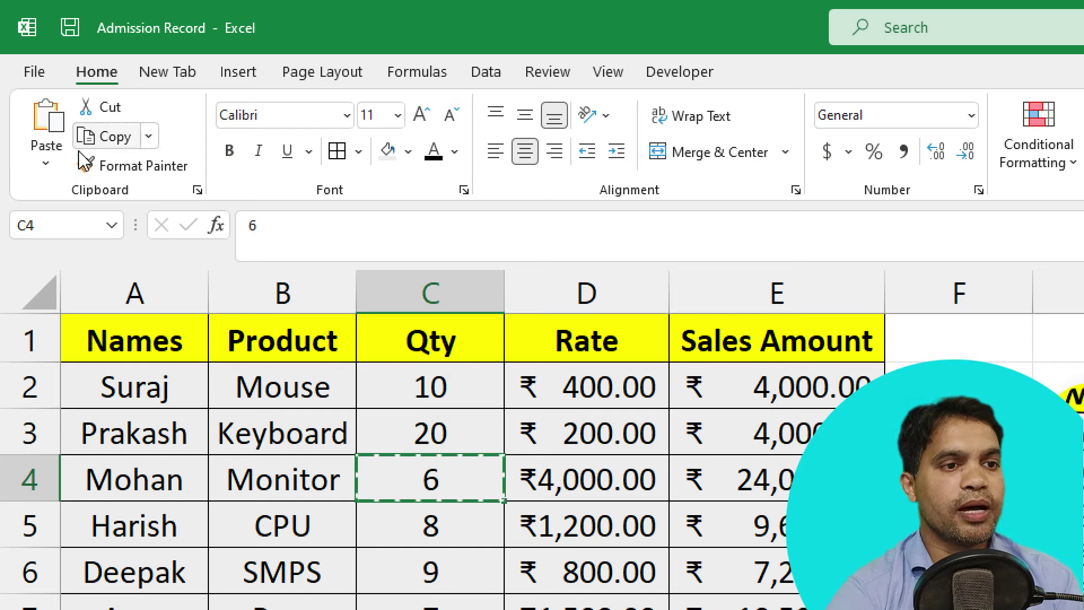
click(45, 163)
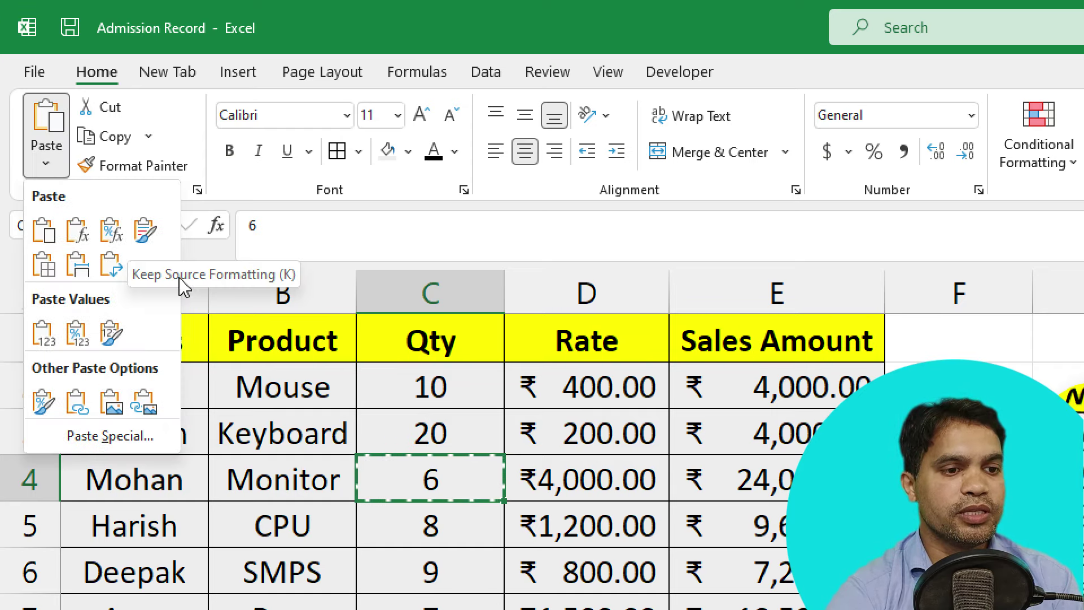